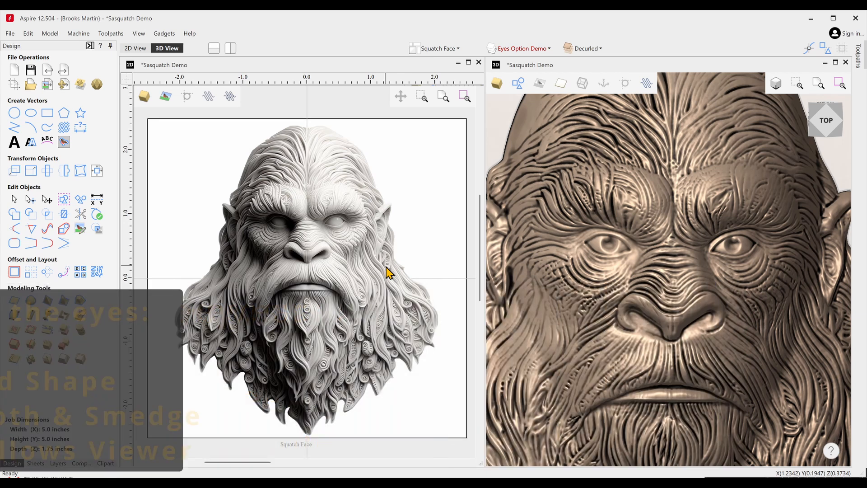
Step: Turn on Light Follows Viewer and orbit the 3D face to inspect the eyes from both sides
left_click(137, 34)
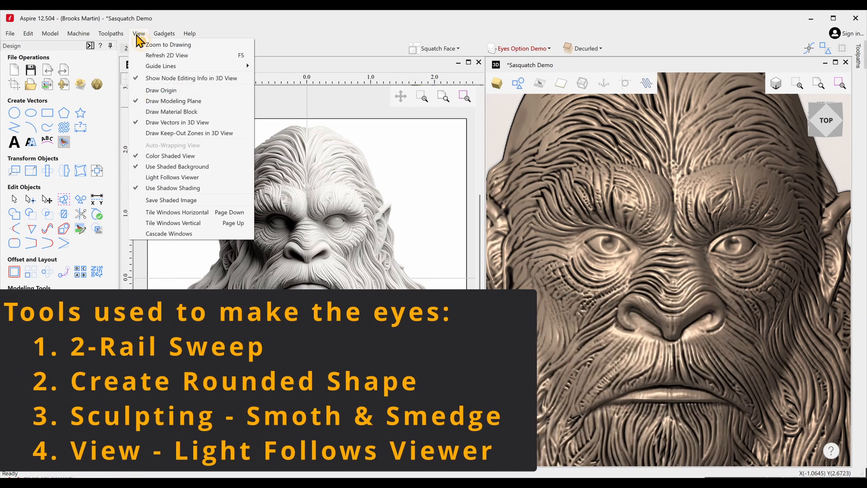
left_click(141, 178)
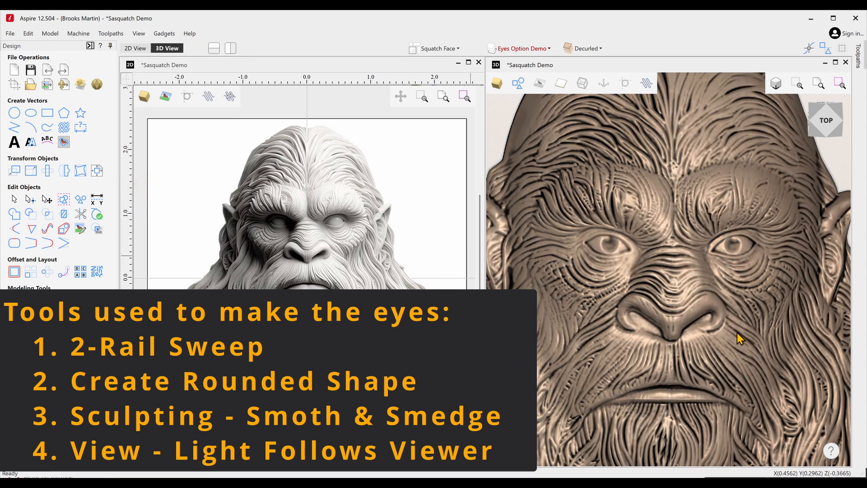
left_click_drag(732, 338, 626, 336)
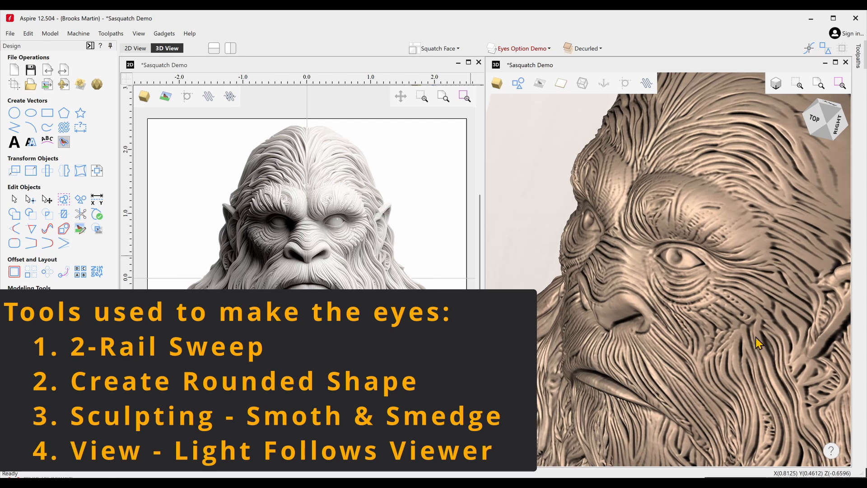
left_click_drag(795, 285, 753, 260)
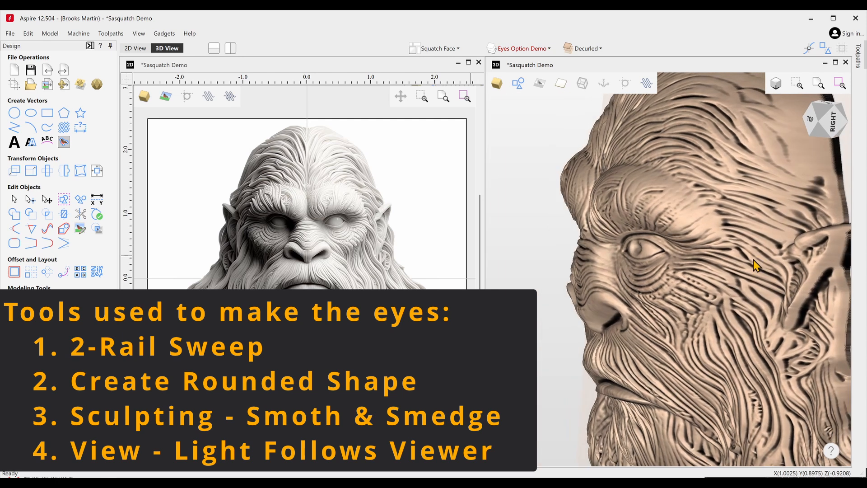
left_click_drag(669, 294, 837, 268)
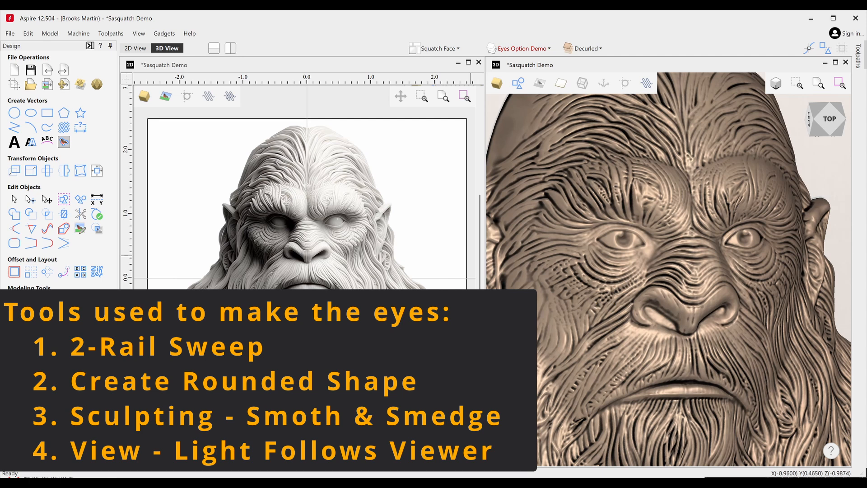
mouse_move(608, 295)
left_mouse_down()
mouse_move(633, 300)
mouse_move(668, 323)
mouse_move(639, 324)
mouse_move(627, 283)
mouse_move(619, 308)
left_mouse_up()
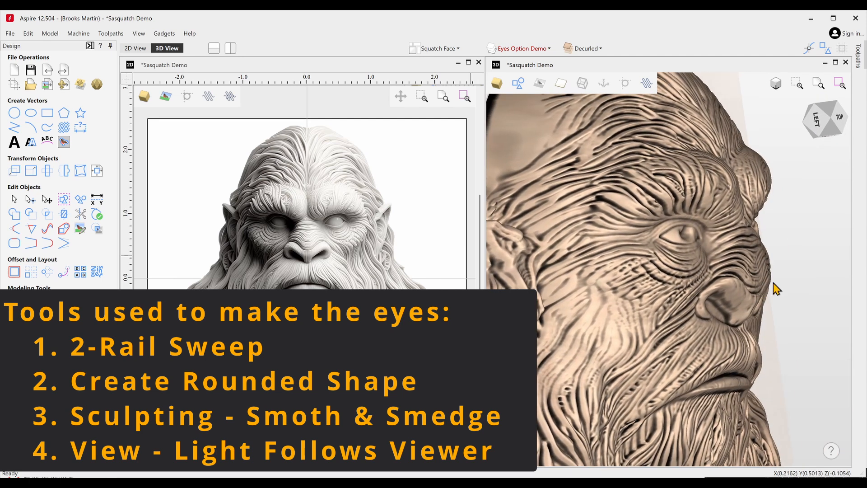
left_click_drag(792, 280, 664, 302)
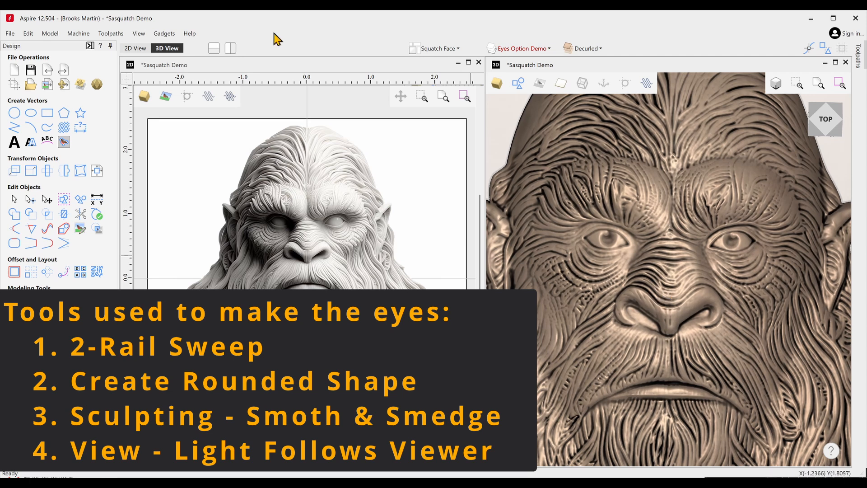
Step: Turn off Light Follows Viewer and orbit the face to compare how the eyes look under fixed lighting
left_click(139, 33)
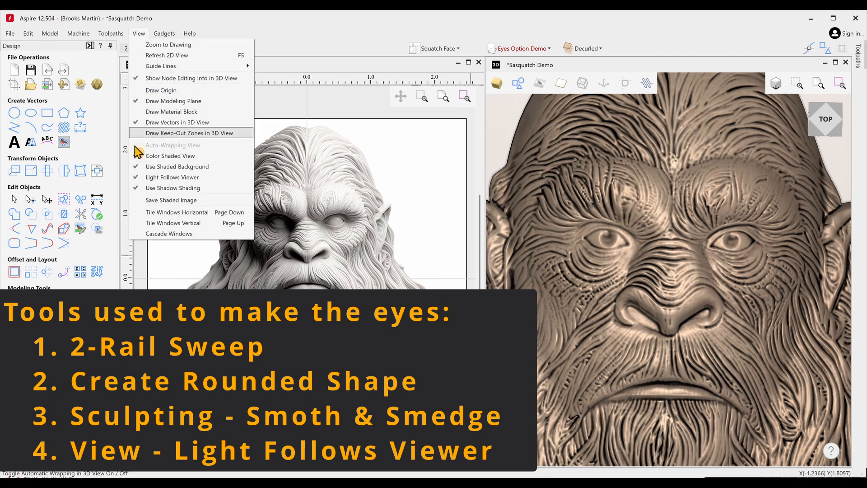
left_click(152, 183)
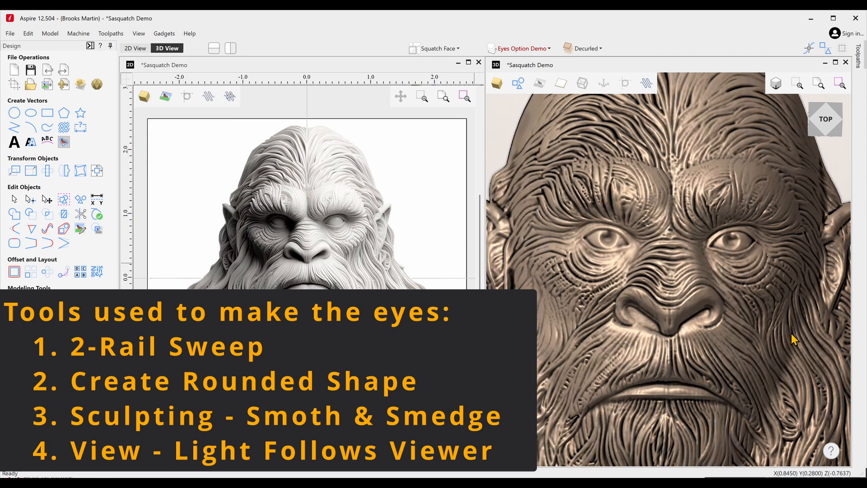
left_click_drag(795, 339, 686, 328)
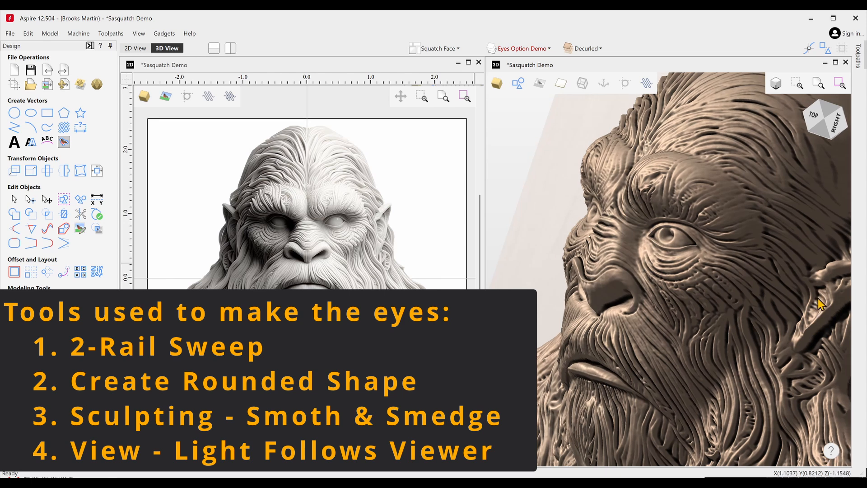
left_click_drag(816, 297, 671, 316)
left_click_drag(588, 346, 581, 253)
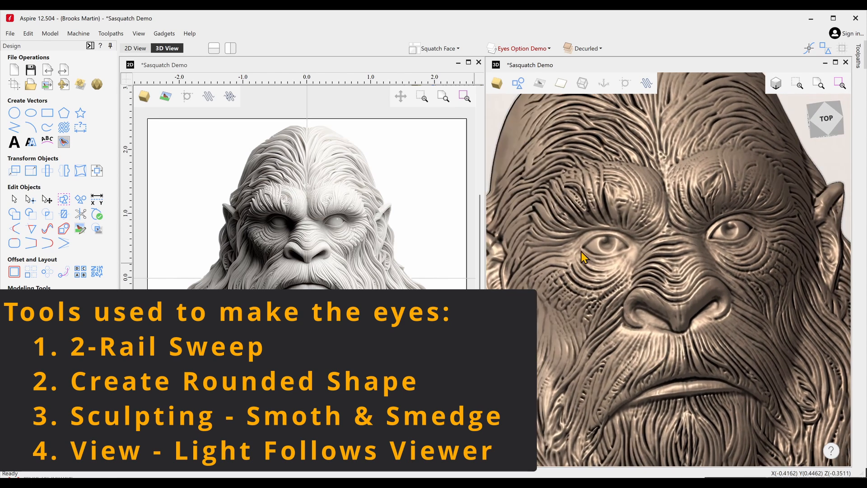
Step: Turn Light Follows Viewer back on and return the 3D face to a frontal view
left_click(134, 35)
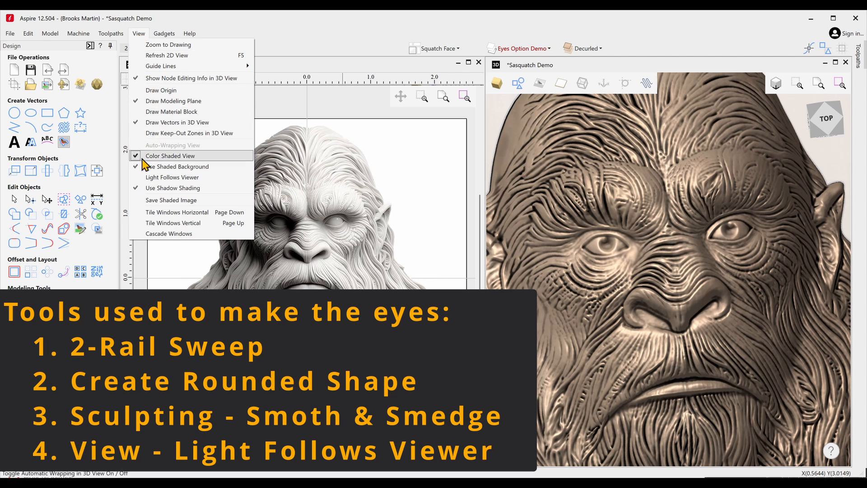
left_click(143, 176)
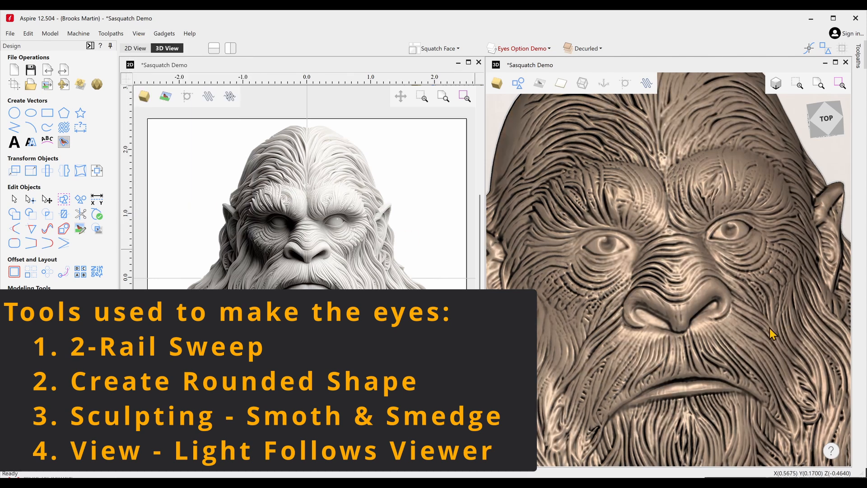
left_click_drag(769, 327, 773, 310)
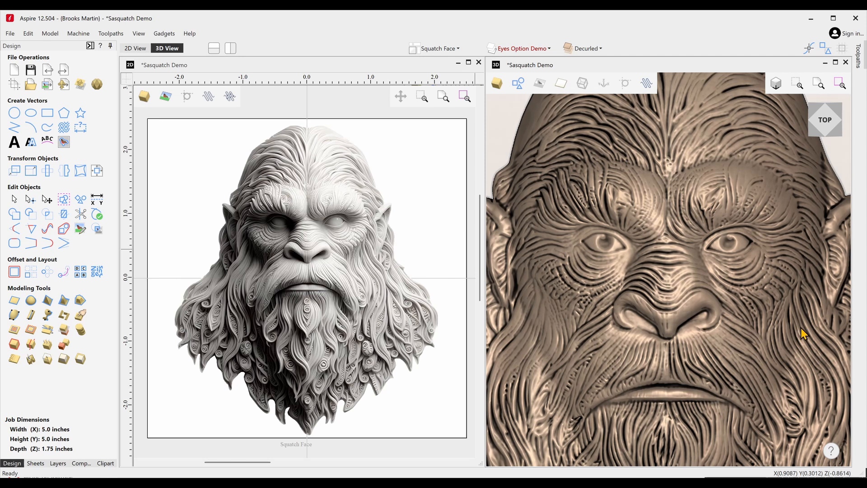
key("alt")
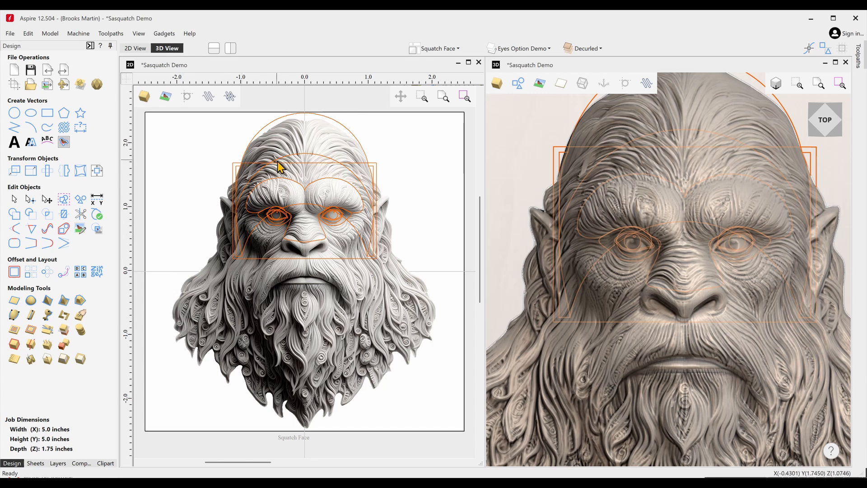
Step: Check the width and height of the outer rectangle around the eyes with Set Size
left_click(298, 259)
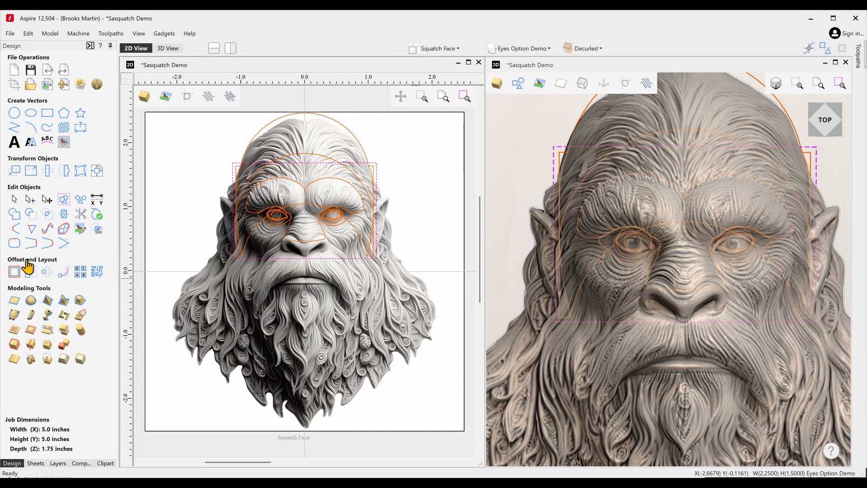
left_click(33, 174)
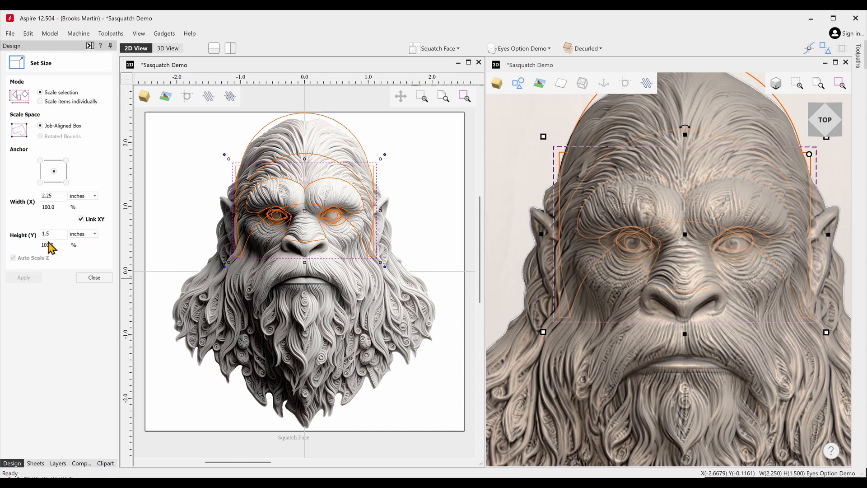
left_click(94, 277)
Step: Make the Eyes sheet the active sheet and center its vectors in the 3D view
left_click(34, 464)
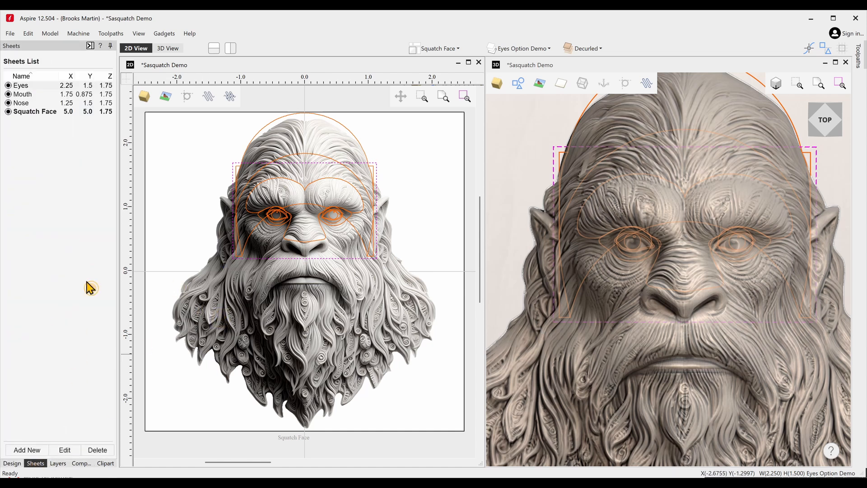
left_click(21, 85)
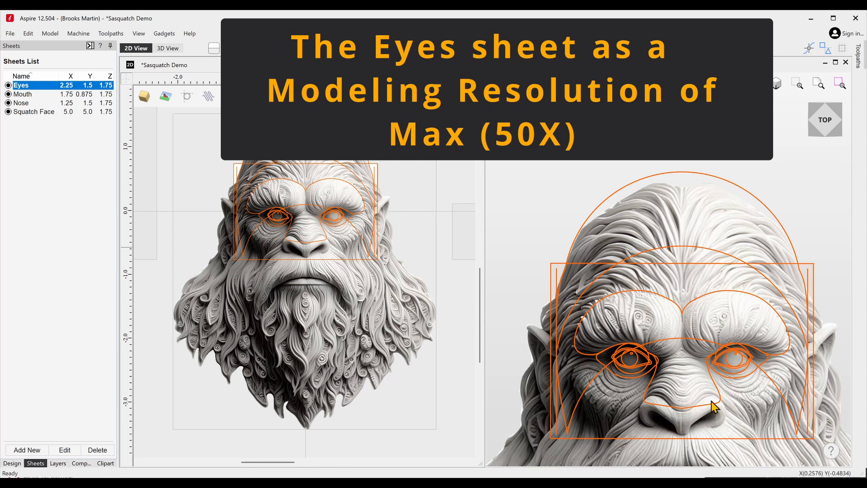
middle_click_drag(701, 397, 709, 322)
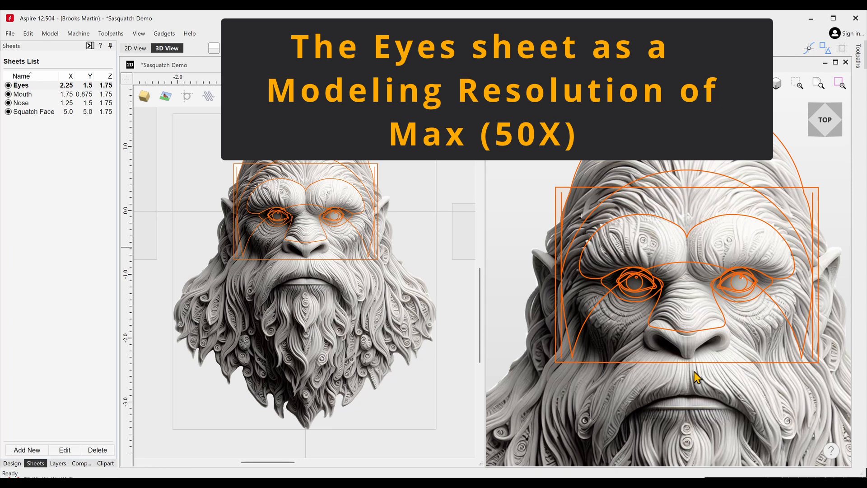
Step: Examine the two curved side vectors of the eye area and the uppermost arc over the head
left_click(568, 201)
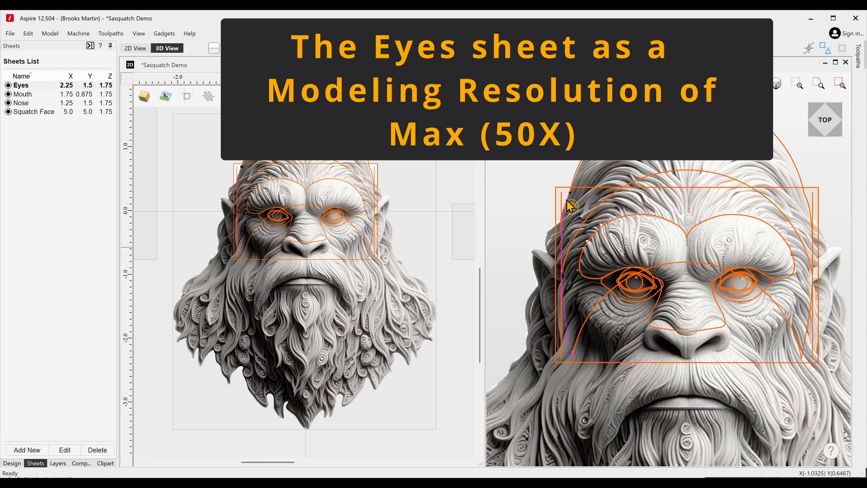
left_click(807, 209, "shift")
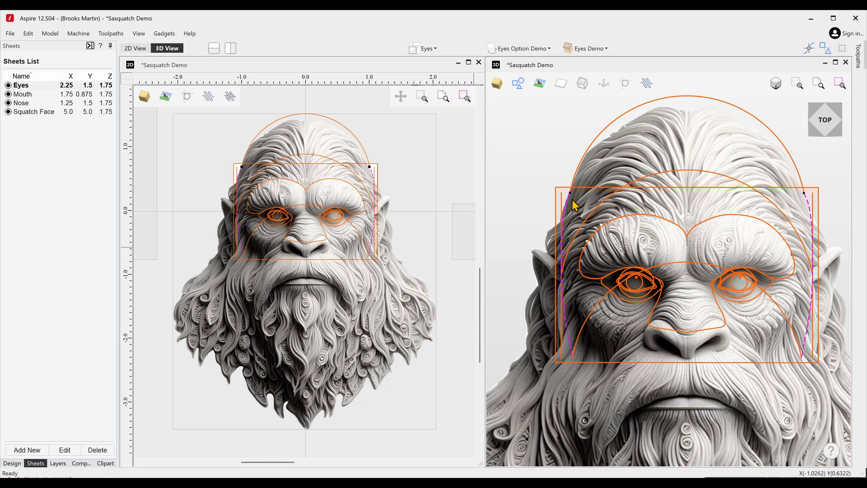
left_click(633, 110)
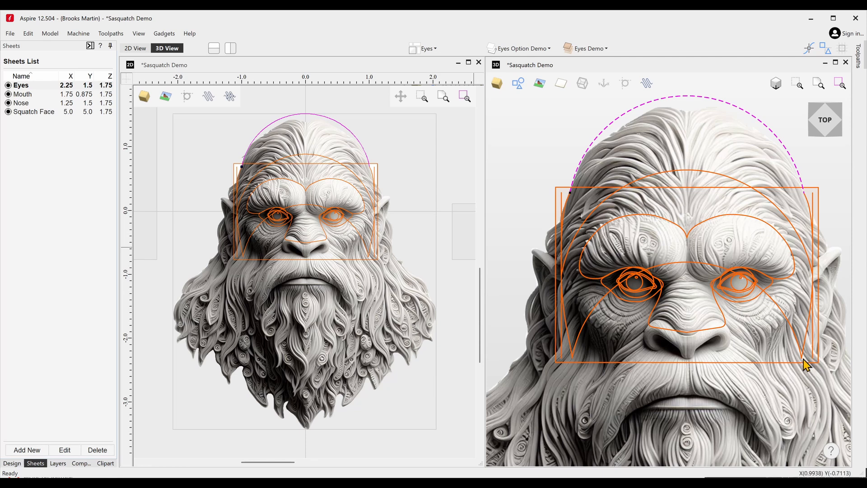
Step: Start a Two Rail Sweep and use the two curved side vectors as its drive rails
left_click(12, 463)
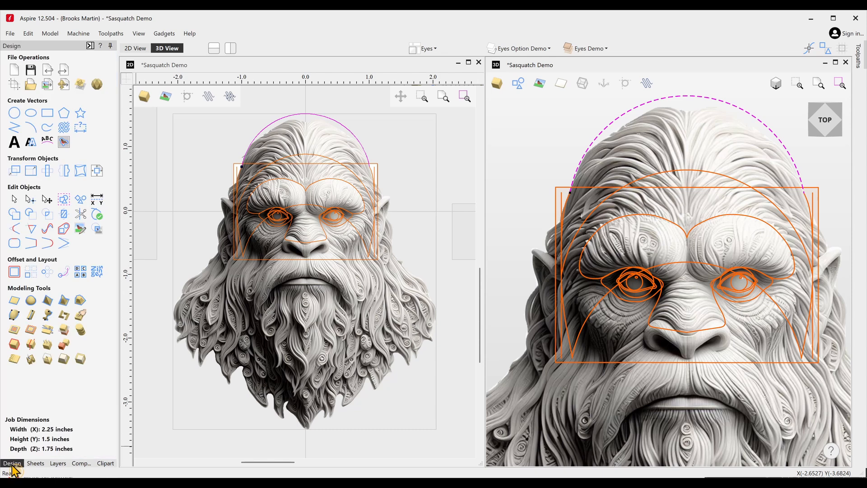
left_click(16, 315)
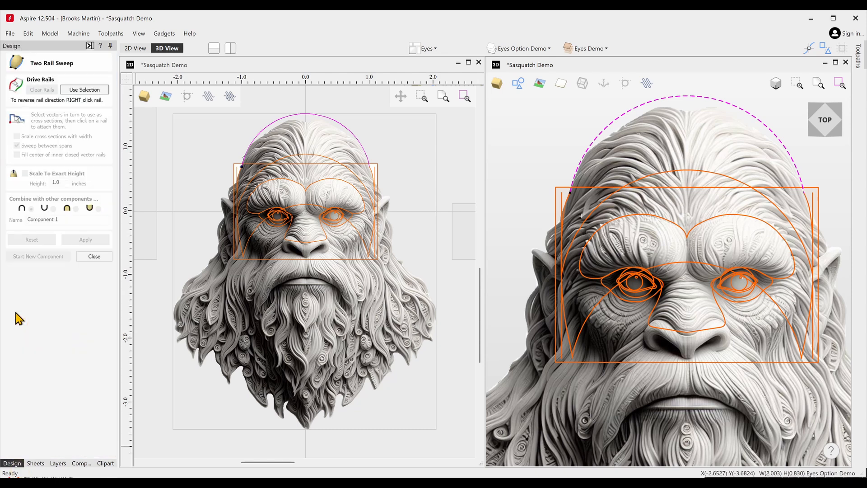
left_click(238, 177)
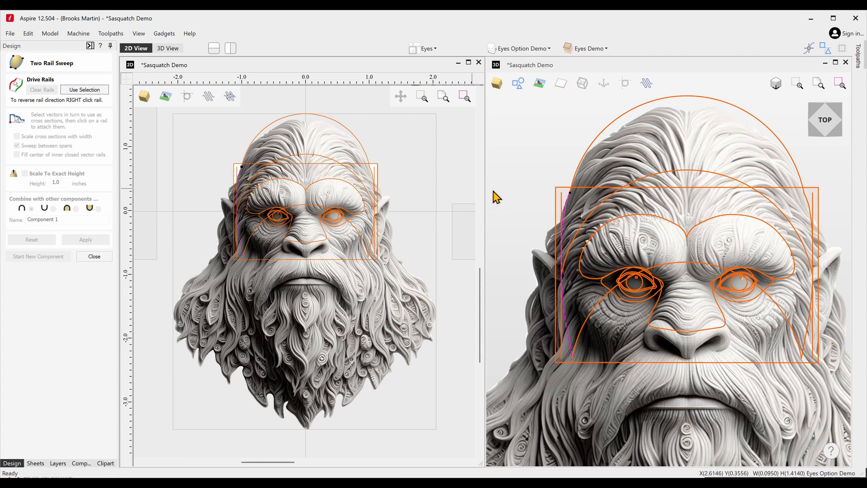
left_click(373, 178, "shift")
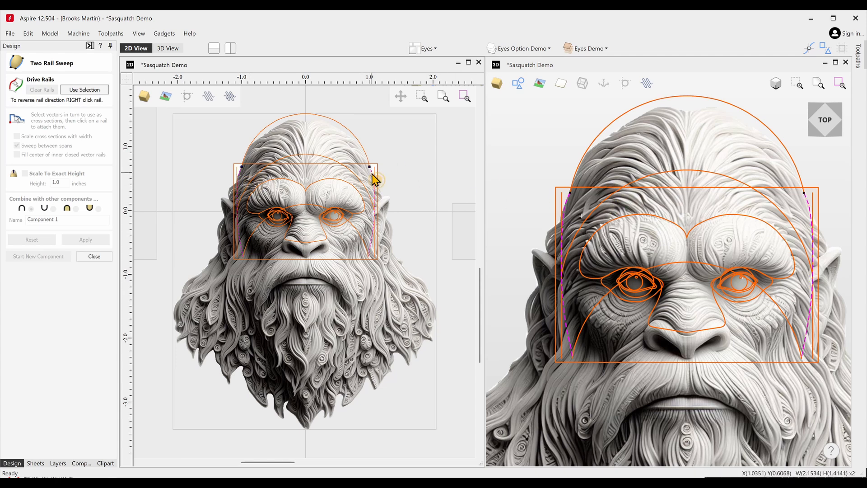
left_click(85, 90)
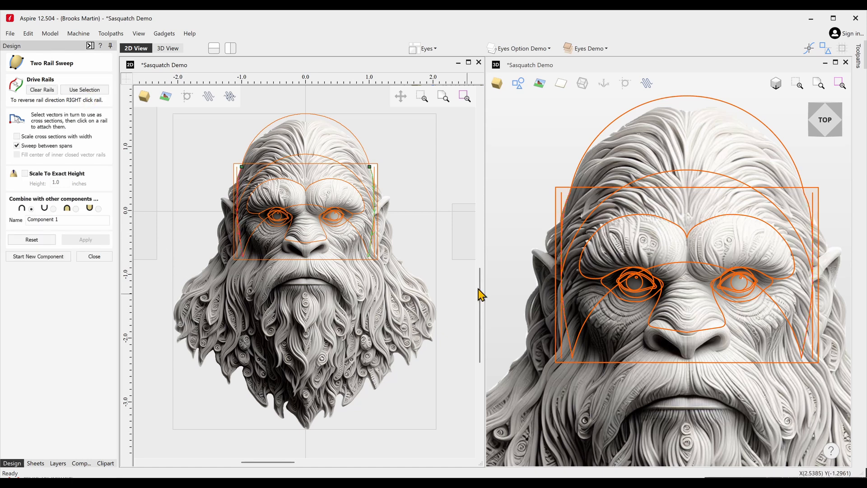
Step: Attach the upper, middle and lower arcs as cross sections at the start, middle and end of the drive rails
left_click(649, 105)
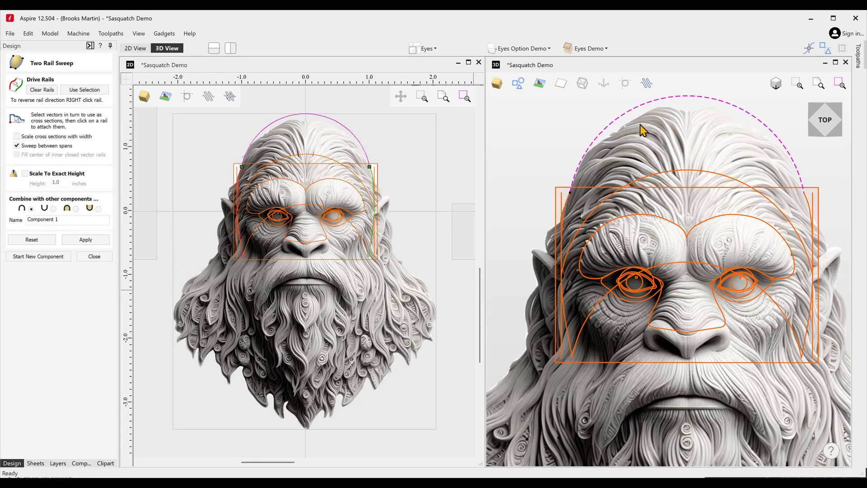
left_click(568, 201)
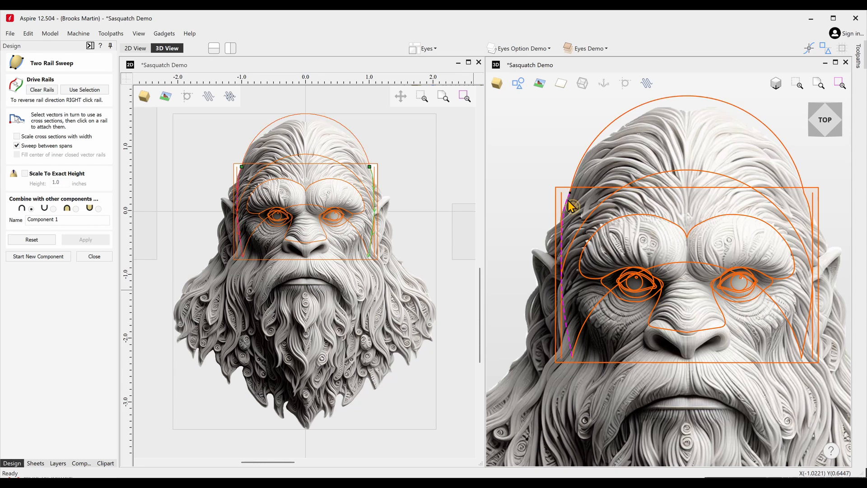
left_click(637, 108)
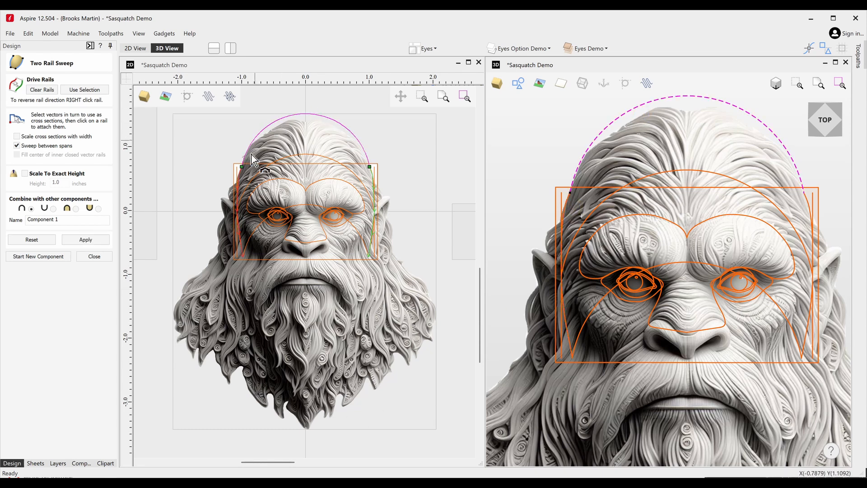
left_click(244, 172)
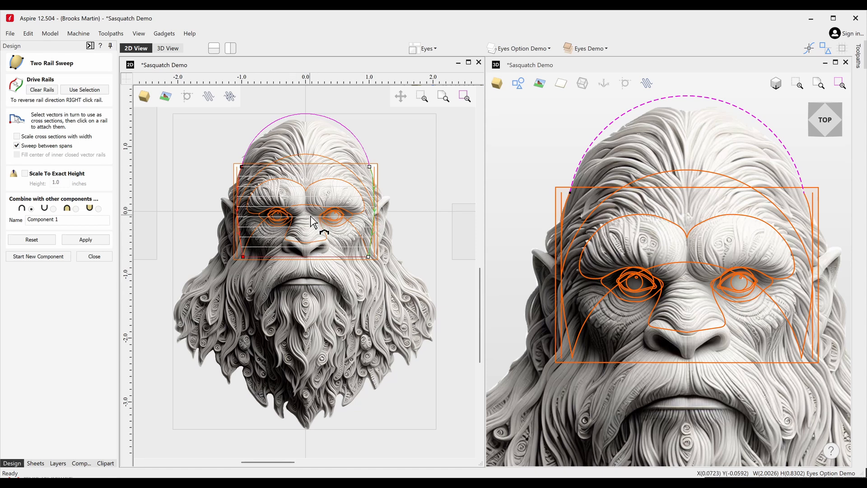
left_click(307, 154)
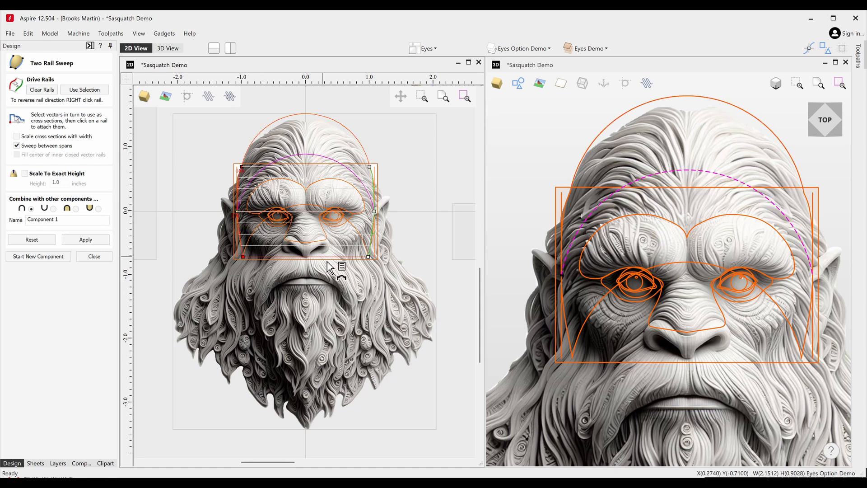
left_click(314, 208)
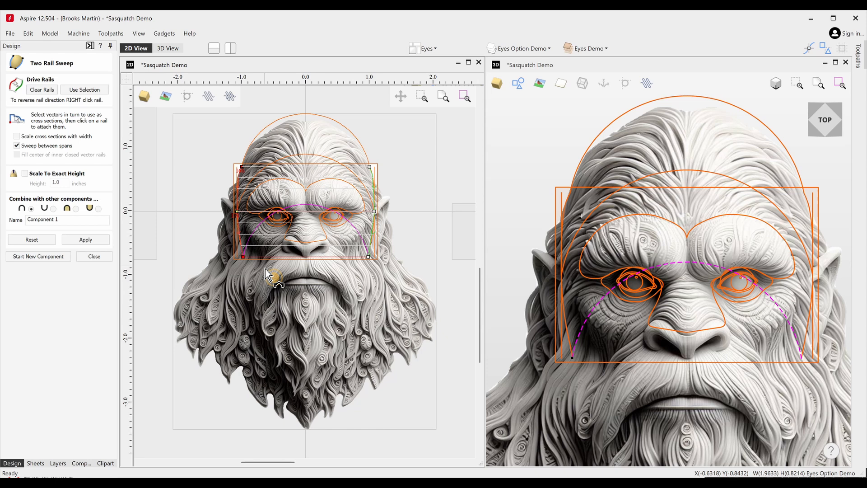
left_click(243, 257)
Step: Create the two-rail sweep as a component named Face Demo and hide the reference image in the 3D view
double_click(58, 220)
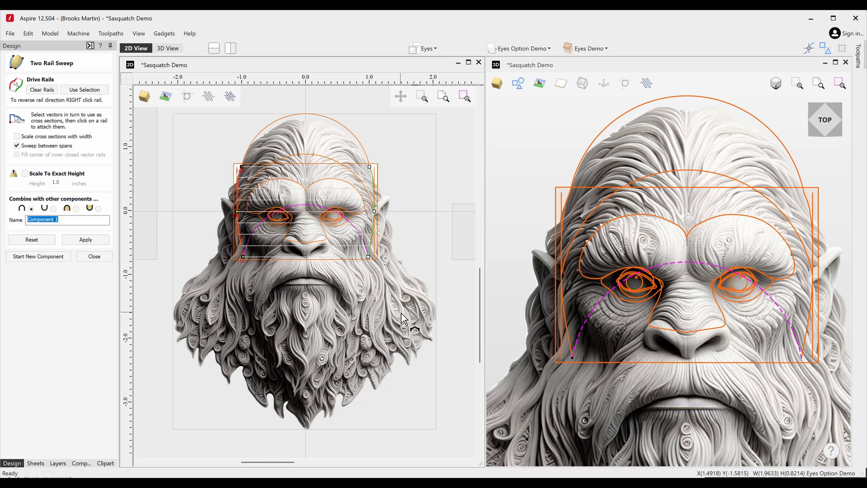
type("Face Demo")
left_click(86, 240)
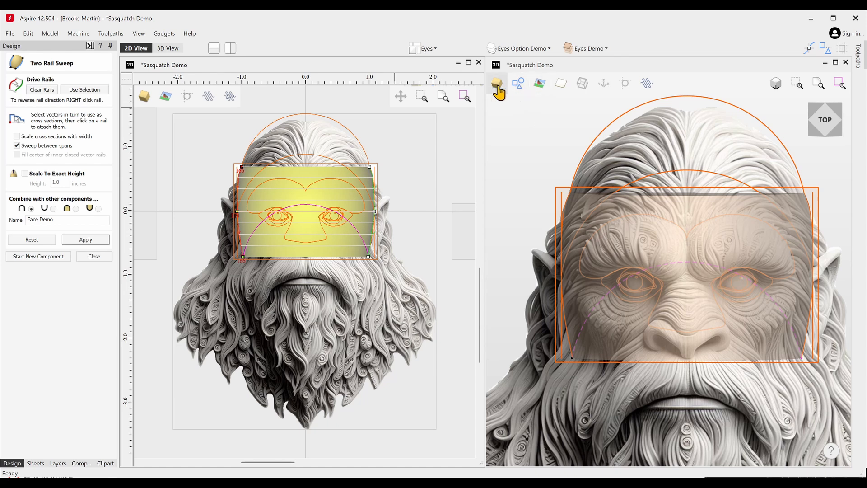
left_click(538, 85)
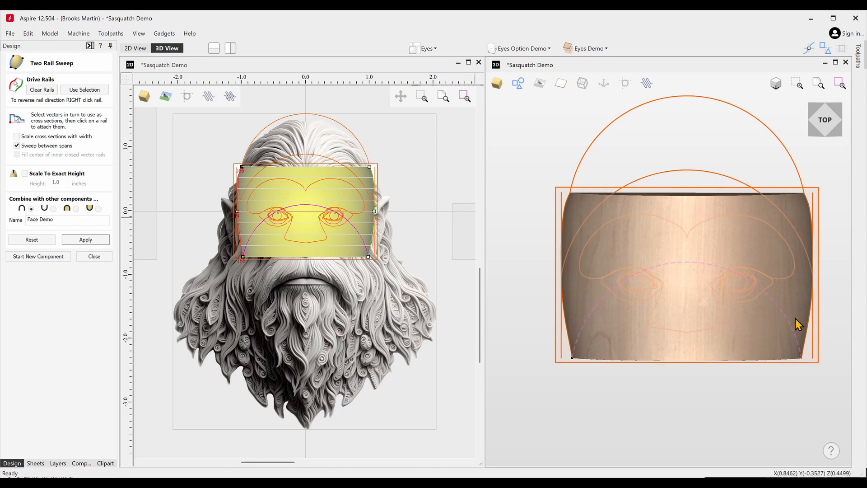
mouse_move(830, 280)
left_mouse_down()
mouse_move(604, 280)
mouse_move(818, 284)
left_mouse_up()
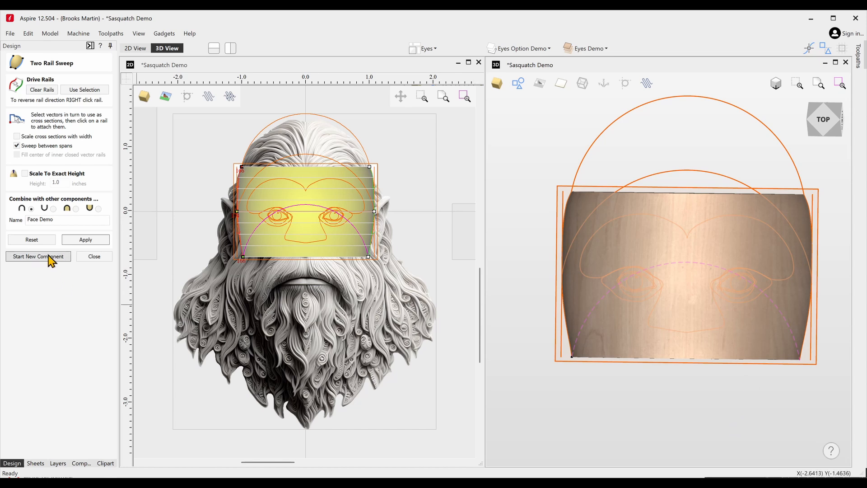
left_click(96, 261)
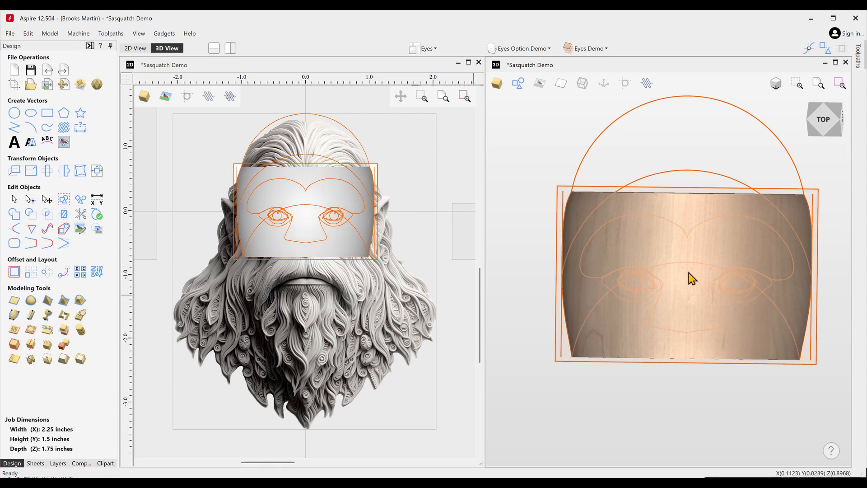
Step: Create an additive round shape from the brow-and-nose vector with a 25° profile, named Brows and Nose Demo
left_click(594, 238)
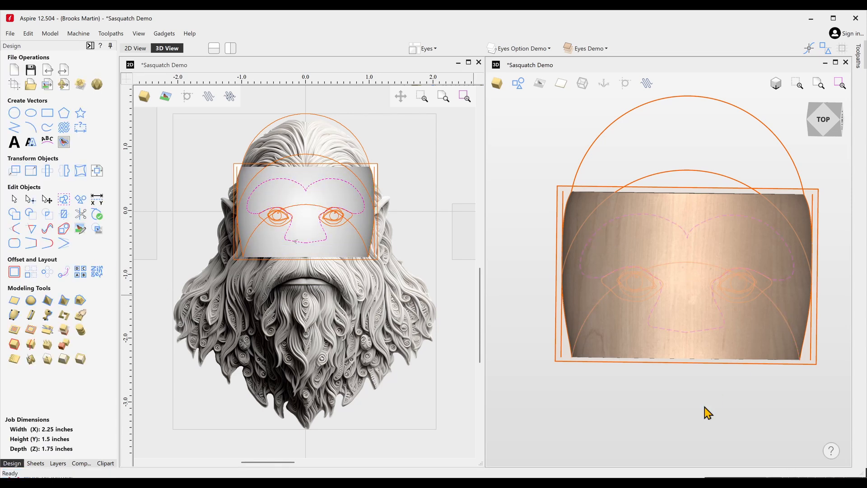
left_click(31, 300)
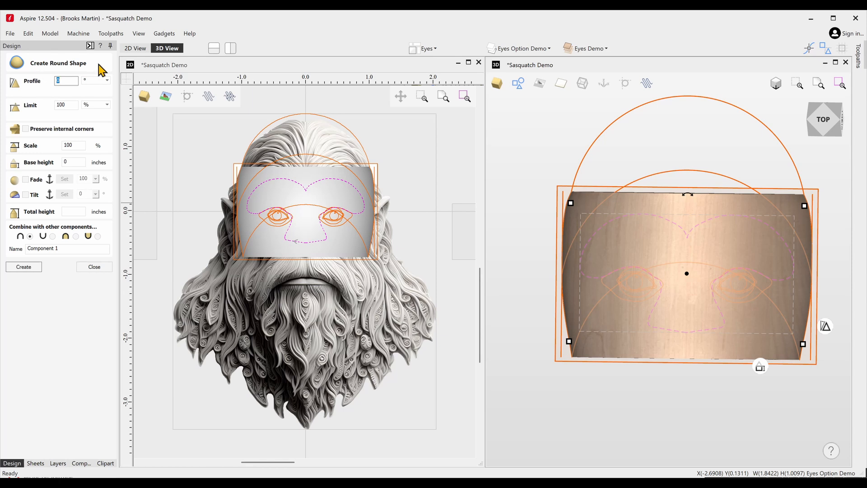
left_click_drag(64, 248, 27, 248)
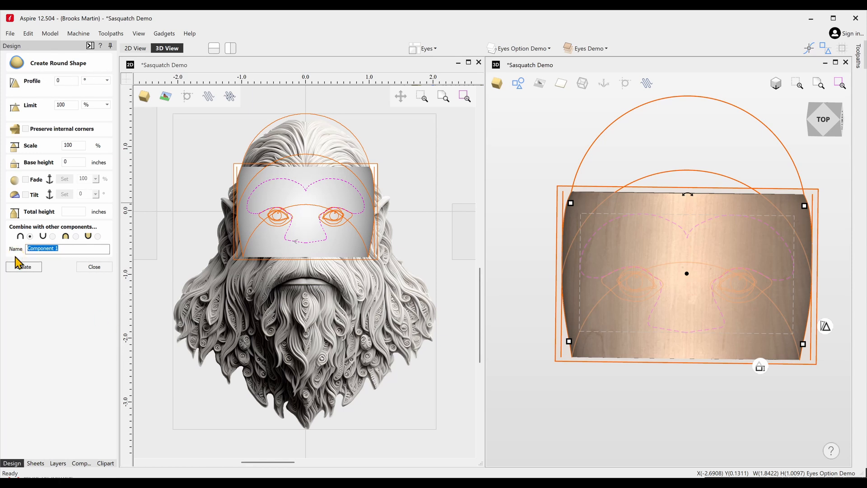
type("Brows and Nose Demo")
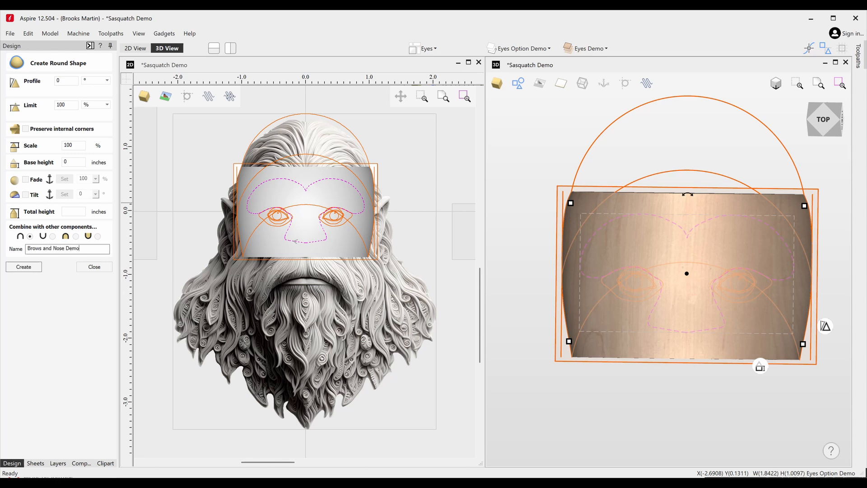
double_click(60, 81)
type("25")
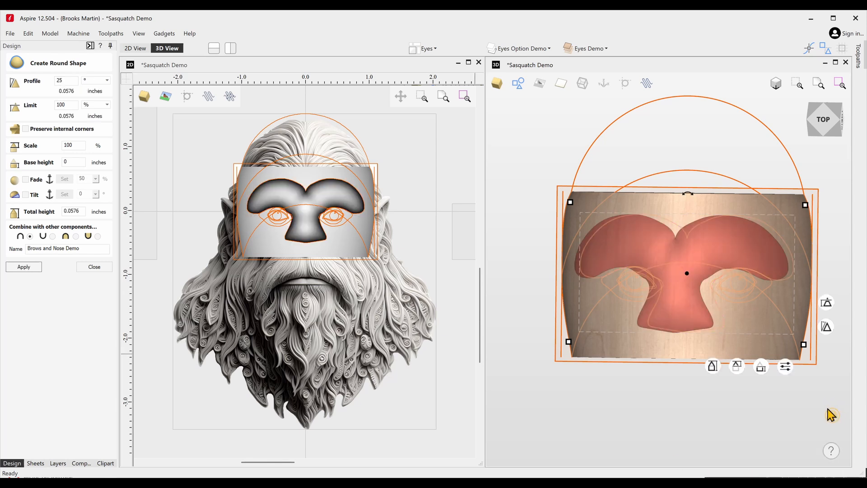
mouse_move(832, 412)
left_mouse_down()
mouse_move(722, 333)
mouse_move(650, 305)
mouse_move(839, 421)
left_mouse_up()
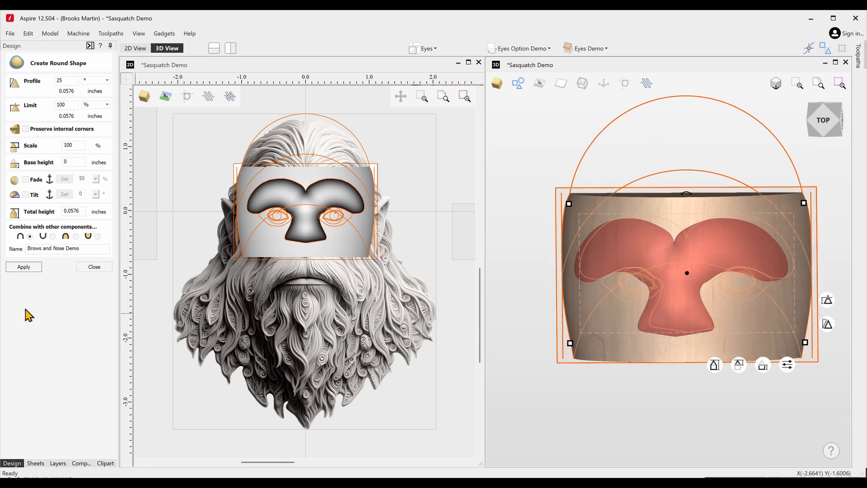
left_click(103, 270)
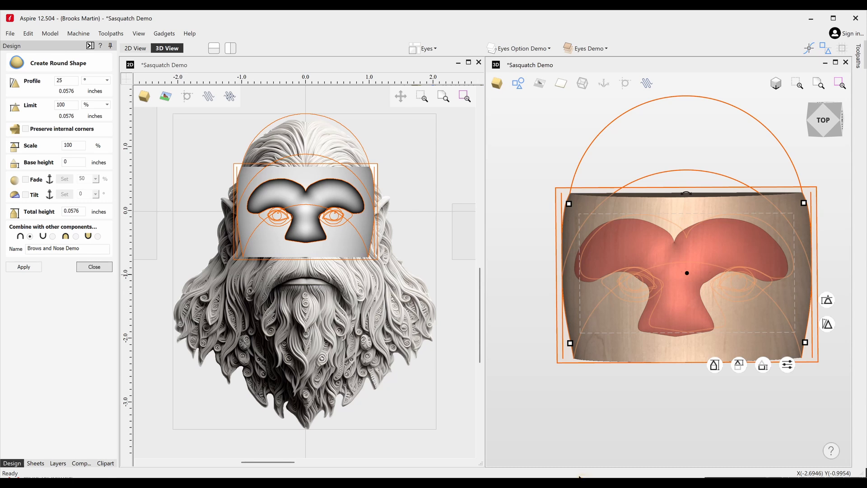
Step: Create a subtractive round shape from the two eye socket vectors with a 25° profile, named Sockets Demo
left_click(344, 230)
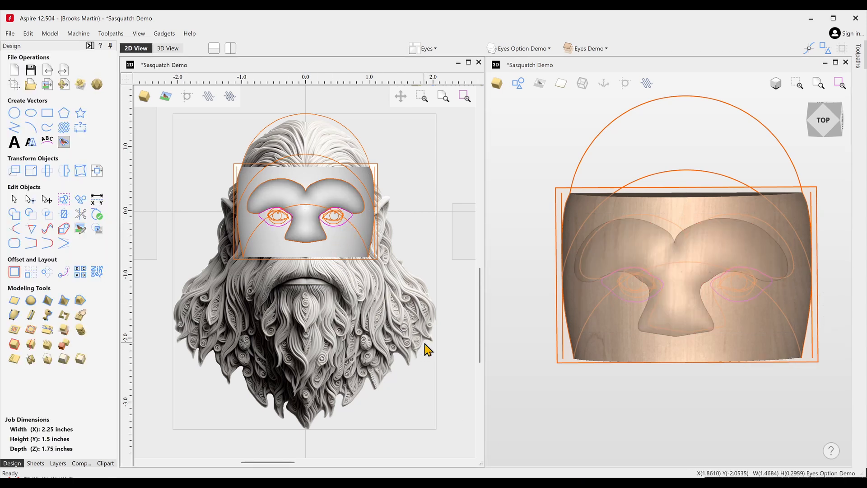
left_click(31, 300)
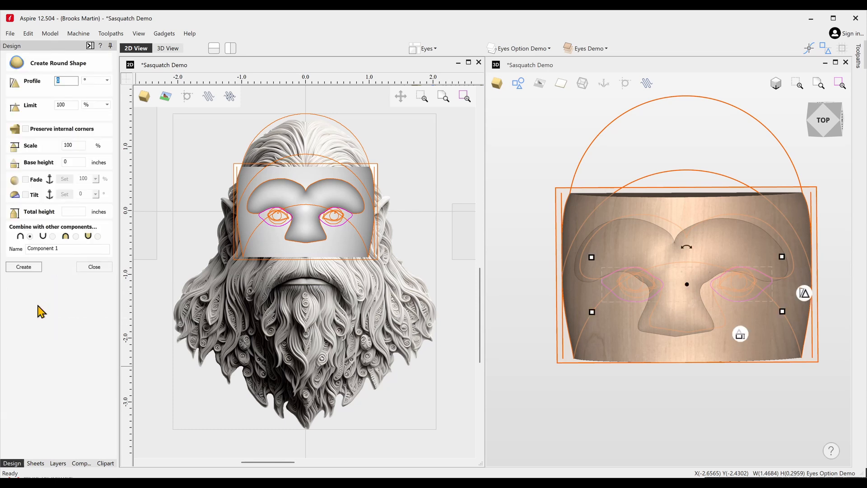
left_click(52, 236)
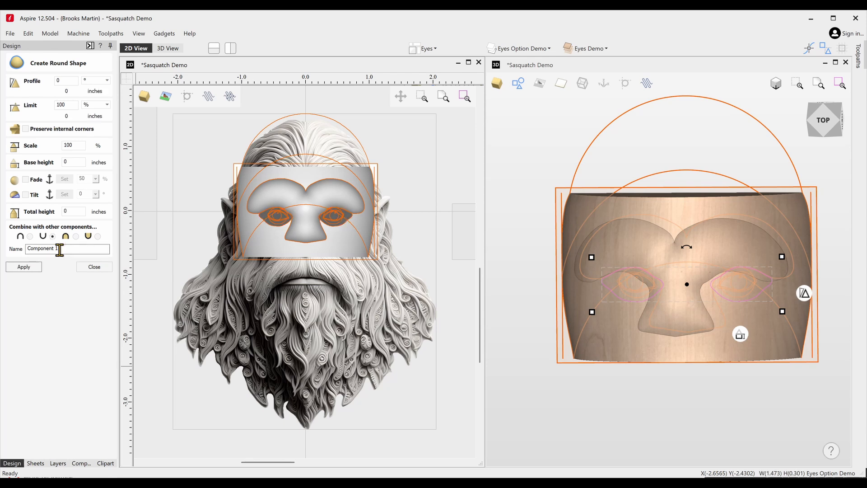
left_click_drag(61, 248, 8, 251)
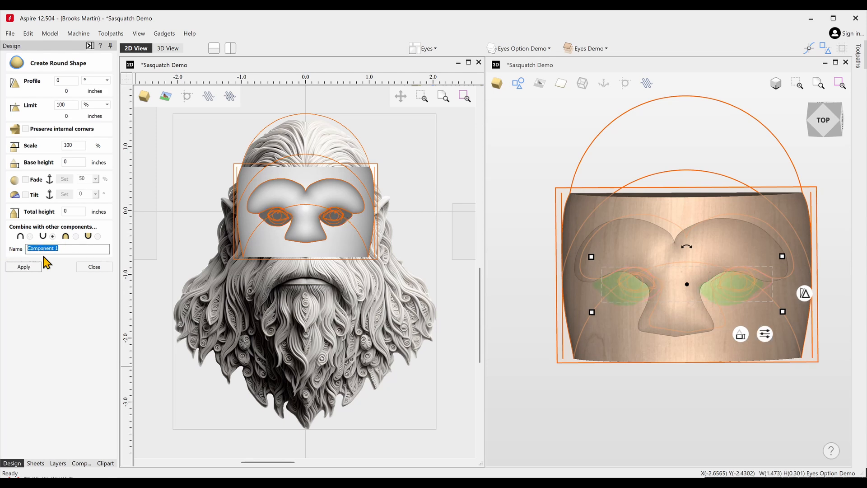
type("Sockets Demo")
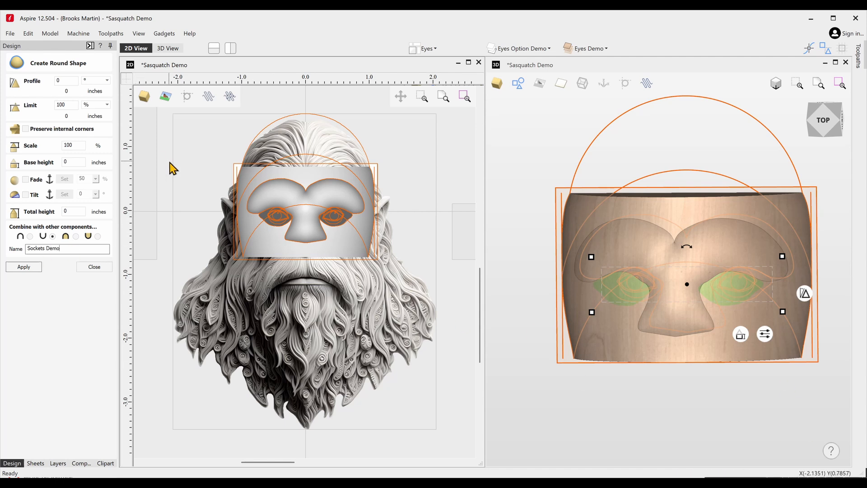
double_click(63, 81)
type("25")
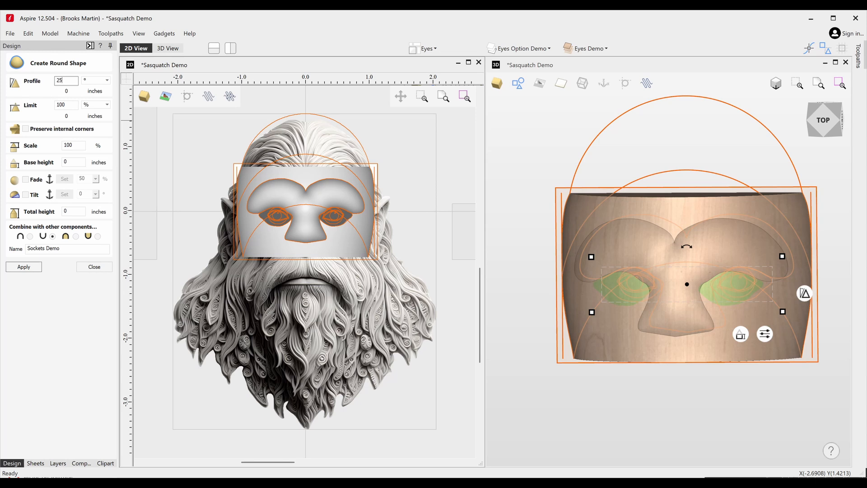
key("Return")
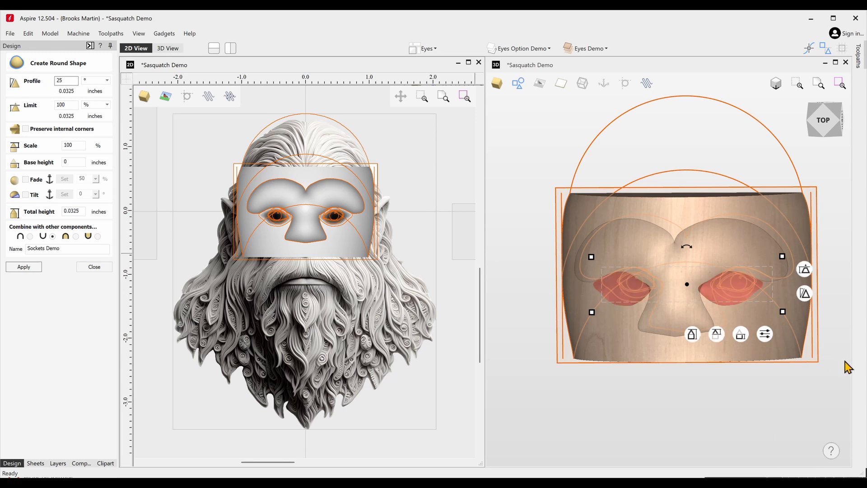
Step: Set the eye sockets' profile angle to 33°, check their depth in the 3D view, and apply the shape
left_click_drag(847, 367, 809, 362)
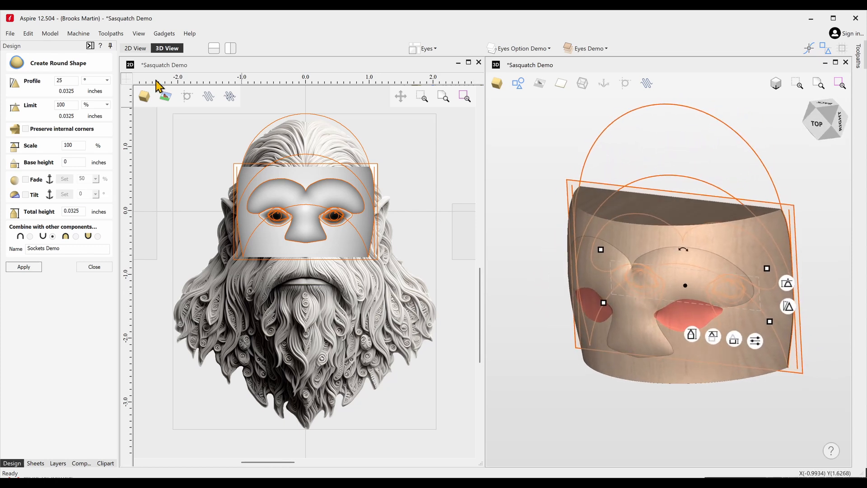
left_click(59, 80)
double_click(59, 81)
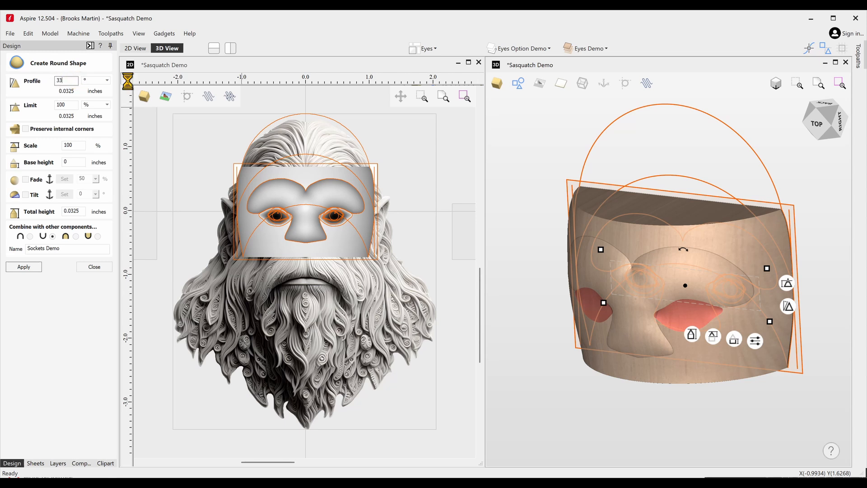
type("33")
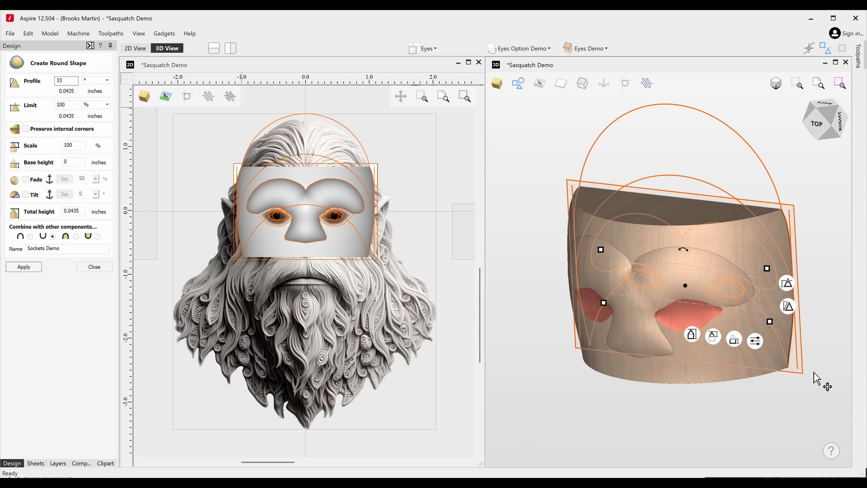
mouse_move(822, 410)
left_mouse_down()
mouse_move(657, 339)
mouse_move(604, 335)
mouse_move(815, 400)
left_mouse_up()
left_click_drag(522, 325, 554, 288)
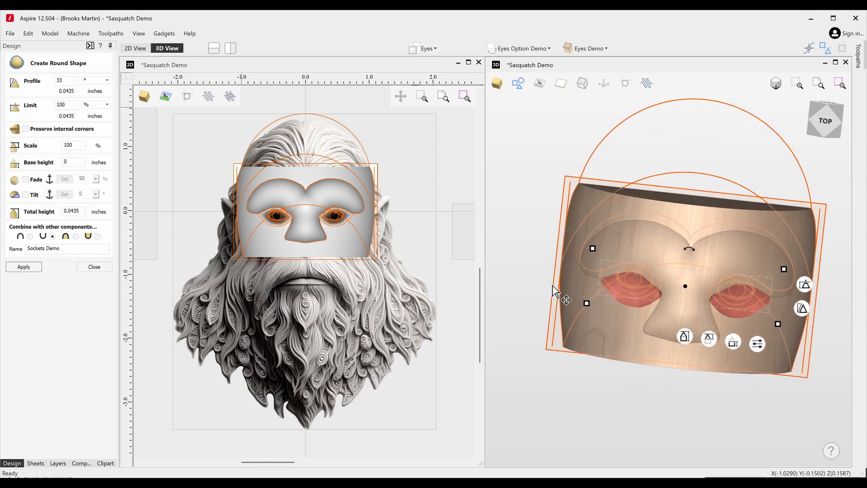
left_click(25, 267)
left_click(94, 267)
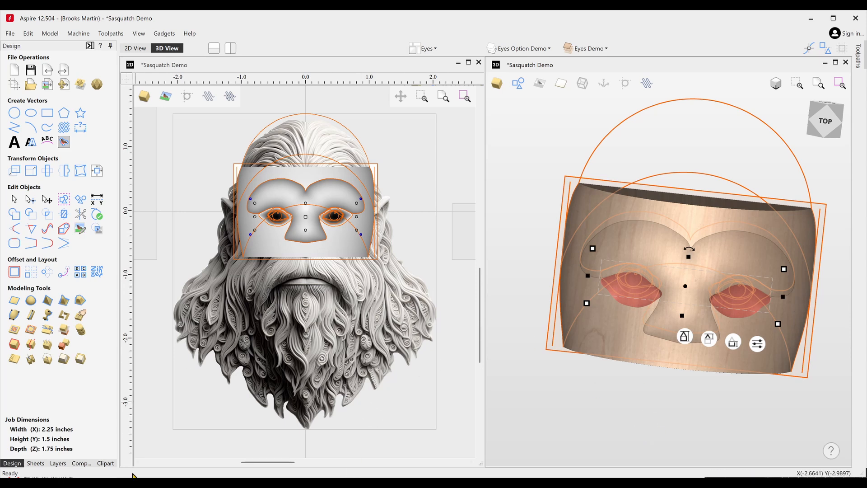
Step: Create a single new component as a copy of the visible model
left_click(81, 463)
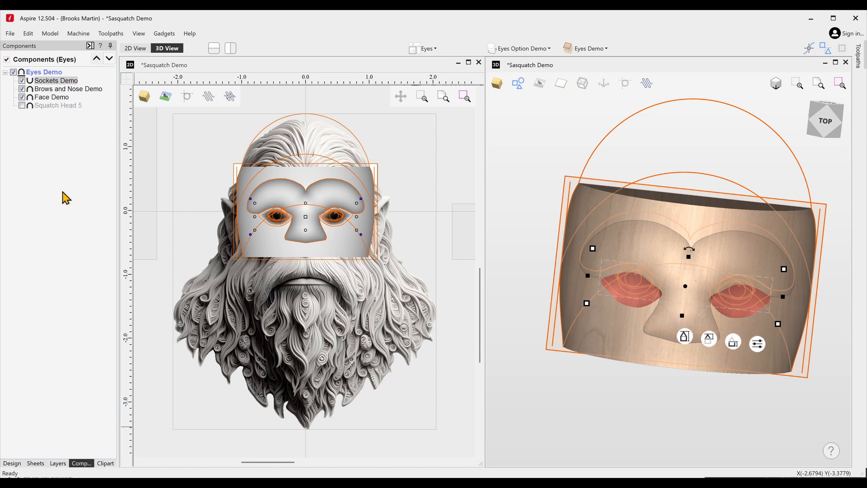
left_click(12, 463)
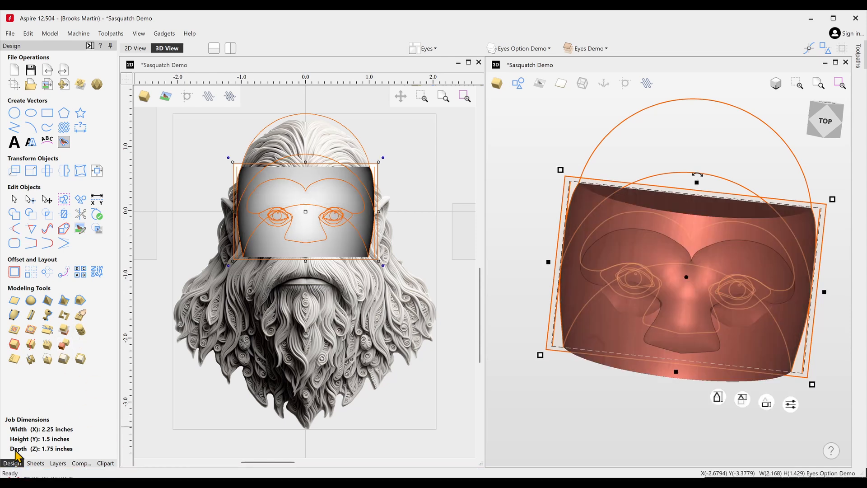
left_click(81, 463)
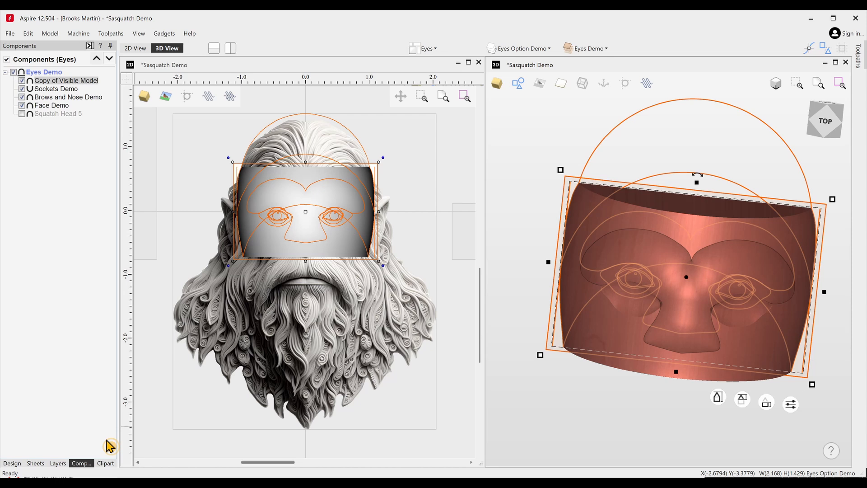
Step: Hide the Sockets Demo, Face Demo, and Brows and Nose Demo components
left_click(22, 89)
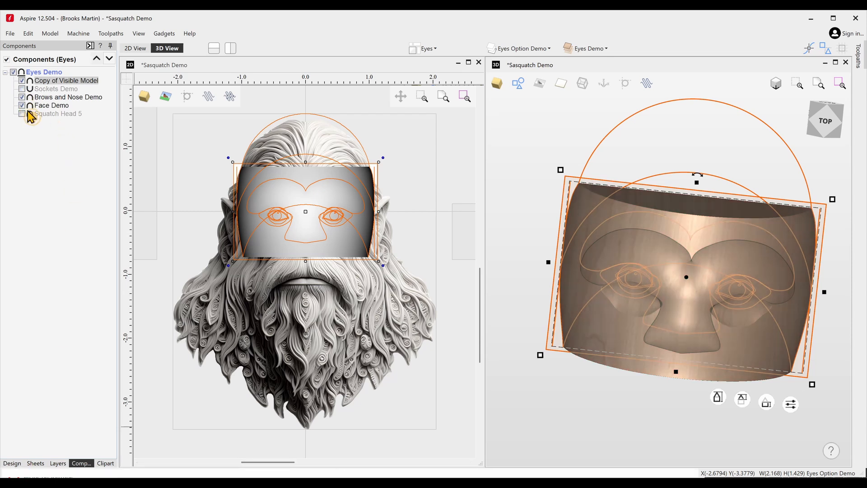
left_click(21, 105)
left_click(22, 97)
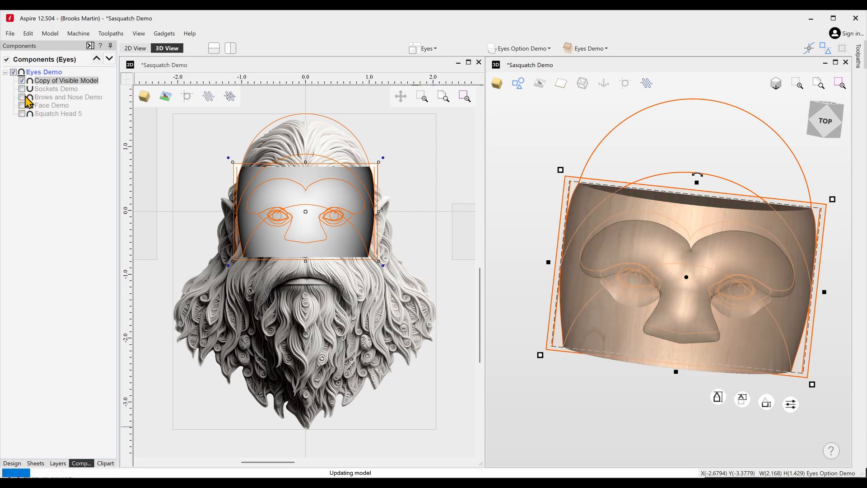
Step: Rename the Copy of Visible Model component as Face Composite Demo
right_click(66, 80)
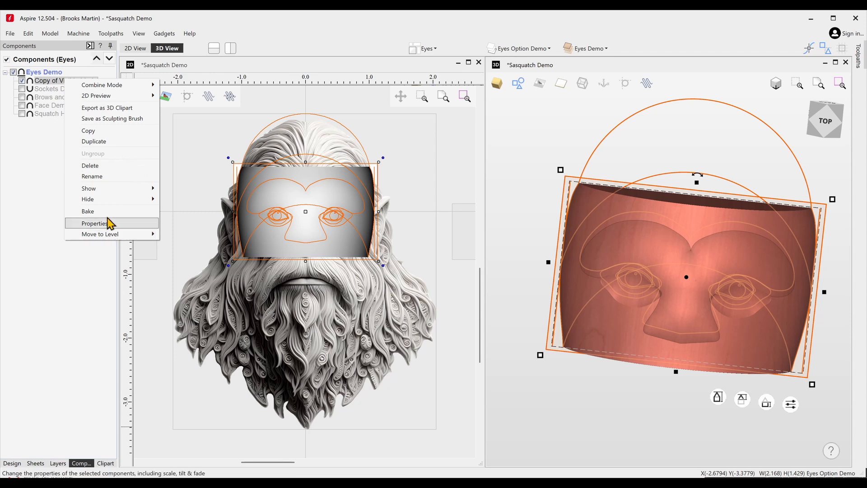
left_click(121, 177)
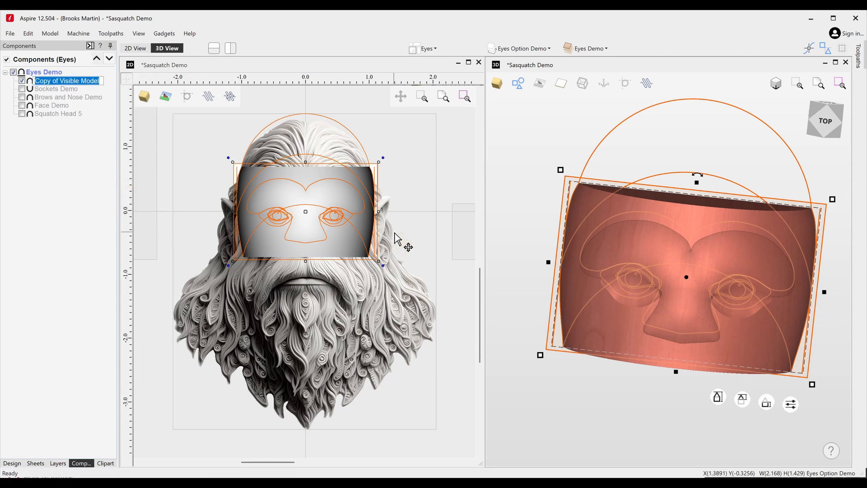
type("Face Composite Demo")
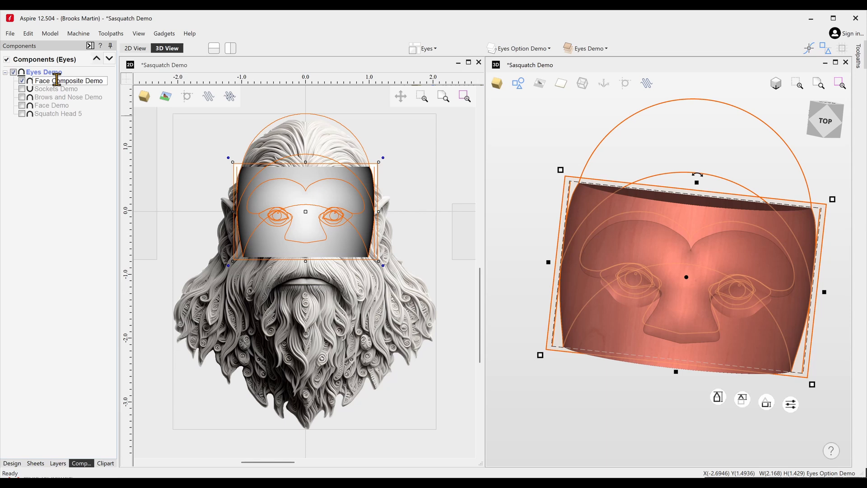
key("Return")
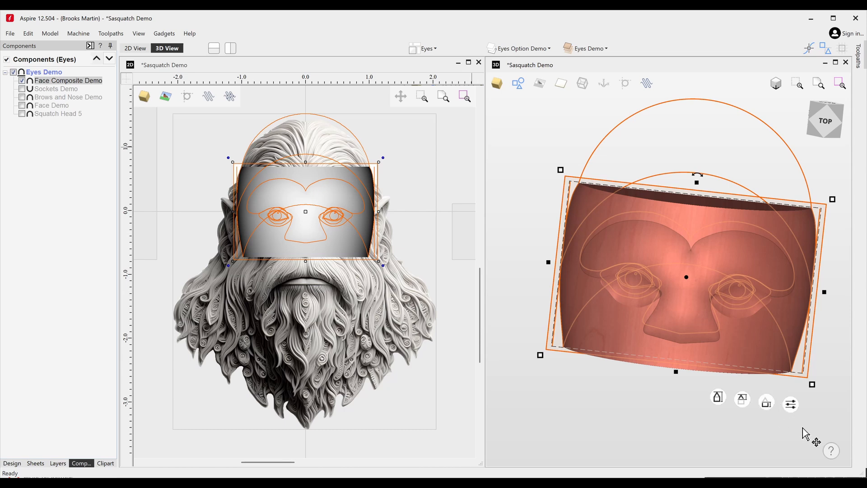
left_click_drag(802, 428, 802, 405)
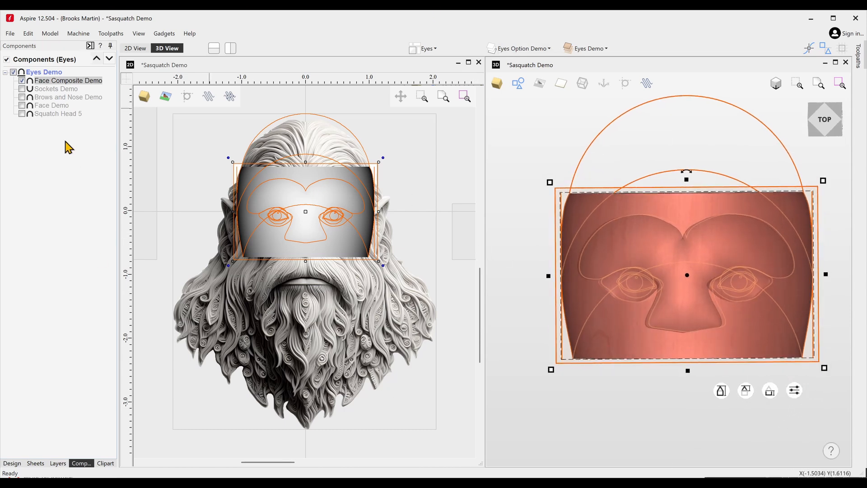
left_click(12, 464)
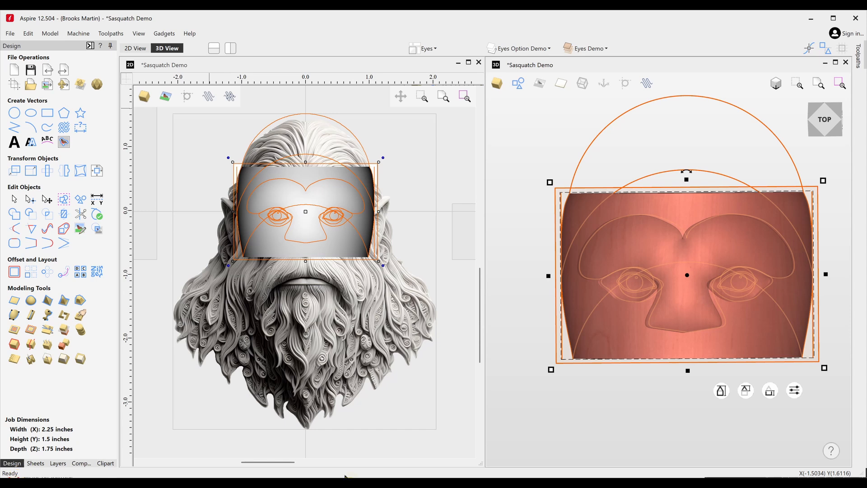
Step: Start sculpting the Face Composite Demo component with the Smooth tool, then inspect the relief from an angle and from the top
left_click(81, 315)
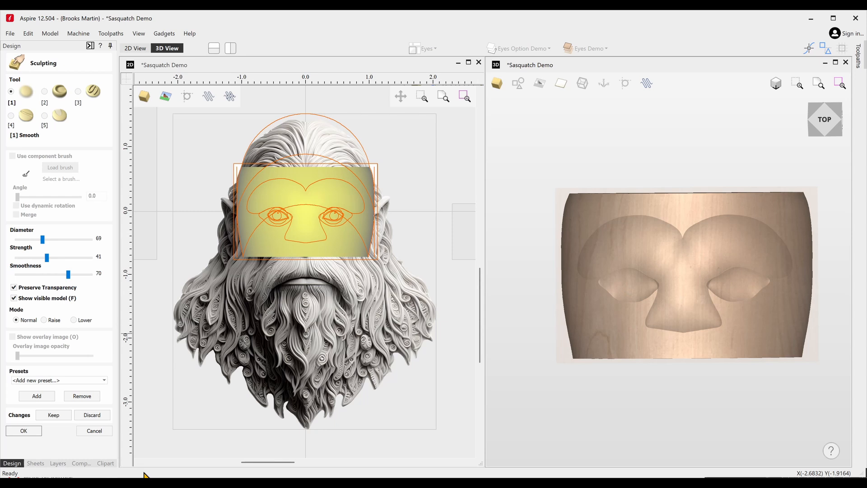
left_click(139, 34)
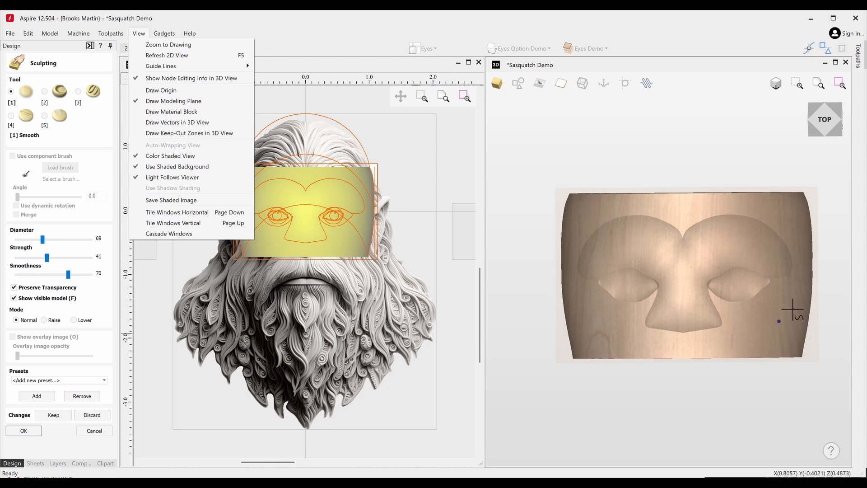
left_click(805, 275)
left_click_drag(806, 275, 832, 287)
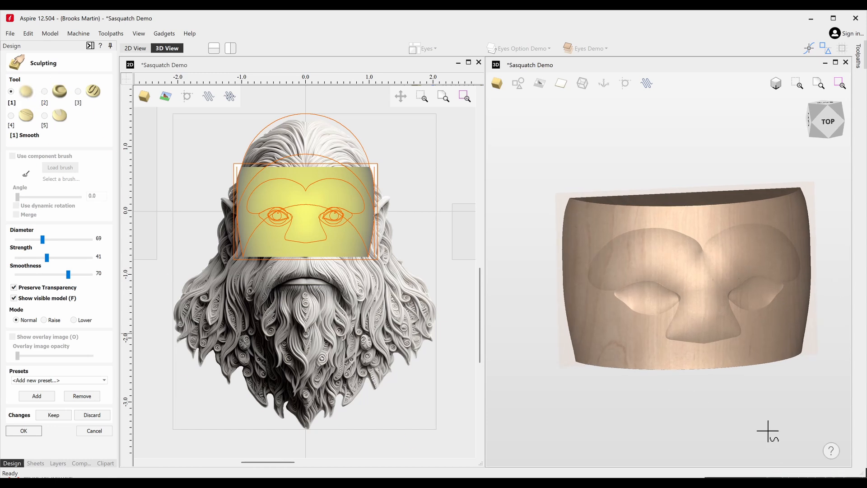
left_click(825, 128)
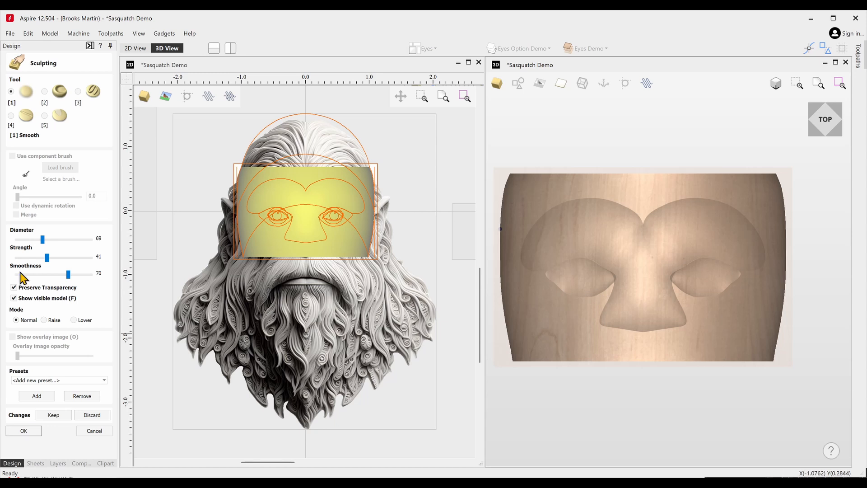
Step: Set the smoothing brush's diameter to 177 and its strength to 75
left_click_drag(41, 242, 62, 244)
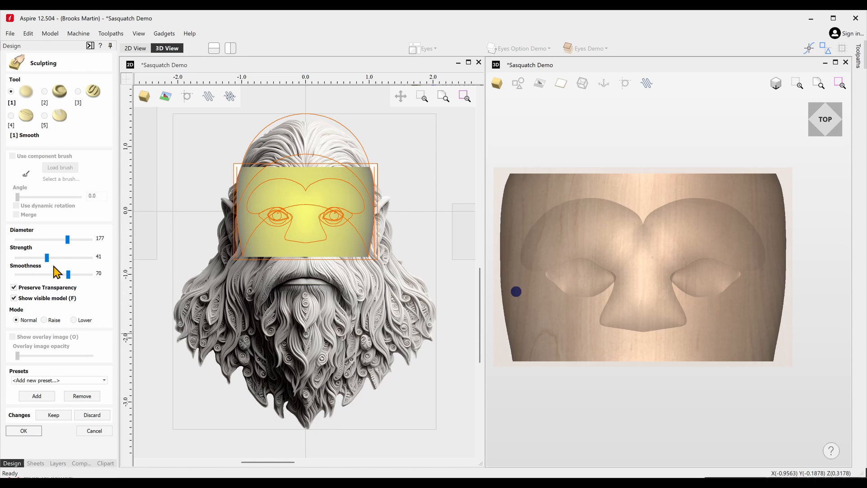
left_click_drag(50, 261, 60, 262)
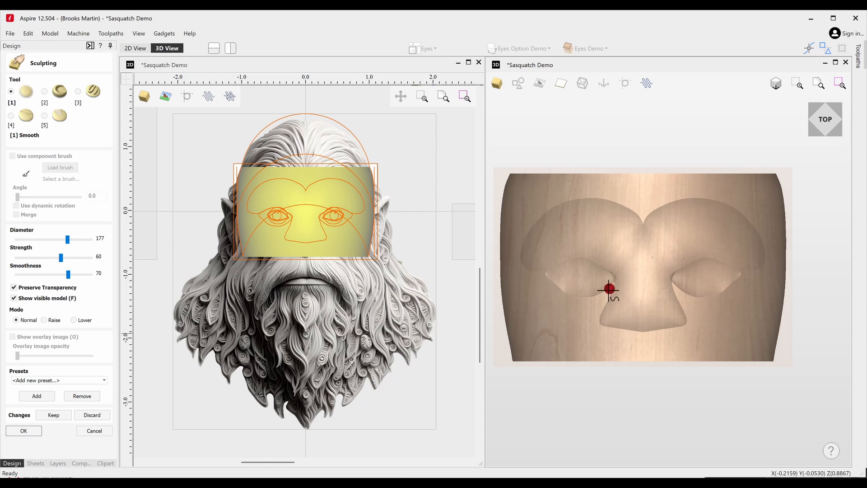
mouse_move(612, 281)
left_mouse_down()
mouse_move(586, 300)
mouse_move(567, 296)
mouse_move(614, 280)
left_mouse_up()
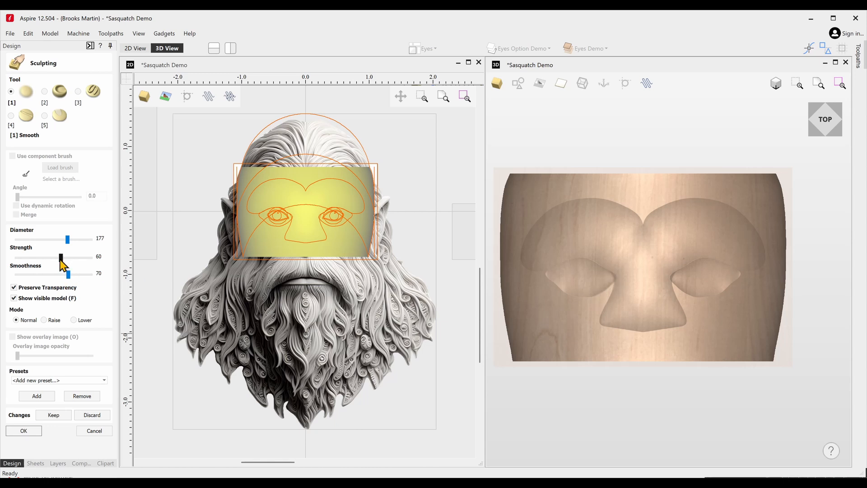
left_click_drag(61, 261, 70, 264)
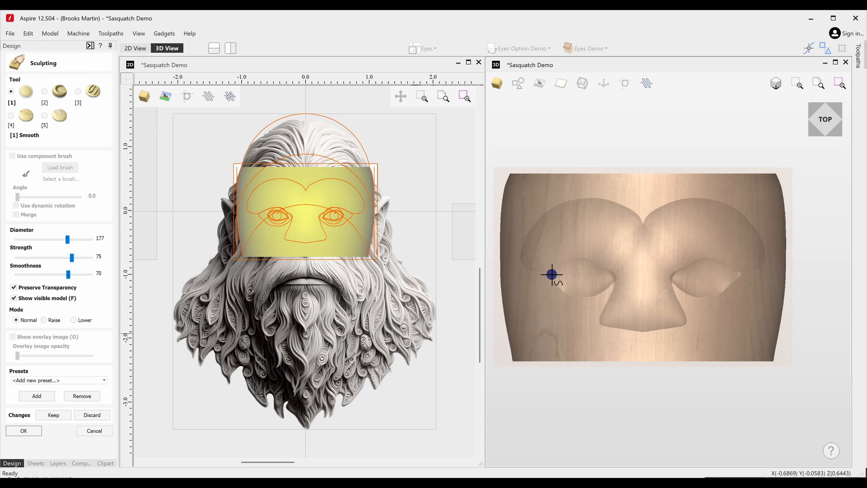
Step: Smooth the edges of the left eye socket and the adjoining left side and lower edge of the nose
mouse_move(551, 274)
left_mouse_down()
mouse_move(572, 293)
mouse_move(615, 276)
mouse_move(599, 289)
left_mouse_up()
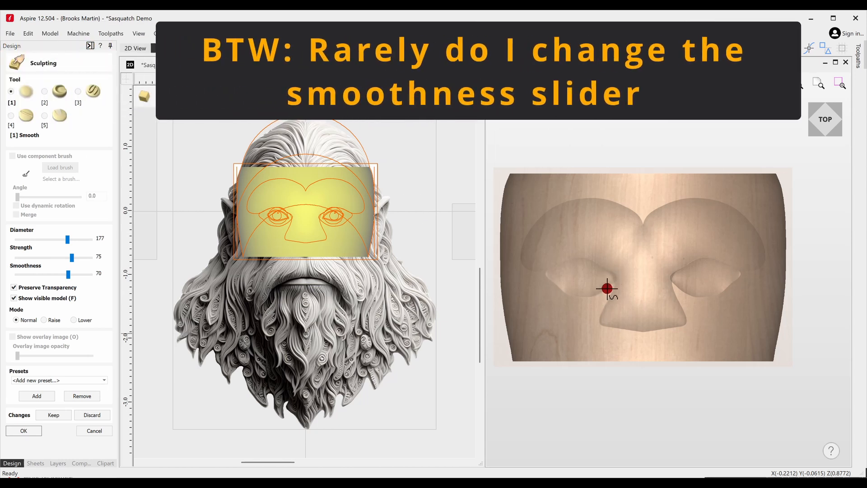
scroll(604, 298, "up", 3)
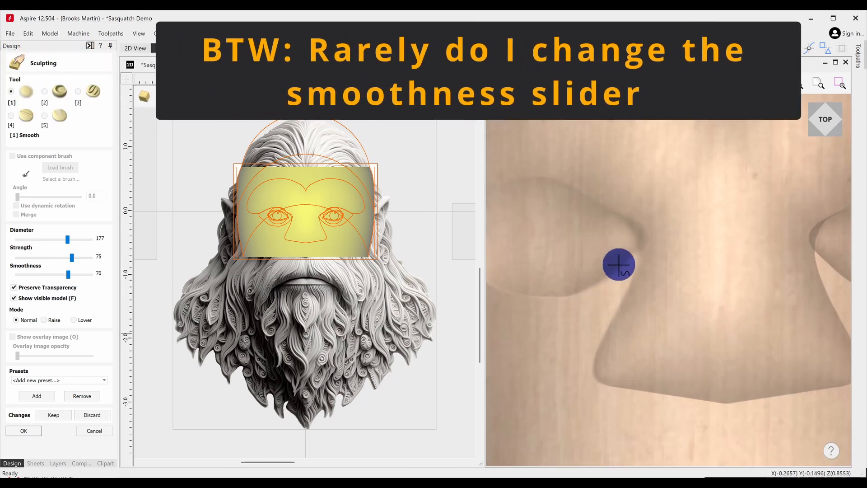
mouse_move(619, 263)
left_mouse_down()
mouse_move(565, 294)
mouse_move(638, 246)
mouse_move(564, 297)
mouse_move(507, 289)
mouse_move(574, 287)
mouse_move(511, 294)
mouse_move(569, 294)
mouse_move(535, 304)
mouse_move(608, 236)
left_mouse_up()
mouse_move(516, 181)
left_mouse_down()
mouse_move(610, 204)
mouse_move(548, 177)
mouse_move(620, 207)
mouse_move(564, 180)
mouse_move(643, 230)
mouse_move(596, 199)
mouse_move(635, 269)
mouse_move(589, 375)
mouse_move(628, 280)
mouse_move(590, 398)
left_mouse_up()
mouse_move(667, 393)
left_mouse_down()
mouse_move(607, 386)
mouse_move(734, 414)
mouse_move(649, 394)
mouse_move(726, 400)
mouse_move(616, 394)
mouse_move(734, 405)
mouse_move(653, 393)
mouse_move(782, 392)
mouse_move(720, 400)
mouse_move(795, 379)
mouse_move(784, 393)
mouse_move(745, 401)
mouse_move(801, 393)
mouse_move(736, 411)
left_mouse_up()
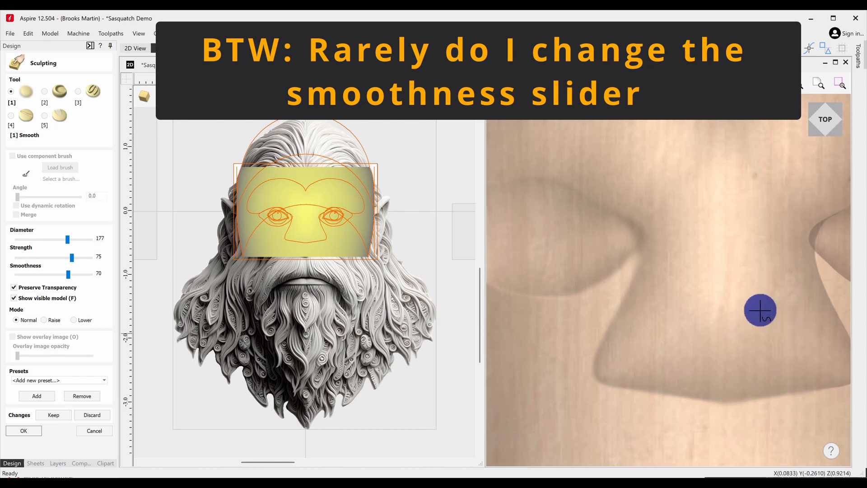
Step: Smooth the right side of the nose and the edge all around the right eye socket
mouse_move(761, 310)
middle_mouse_down()
mouse_move(706, 324)
mouse_move(567, 332)
middle_mouse_up()
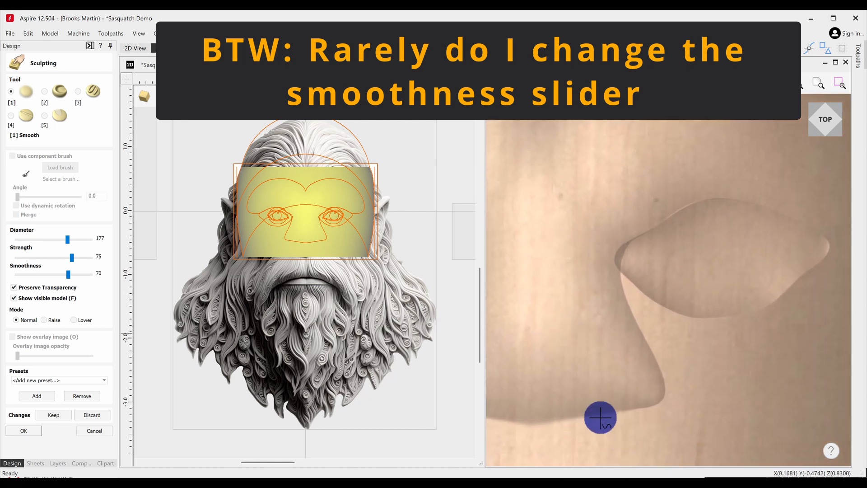
left_click_drag(605, 415, 664, 396)
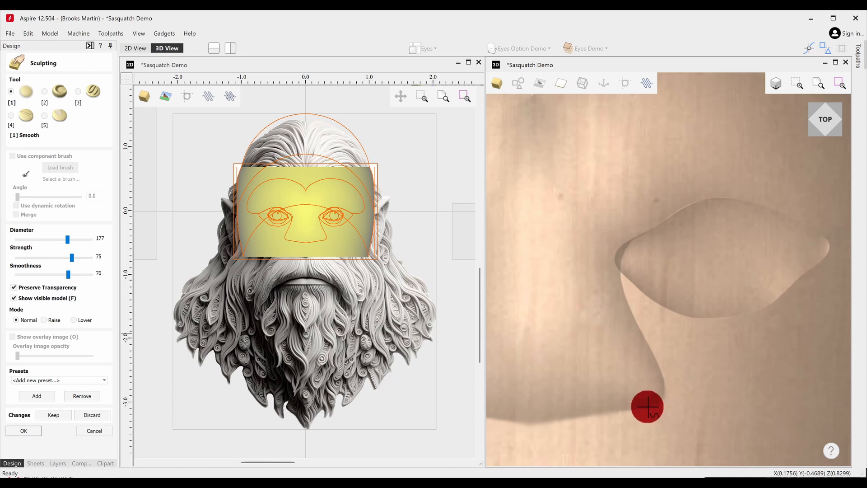
mouse_move(655, 353)
left_mouse_down()
mouse_move(611, 260)
mouse_move(635, 241)
left_mouse_up()
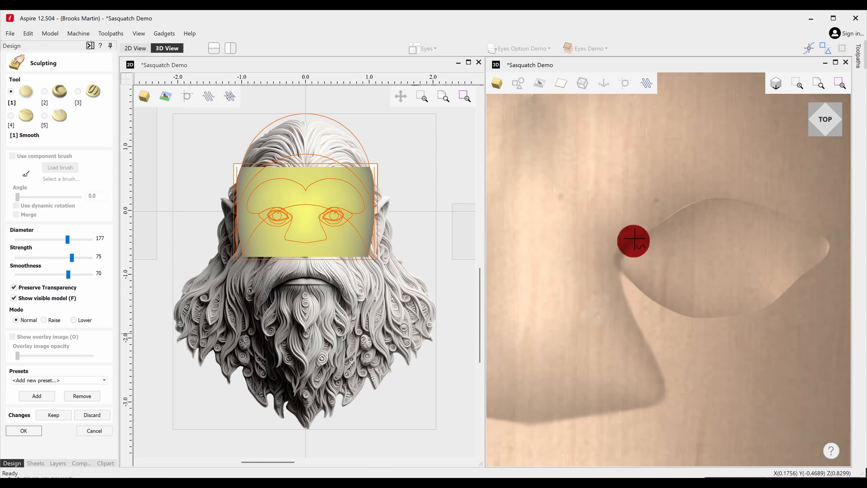
mouse_move(619, 271)
left_mouse_down()
mouse_move(616, 285)
mouse_move(617, 271)
mouse_move(671, 311)
mouse_move(619, 265)
mouse_move(666, 300)
mouse_move(607, 268)
mouse_move(682, 306)
mouse_move(751, 313)
mouse_move(718, 314)
mouse_move(629, 276)
mouse_move(664, 302)
mouse_move(787, 303)
mouse_move(741, 318)
mouse_move(820, 253)
mouse_move(768, 304)
mouse_move(625, 302)
mouse_move(652, 298)
mouse_move(636, 284)
mouse_move(691, 320)
mouse_move(641, 285)
mouse_move(668, 207)
mouse_move(655, 227)
mouse_move(705, 202)
mouse_move(642, 231)
mouse_move(710, 201)
mouse_move(668, 214)
mouse_move(704, 197)
mouse_move(649, 228)
mouse_move(677, 216)
mouse_move(770, 212)
mouse_move(714, 199)
mouse_move(778, 209)
mouse_move(711, 191)
mouse_move(828, 245)
left_mouse_up()
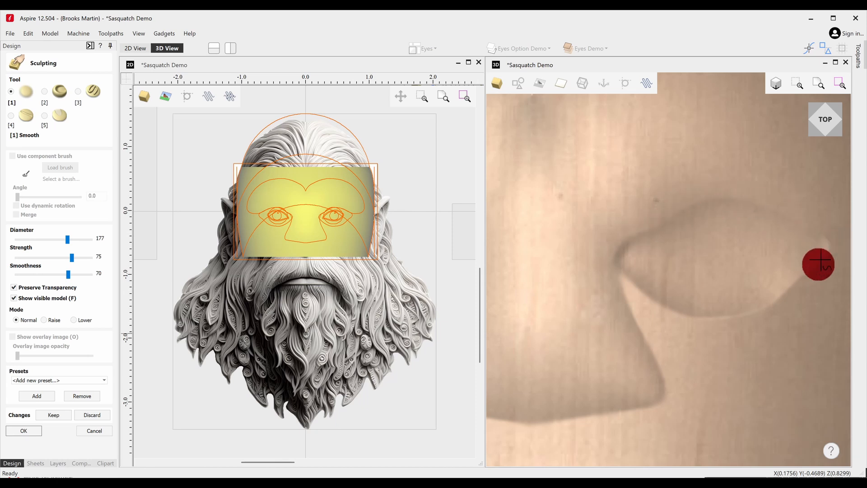
mouse_move(784, 296)
left_mouse_down()
mouse_move(834, 244)
mouse_move(747, 316)
mouse_move(764, 310)
mouse_move(761, 316)
mouse_move(672, 325)
mouse_move(630, 296)
mouse_move(648, 294)
mouse_move(670, 311)
mouse_move(614, 260)
mouse_move(641, 316)
mouse_move(633, 326)
mouse_move(669, 395)
mouse_move(590, 420)
mouse_move(621, 412)
left_mouse_up()
mouse_move(661, 393)
left_mouse_down()
mouse_move(656, 350)
mouse_move(627, 293)
mouse_move(670, 305)
left_mouse_up()
scroll(685, 299, "down", 3)
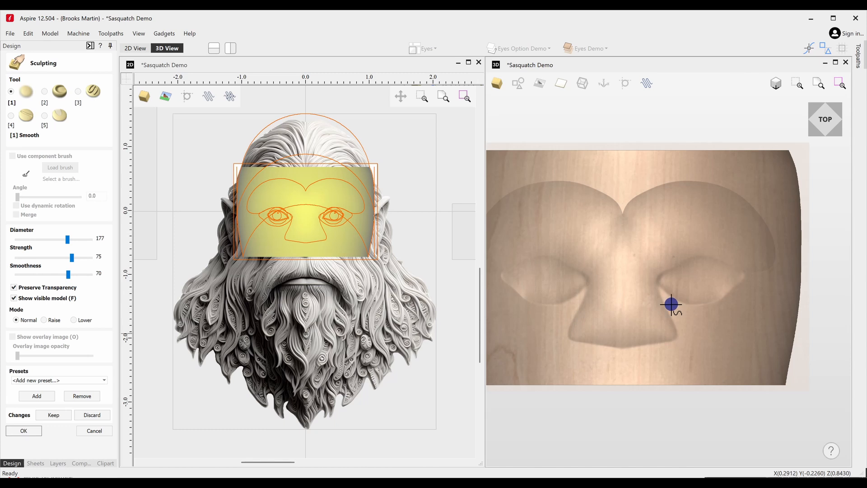
Step: Smooth the right brow's edge from the notch between the brows over the arch to its outer end
scroll(617, 225, "up", 3)
mouse_move(621, 223)
left_mouse_down()
mouse_move(631, 244)
mouse_move(631, 174)
mouse_move(615, 225)
mouse_move(654, 146)
mouse_move(641, 180)
mouse_move(616, 194)
mouse_move(597, 134)
mouse_move(573, 128)
mouse_move(616, 169)
mouse_move(513, 97)
mouse_move(615, 186)
mouse_move(604, 145)
mouse_move(616, 161)
mouse_move(670, 137)
mouse_move(639, 170)
mouse_move(653, 147)
mouse_move(735, 107)
mouse_move(722, 106)
mouse_move(730, 111)
mouse_move(662, 151)
mouse_move(641, 184)
mouse_move(726, 116)
mouse_move(740, 136)
left_mouse_up()
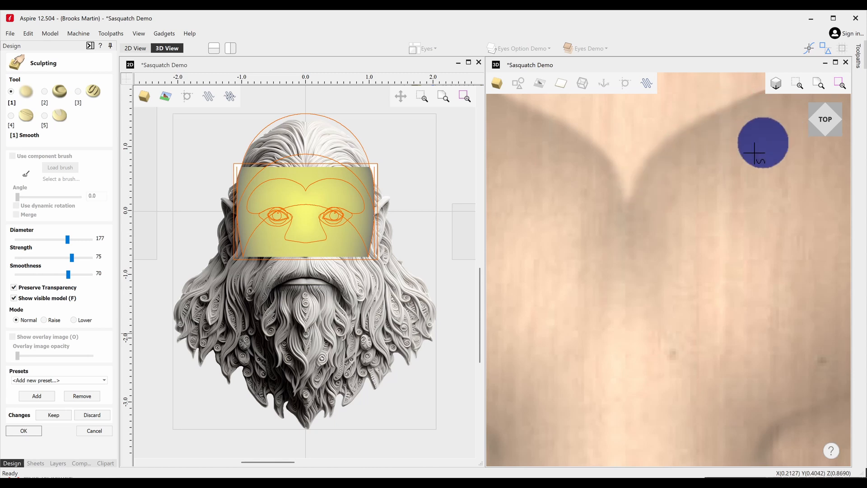
scroll(687, 242, "up", 3)
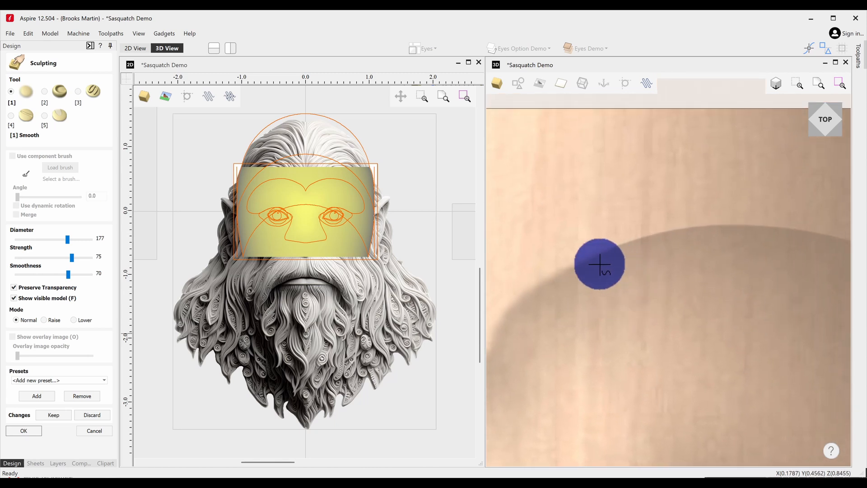
mouse_move(600, 261)
left_mouse_down()
mouse_move(676, 234)
mouse_move(563, 272)
mouse_move(616, 247)
mouse_move(704, 224)
mouse_move(569, 261)
mouse_move(656, 240)
mouse_move(665, 228)
mouse_move(581, 252)
mouse_move(549, 272)
mouse_move(718, 208)
mouse_move(699, 231)
mouse_move(726, 227)
left_mouse_up()
middle_click_drag(779, 266, 613, 291)
mouse_move(558, 252)
left_mouse_down()
mouse_move(602, 252)
mouse_move(551, 251)
mouse_move(646, 250)
mouse_move(556, 251)
mouse_move(656, 258)
mouse_move(551, 253)
mouse_move(690, 271)
mouse_move(590, 245)
mouse_move(751, 296)
mouse_move(664, 258)
mouse_move(798, 325)
mouse_move(787, 333)
mouse_move(736, 289)
mouse_move(801, 330)
mouse_move(699, 271)
mouse_move(776, 304)
mouse_move(637, 251)
left_mouse_up()
middle_click_drag(809, 405, 663, 314)
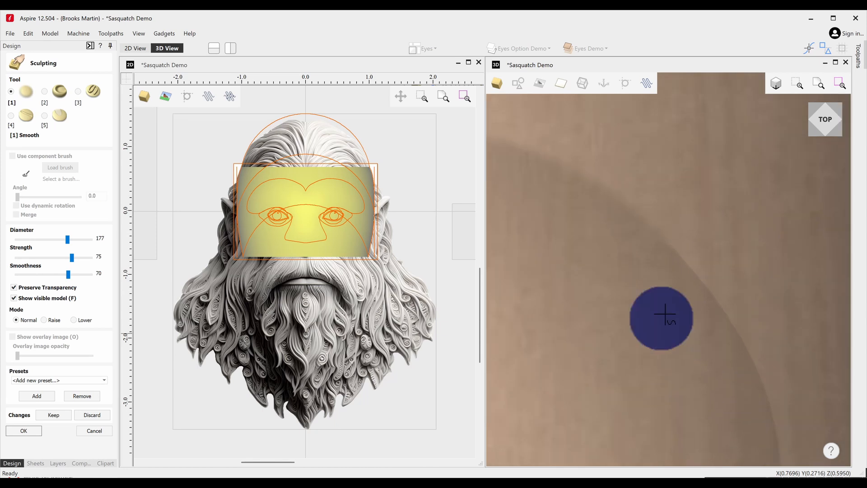
mouse_move(673, 264)
left_mouse_down()
mouse_move(673, 256)
mouse_move(731, 354)
mouse_move(730, 333)
mouse_move(671, 231)
mouse_move(736, 339)
mouse_move(749, 338)
mouse_move(668, 227)
mouse_move(790, 403)
mouse_move(767, 367)
mouse_move(737, 451)
left_mouse_up()
middle_click_drag(732, 438, 702, 227)
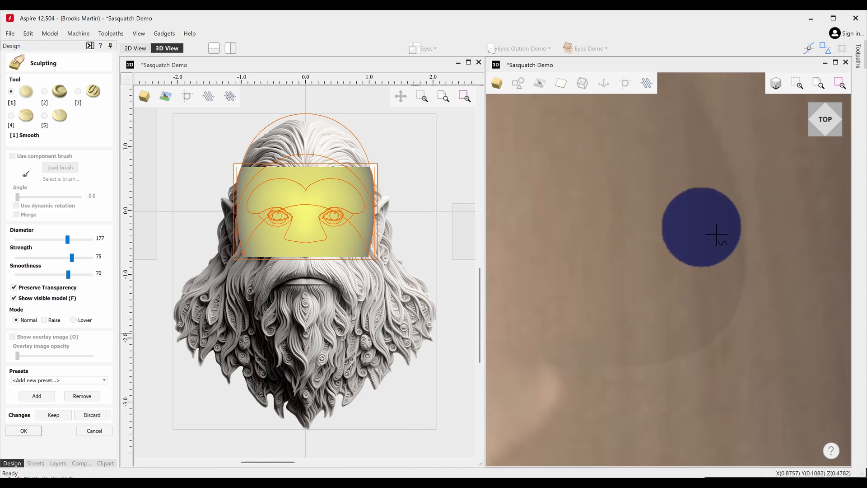
mouse_move(740, 226)
left_mouse_down()
mouse_move(743, 257)
mouse_move(722, 348)
mouse_move(745, 244)
mouse_move(680, 369)
mouse_move(782, 283)
mouse_move(733, 270)
left_mouse_up()
scroll(677, 329, "down", 5)
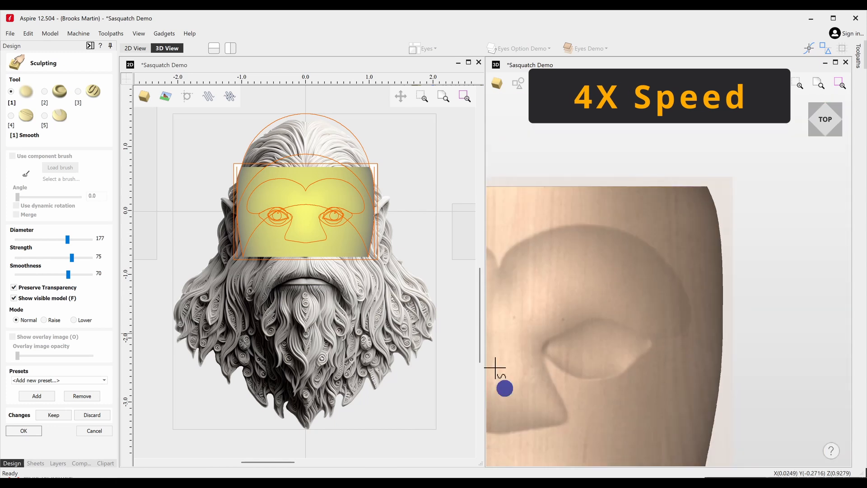
Step: Smooth the nose area and the inner corner of the right eye socket
middle_click_drag(496, 369, 599, 366)
scroll(676, 393, "up", 5)
mouse_move(676, 393)
left_mouse_down()
mouse_move(687, 348)
mouse_move(836, 296)
mouse_move(722, 382)
mouse_move(551, 310)
mouse_move(861, 260)
mouse_move(522, 334)
left_mouse_up()
scroll(538, 354, "down", 5)
middle_click_drag(538, 354, 700, 359)
scroll(704, 330, "up", 5)
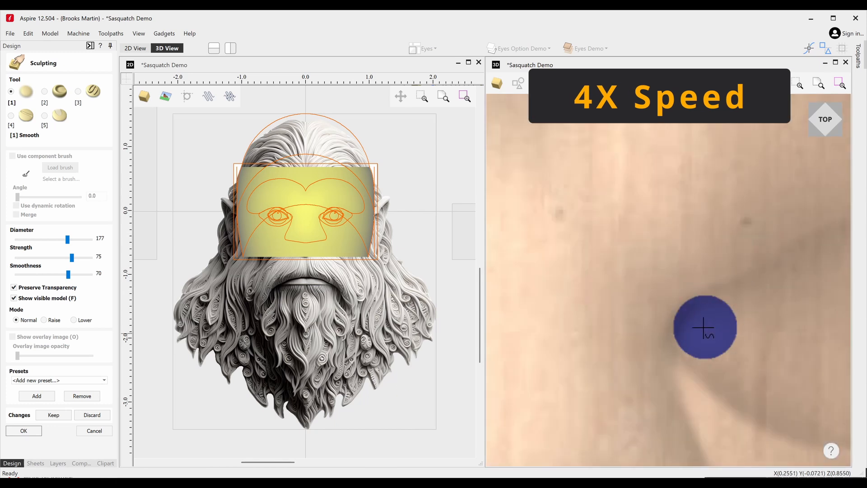
mouse_move(704, 327)
left_mouse_down()
mouse_move(703, 338)
mouse_move(774, 310)
left_mouse_up()
Step: Smooth the lower edge and outer corner of the left eye socket
scroll(553, 375, "down", 7)
middle_click_drag(554, 375, 683, 373)
scroll(657, 373, "up", 6)
mouse_move(657, 380)
left_mouse_down()
mouse_move(657, 387)
mouse_move(589, 417)
mouse_move(538, 410)
mouse_move(691, 288)
mouse_move(728, 306)
mouse_move(594, 230)
mouse_move(611, 217)
mouse_move(565, 349)
left_mouse_up()
scroll(538, 348, "down", 5)
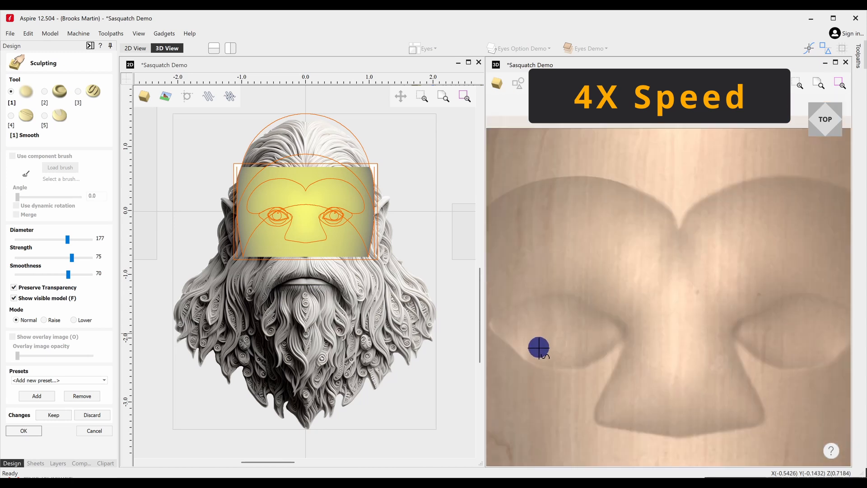
middle_click_drag(538, 348, 651, 361)
scroll(607, 339, "up", 6)
mouse_move(607, 332)
left_mouse_down()
mouse_move(670, 396)
mouse_move(633, 225)
mouse_move(641, 366)
left_mouse_up()
scroll(641, 367, "down", 7)
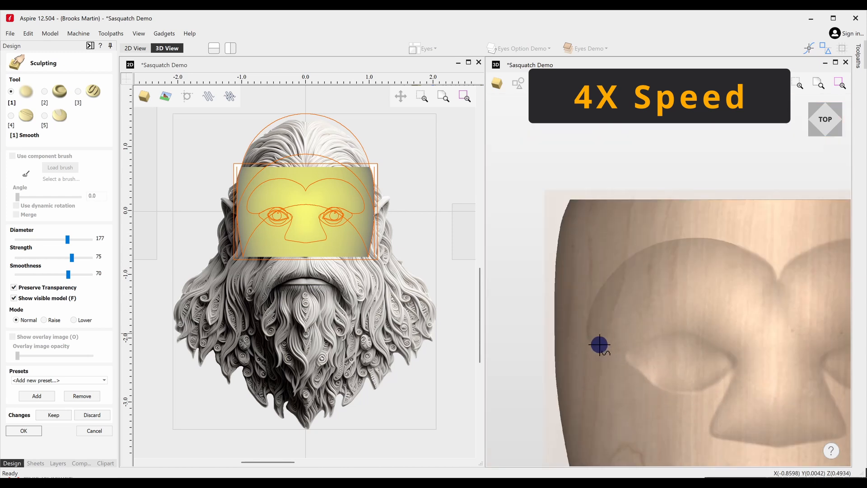
Step: Smooth the upper and outer edge of the left brow into the forehead
middle_click_drag(600, 345, 648, 327)
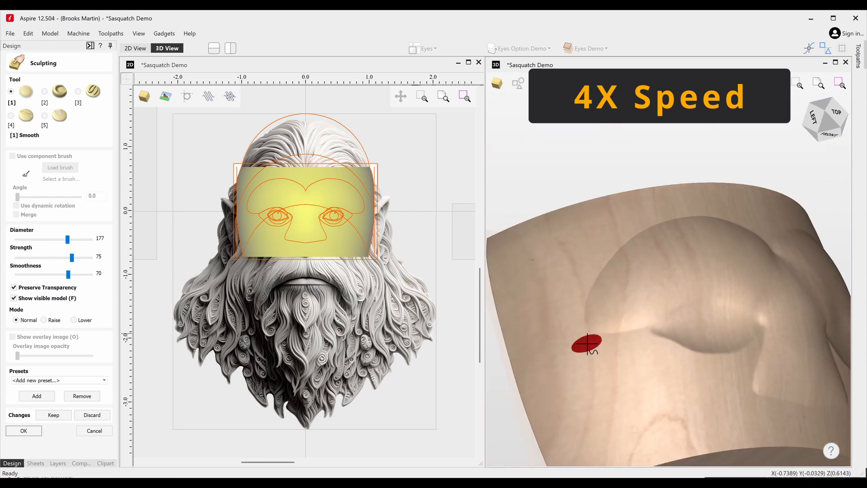
mouse_move(583, 317)
middle_mouse_down()
mouse_move(658, 248)
mouse_move(596, 311)
middle_mouse_up()
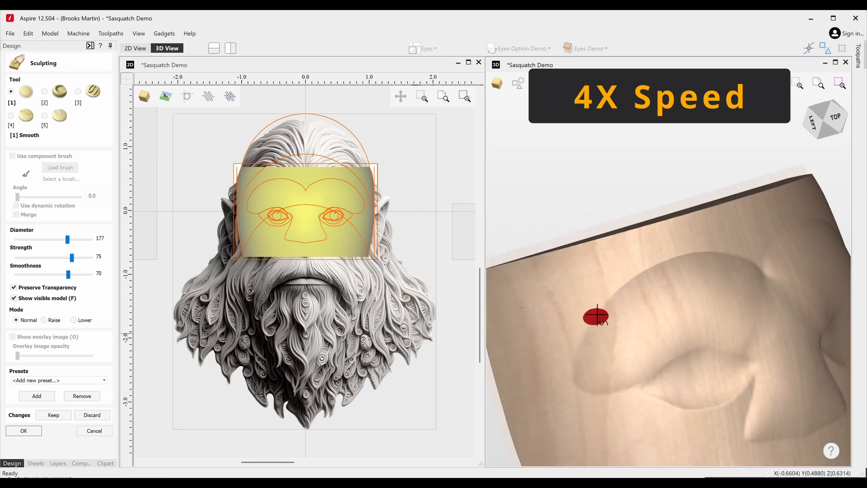
middle_click_drag(739, 300, 678, 275)
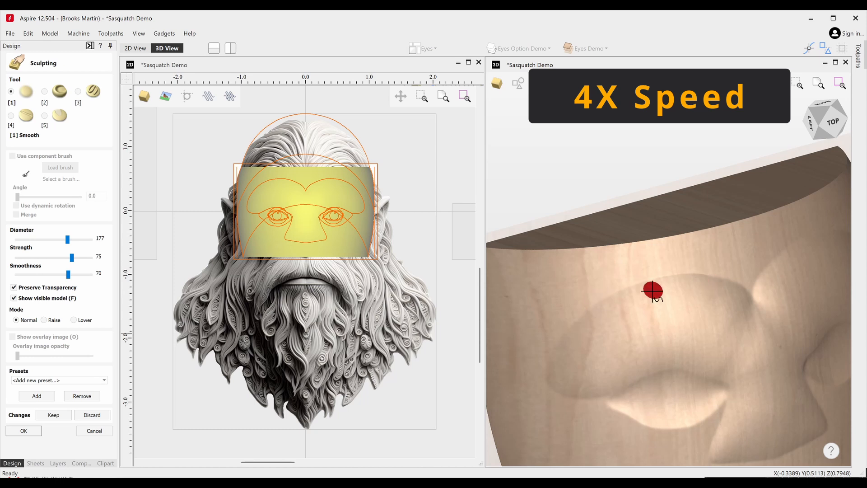
scroll(674, 276, "up", 3)
mouse_move(652, 291)
left_mouse_down()
mouse_move(667, 275)
mouse_move(778, 277)
mouse_move(643, 257)
mouse_move(647, 275)
mouse_move(681, 265)
mouse_move(580, 288)
mouse_move(602, 299)
mouse_move(525, 321)
mouse_move(500, 361)
left_mouse_up()
scroll(610, 303, "down", 3)
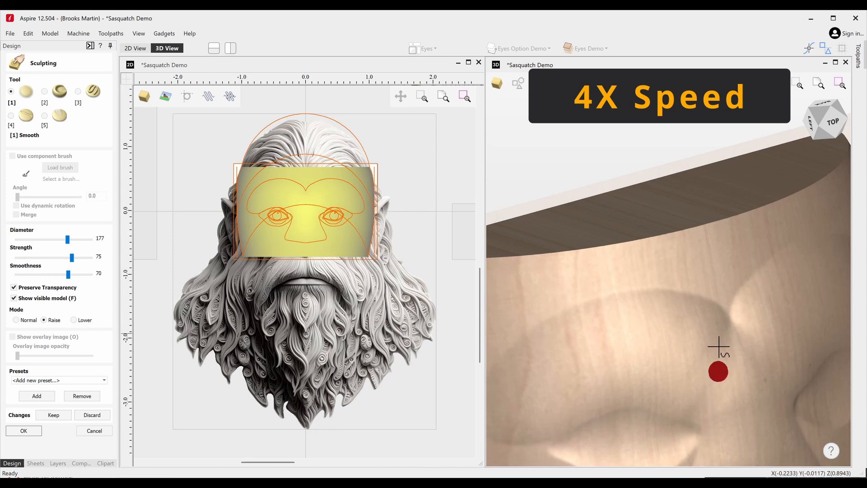
Step: With smoothing in Raise mode, blend the inner corner of the left eye socket into the brow and nose bridge
mouse_move(701, 387)
left_mouse_down()
mouse_move(689, 384)
mouse_move(691, 407)
mouse_move(712, 366)
mouse_move(718, 396)
mouse_move(712, 383)
left_mouse_up()
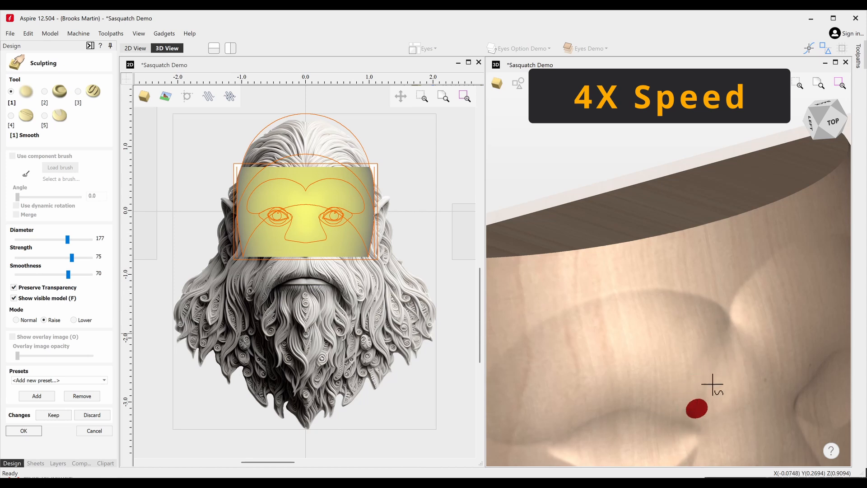
mouse_move(773, 389)
middle_mouse_down()
mouse_move(719, 382)
mouse_move(690, 329)
middle_mouse_up()
mouse_move(635, 363)
left_mouse_down()
mouse_move(600, 347)
mouse_move(604, 331)
mouse_move(610, 360)
mouse_move(610, 338)
mouse_move(649, 359)
mouse_move(612, 345)
mouse_move(621, 342)
mouse_move(598, 346)
mouse_move(618, 334)
mouse_move(638, 340)
mouse_move(603, 331)
mouse_move(598, 347)
mouse_move(625, 327)
mouse_move(615, 350)
mouse_move(594, 329)
left_mouse_up()
middle_click_drag(532, 390, 602, 376)
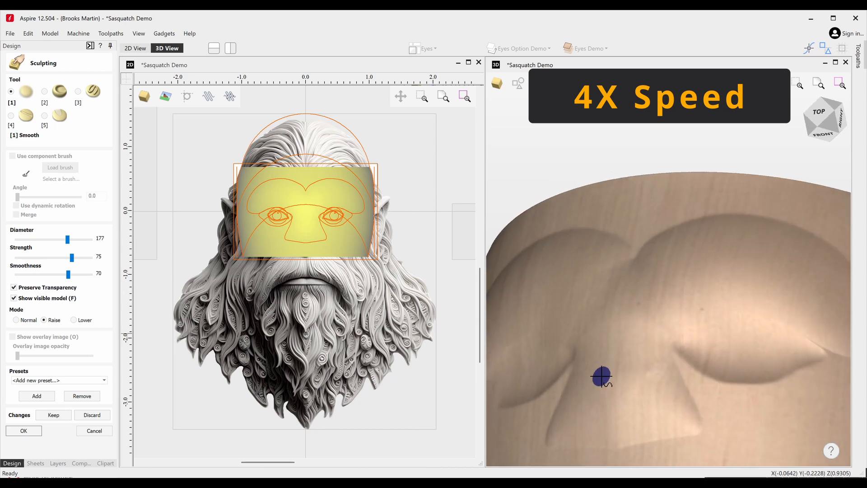
Step: Continue smoothing the central face around the nose in Raise mode
left_click(820, 113)
scroll(644, 294, "up", 5)
scroll(687, 184, "down", 1)
mouse_move(690, 124)
left_mouse_down()
mouse_move(690, 137)
mouse_move(716, 120)
mouse_move(650, 118)
mouse_move(630, 144)
mouse_move(617, 120)
mouse_move(593, 201)
mouse_move(627, 140)
mouse_move(597, 253)
mouse_move(718, 149)
mouse_move(714, 131)
mouse_move(615, 124)
mouse_move(618, 170)
mouse_move(719, 154)
mouse_move(708, 135)
mouse_move(619, 129)
mouse_move(565, 172)
mouse_move(593, 166)
mouse_move(637, 178)
left_mouse_up()
scroll(676, 279, "down", 6)
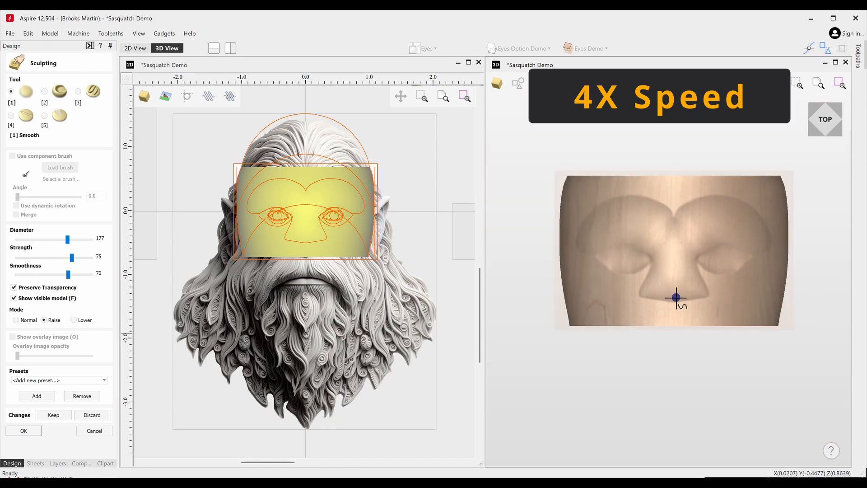
mouse_move(676, 299)
middle_mouse_down()
mouse_move(665, 251)
mouse_move(547, 290)
mouse_move(654, 304)
mouse_move(681, 215)
mouse_move(693, 291)
middle_mouse_up()
scroll(664, 230, "up", 5)
mouse_move(664, 231)
left_mouse_down()
mouse_move(691, 222)
mouse_move(704, 230)
mouse_move(709, 260)
mouse_move(659, 254)
mouse_move(663, 231)
mouse_move(650, 227)
mouse_move(656, 275)
mouse_move(677, 202)
mouse_move(660, 223)
mouse_move(616, 240)
mouse_move(635, 269)
mouse_move(705, 299)
mouse_move(778, 351)
mouse_move(629, 356)
mouse_move(600, 327)
mouse_move(633, 251)
left_mouse_up()
Step: Return the smoothing mode to Normal and smooth the transition from the notch between the brows into the right brow
left_click(16, 320)
mouse_move(827, 233)
middle_mouse_down()
mouse_move(817, 238)
mouse_move(791, 215)
middle_mouse_up()
mouse_move(791, 215)
left_mouse_down()
mouse_move(762, 199)
mouse_move(687, 187)
mouse_move(677, 193)
left_mouse_up()
left_click(813, 126)
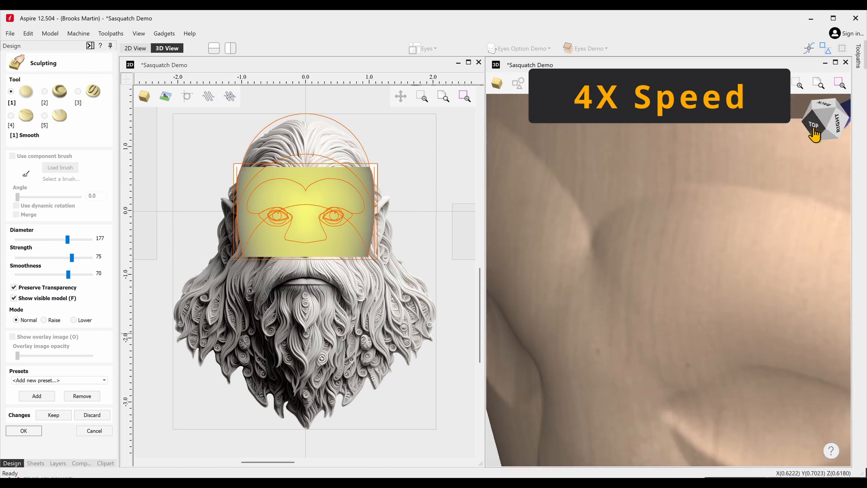
Step: Smooth the outer end of the right brow and the surface around the right eye socket
mouse_move(846, 263)
middle_mouse_down()
mouse_move(604, 267)
mouse_move(693, 242)
middle_mouse_up()
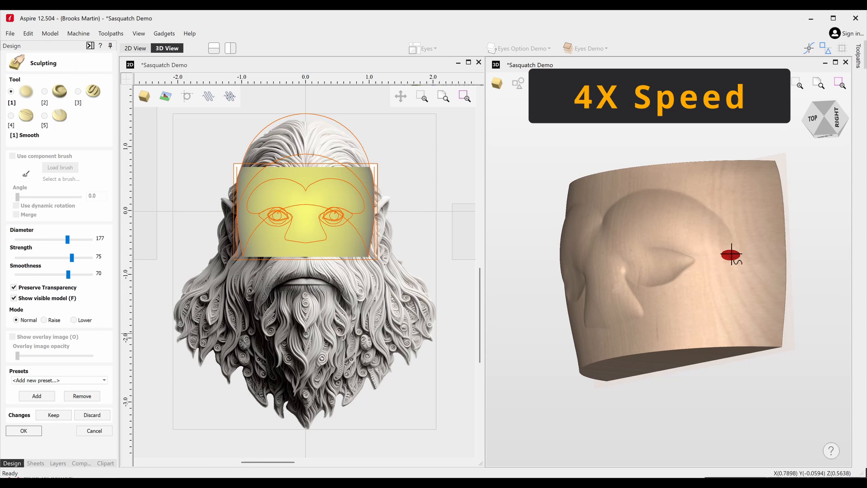
mouse_move(719, 255)
left_mouse_down()
mouse_move(710, 254)
mouse_move(734, 249)
left_mouse_up()
scroll(724, 246, "up", 5)
mouse_move(585, 252)
left_mouse_down()
mouse_move(633, 277)
mouse_move(577, 229)
mouse_move(580, 246)
left_mouse_up()
scroll(660, 346, "down", 5)
mouse_move(685, 411)
left_mouse_down()
mouse_move(691, 422)
mouse_move(678, 406)
mouse_move(705, 446)
left_mouse_up()
mouse_move(649, 417)
middle_mouse_down()
mouse_move(676, 311)
mouse_move(685, 306)
mouse_move(693, 319)
middle_mouse_up()
mouse_move(693, 318)
left_mouse_down()
mouse_move(703, 329)
mouse_move(717, 319)
mouse_move(689, 357)
mouse_move(662, 330)
left_mouse_up()
left_click(826, 106)
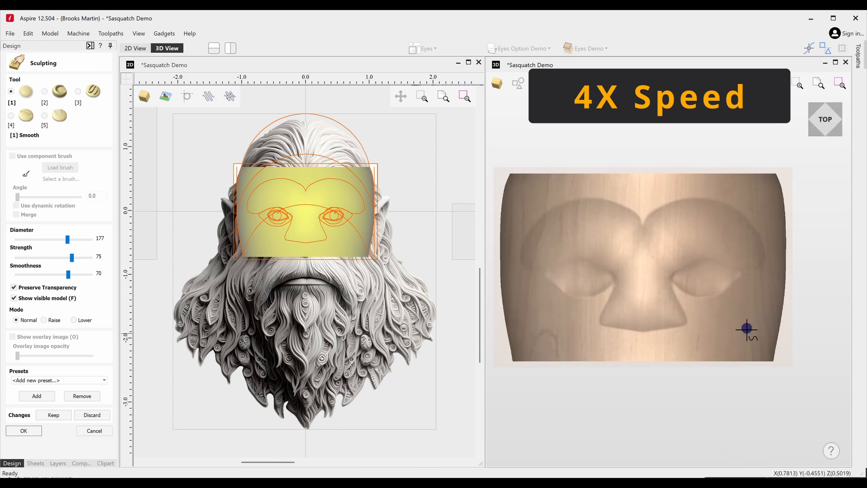
Step: Smooth the outer end of the left eye socket and the cheek below it, and accept the sculpting
scroll(557, 287, "up", 3)
mouse_move(562, 289)
left_mouse_down()
mouse_move(652, 302)
mouse_move(560, 282)
mouse_move(685, 288)
mouse_move(530, 244)
mouse_move(528, 333)
left_mouse_up()
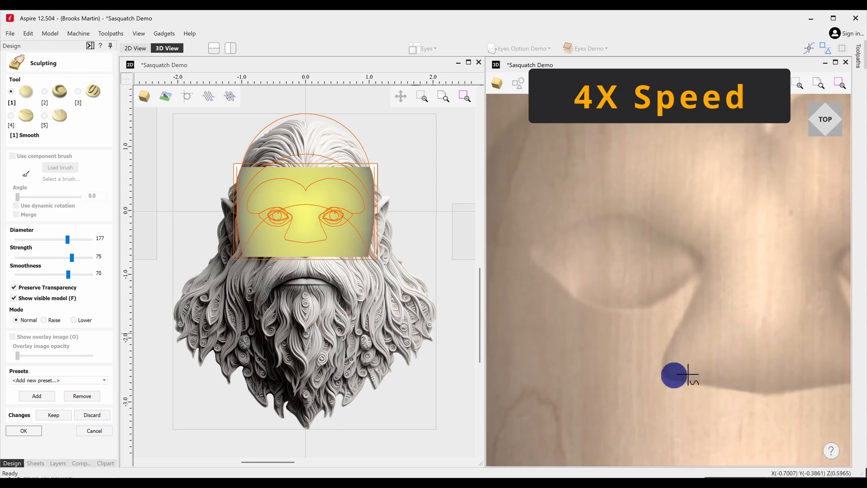
left_click(824, 122)
left_click(23, 430)
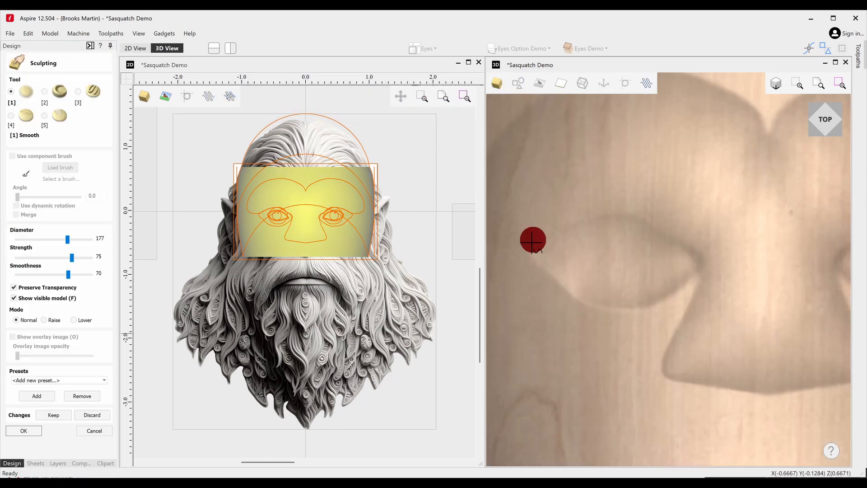
left_click_drag(532, 240, 530, 325)
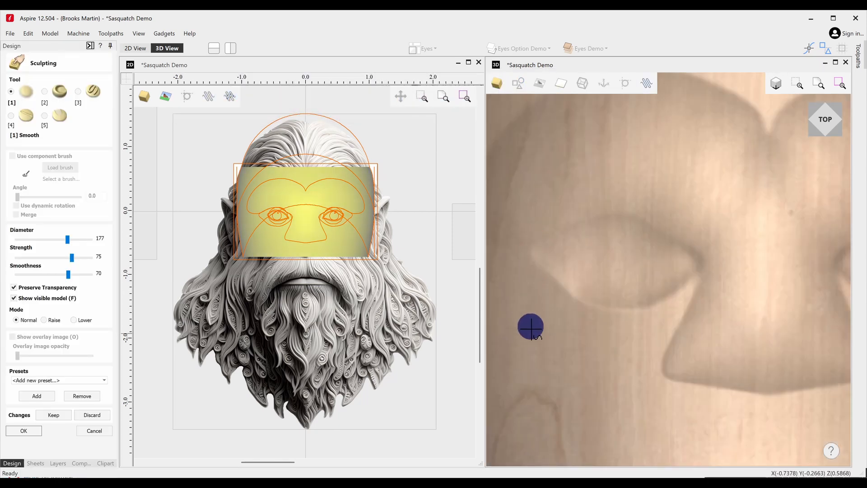
left_click(826, 123)
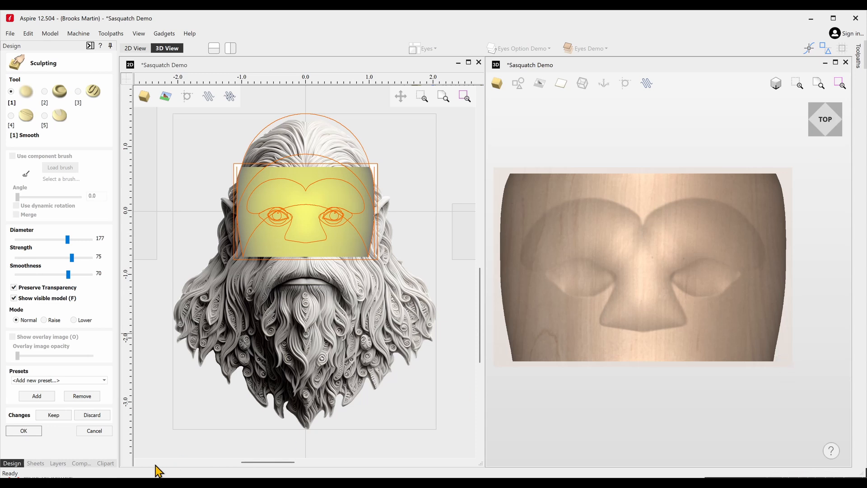
left_click(16, 432)
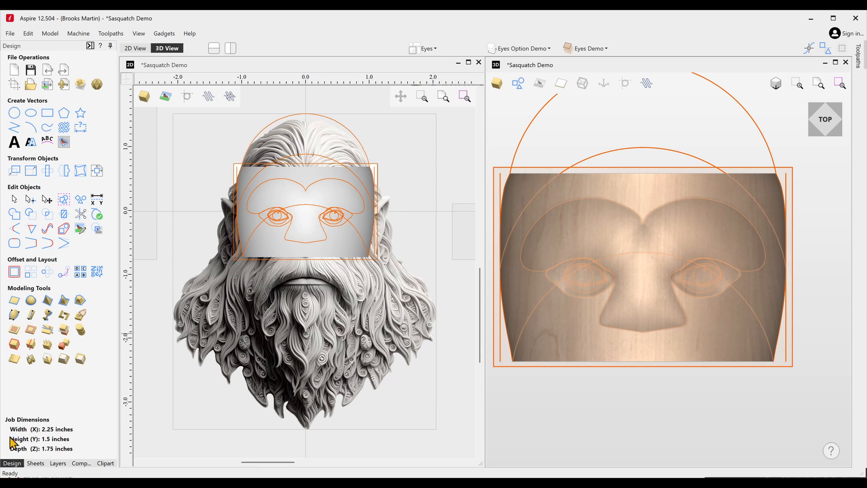
left_click(81, 463)
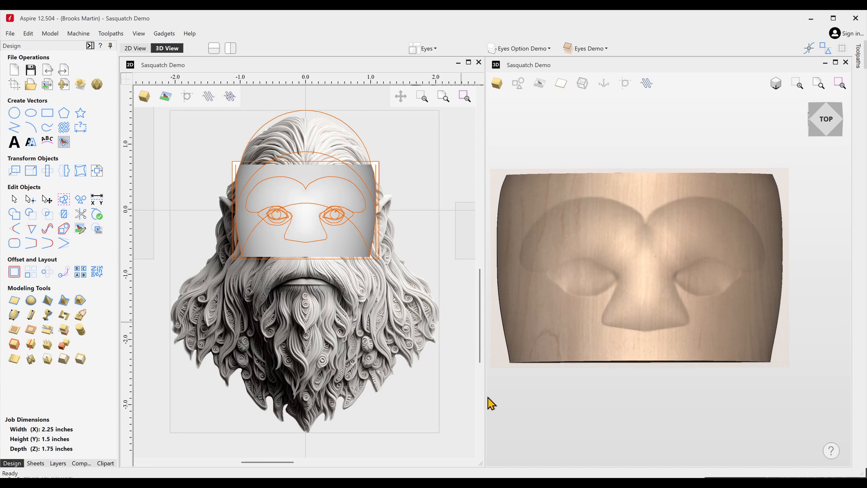
Step: Select both eyeball oval vectors and set up a round shape named Eyeballs Demo from them
left_click(342, 223)
left_click(342, 223)
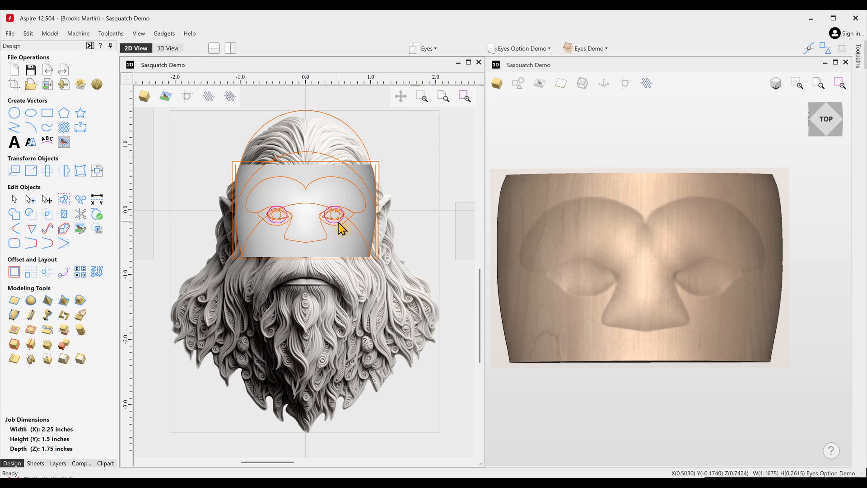
left_click(518, 84)
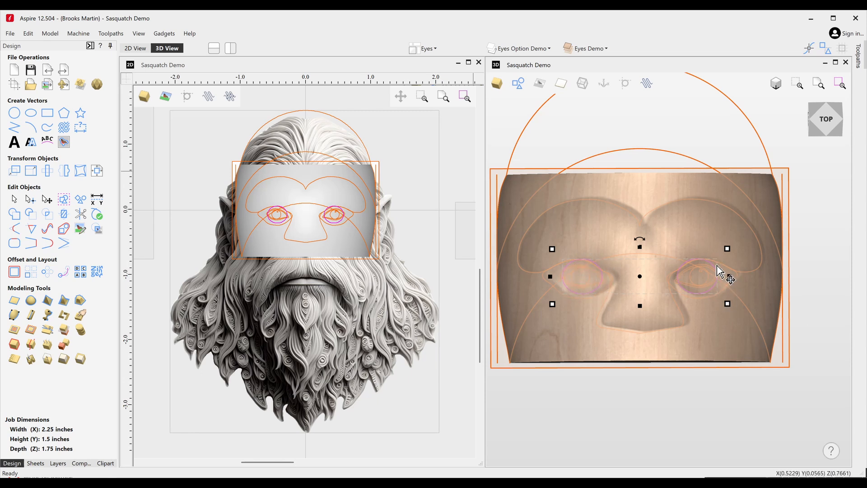
left_click(31, 302)
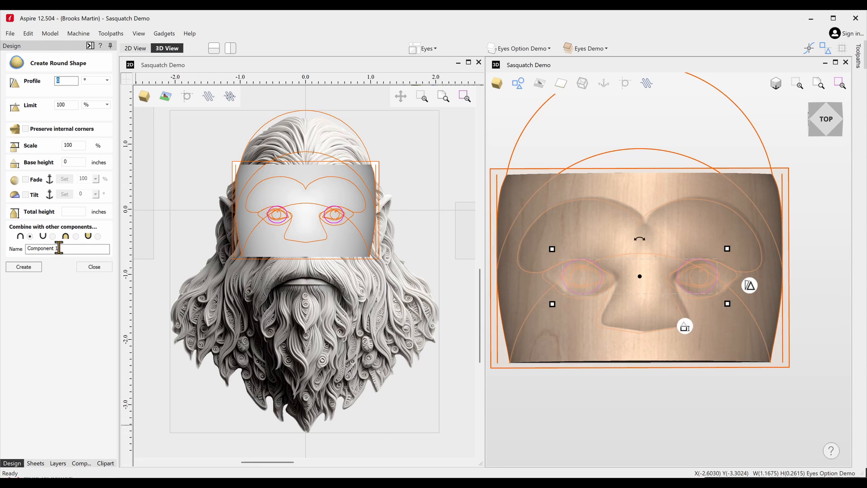
left_click_drag(56, 249, 28, 249)
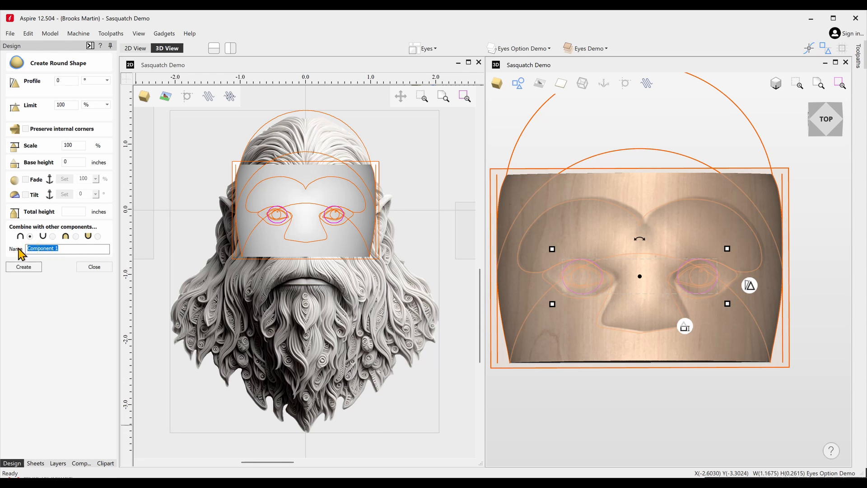
type("Eyeballs Demo")
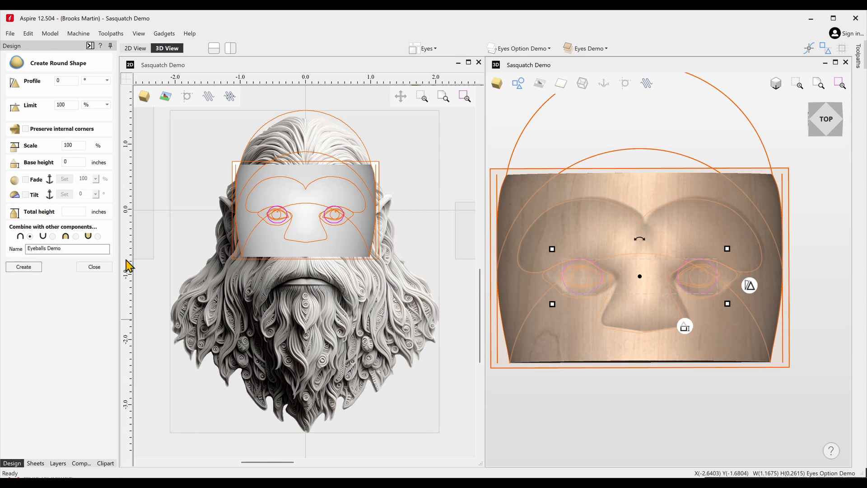
Step: Give the Eyeballs Demo round shape a 75° profile, create it, and check the eyeballs from several angles
left_click(62, 82)
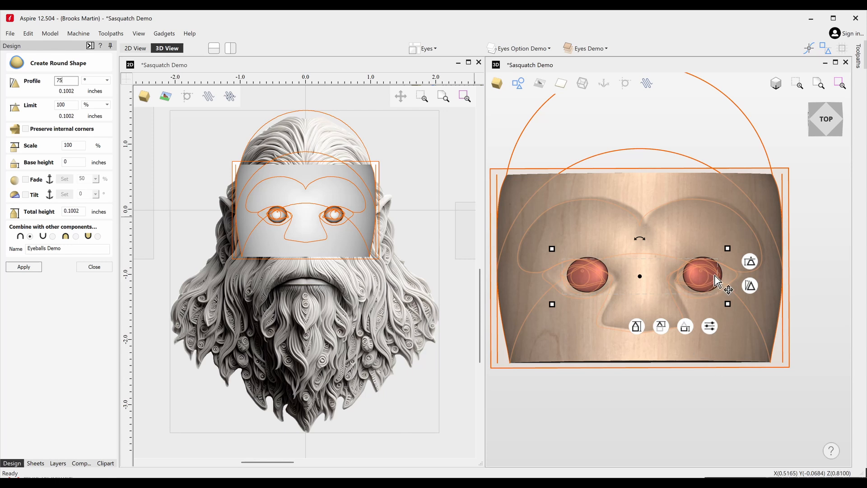
left_click_drag(844, 297, 728, 322)
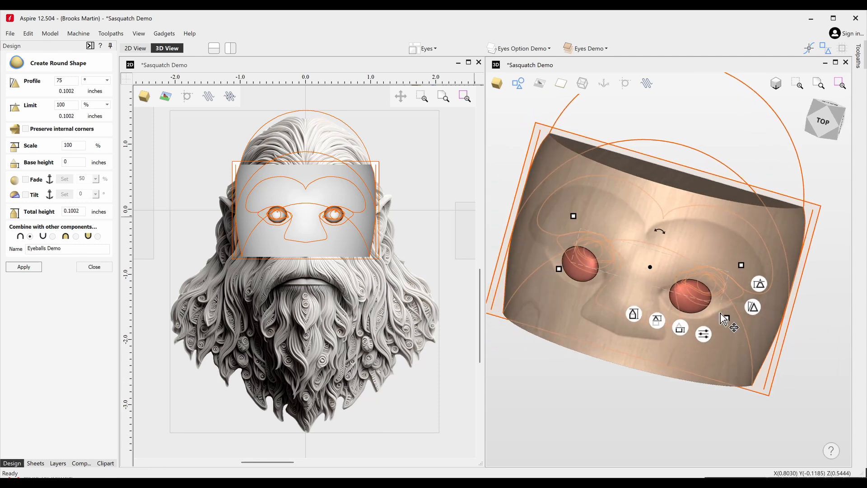
left_click_drag(504, 221, 513, 257)
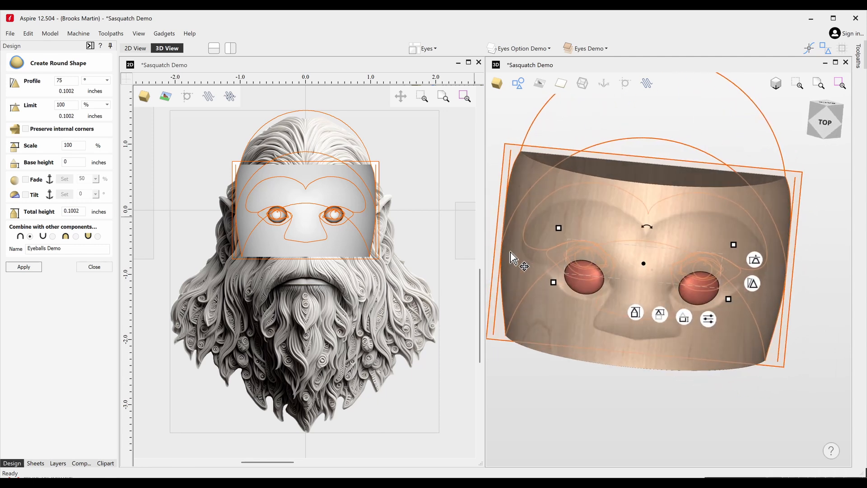
left_click_drag(825, 276, 822, 257)
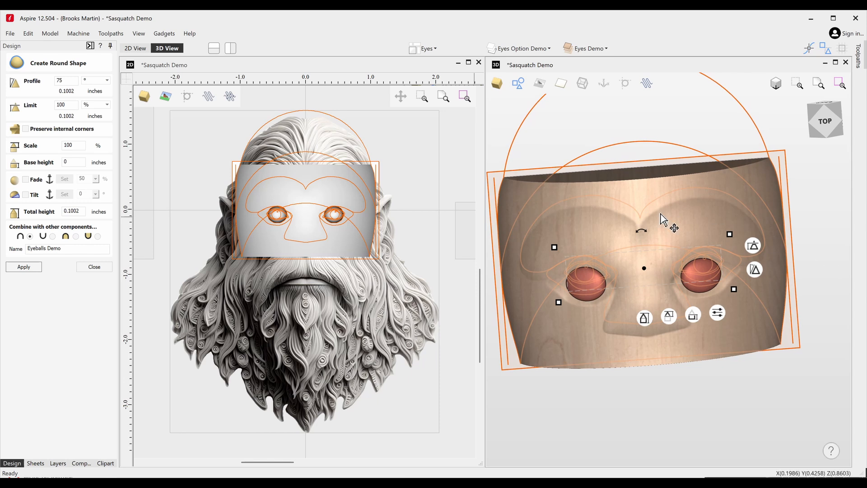
left_click_drag(640, 209, 645, 188)
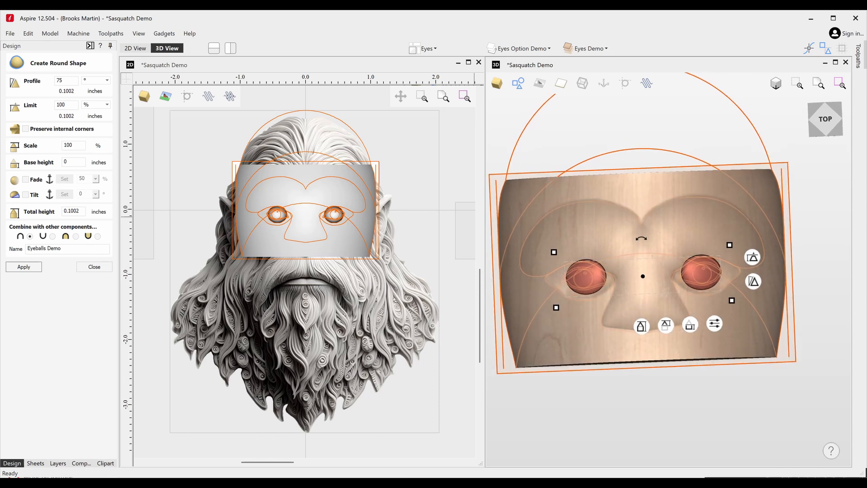
left_click(90, 267)
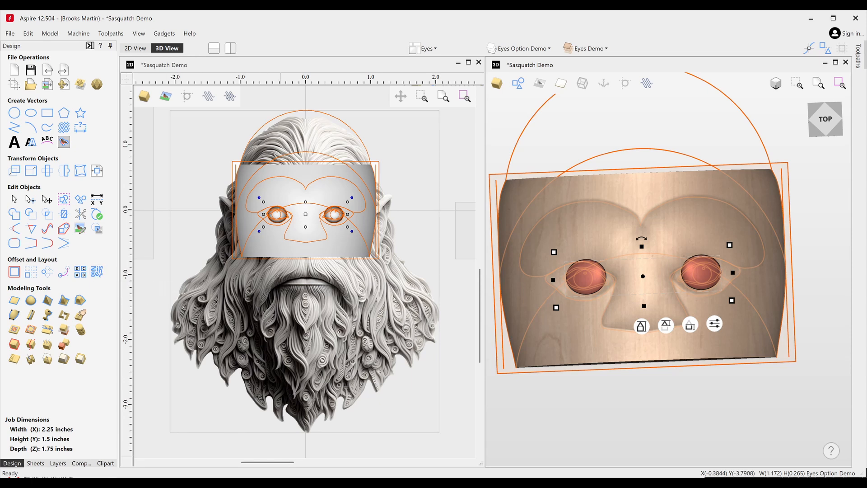
Step: Hide the Face Foundation Demo component and create a new component by offsetting the visible eyeballs 0.01875 inches
left_click(81, 463)
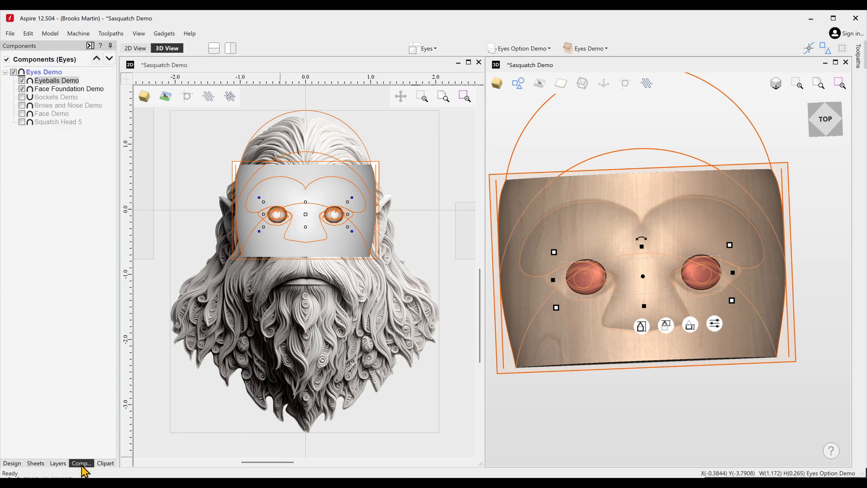
left_click(22, 90)
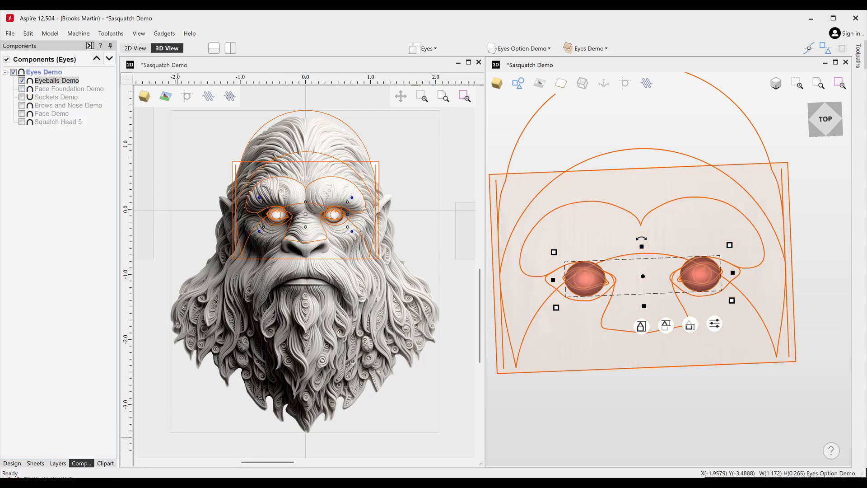
left_click(12, 464)
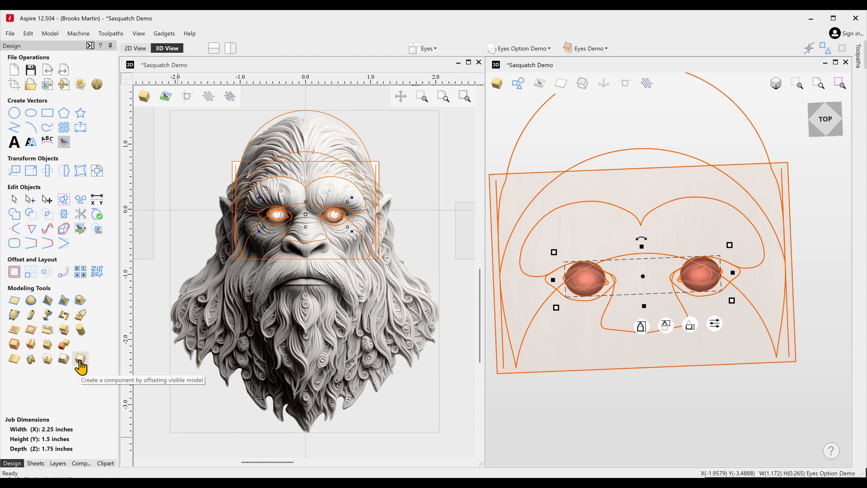
left_click(80, 360)
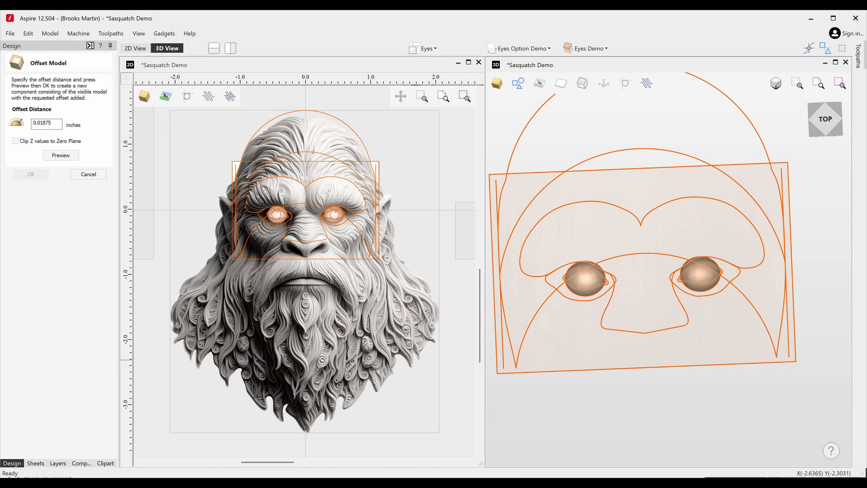
left_click(56, 155)
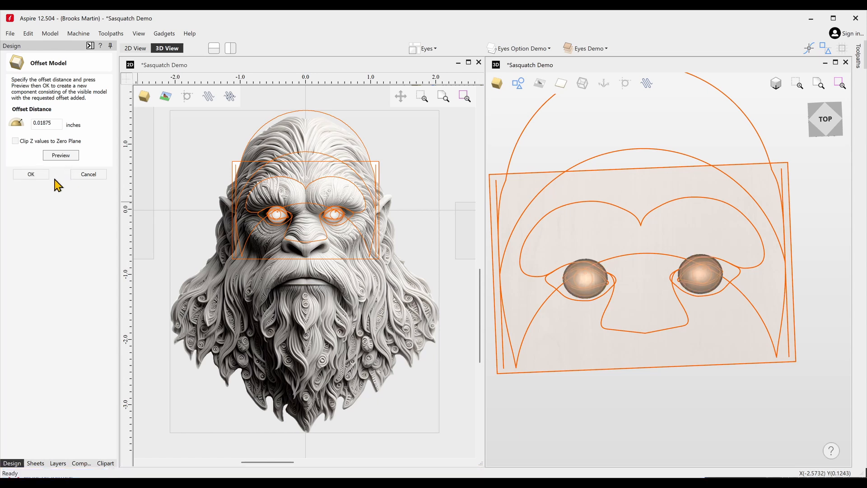
left_click(32, 176)
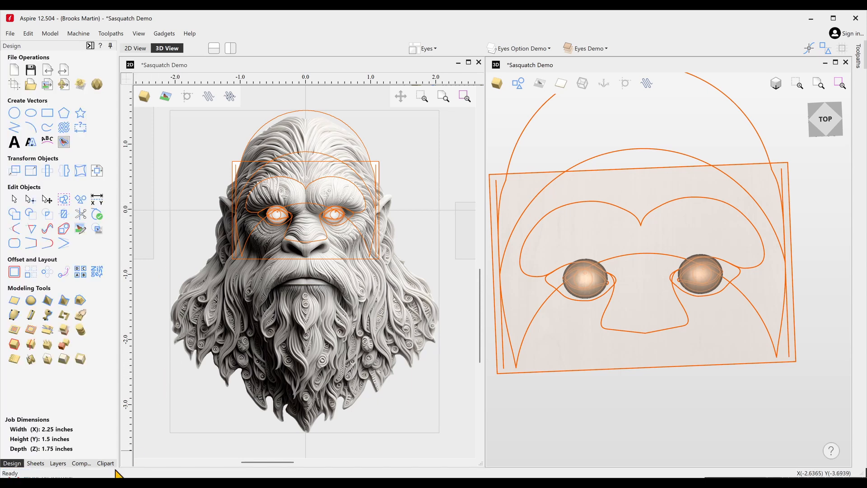
Step: Hide the Eyeballs Demo component so only the offset model is shown from above
left_click(81, 463)
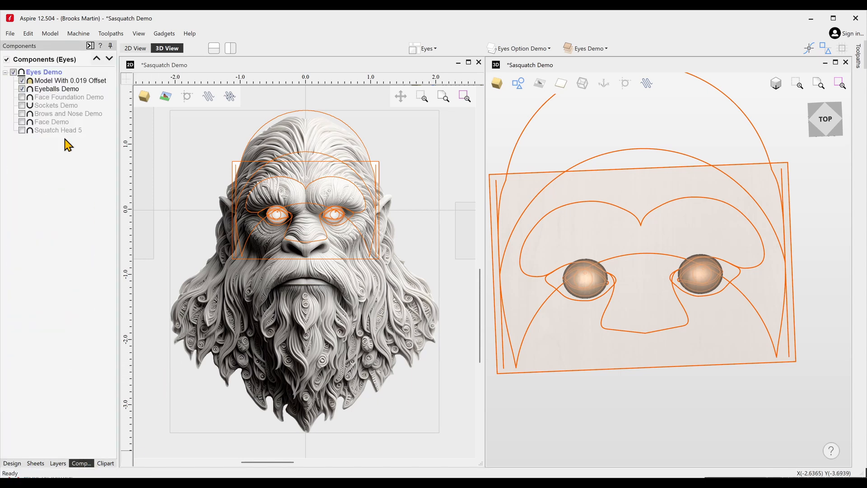
left_click(22, 90)
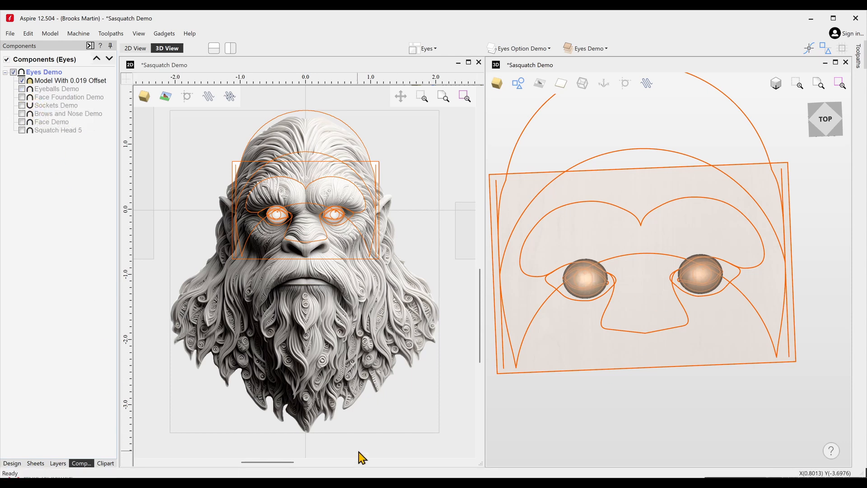
left_click(823, 121)
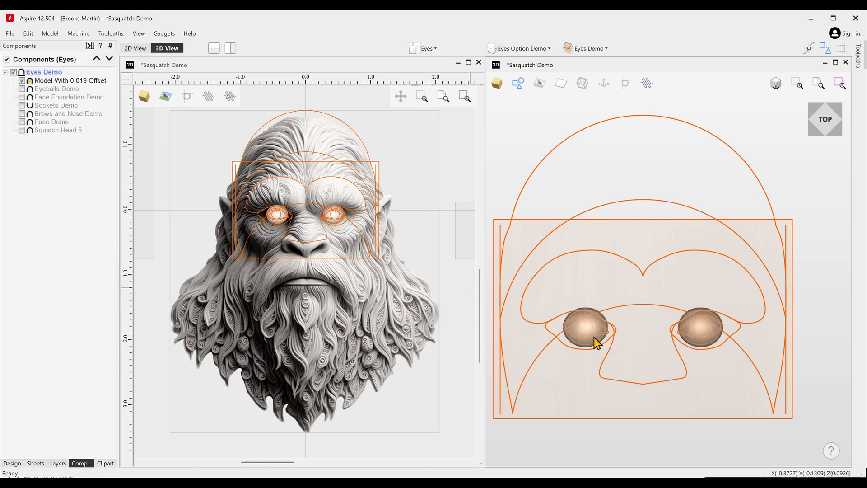
Step: Select both eye-opening vectors and the offset component, and clear the component's material inside those outlines to form eyelids
scroll(596, 335, "up", 3)
scroll(596, 335, "up", 2)
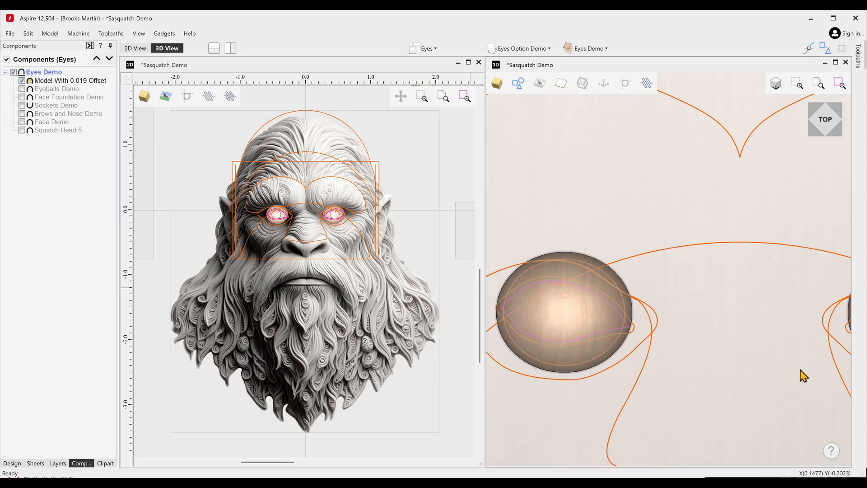
middle_click_drag(800, 370, 727, 373)
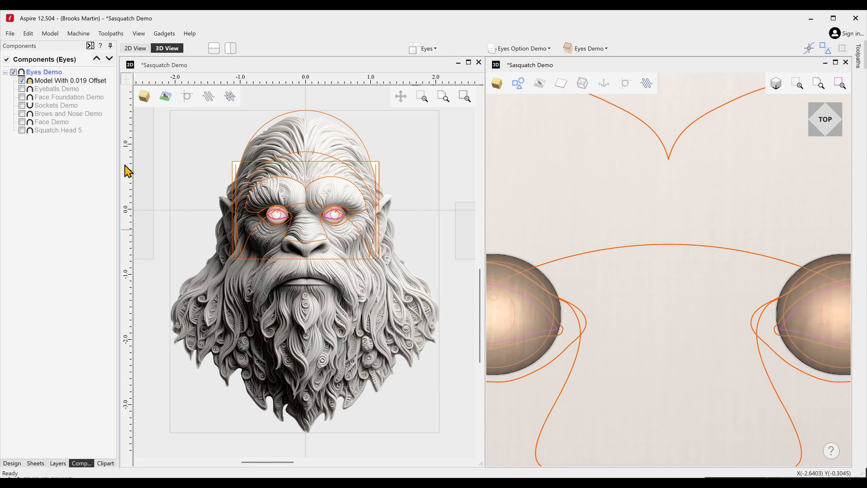
left_click(82, 83)
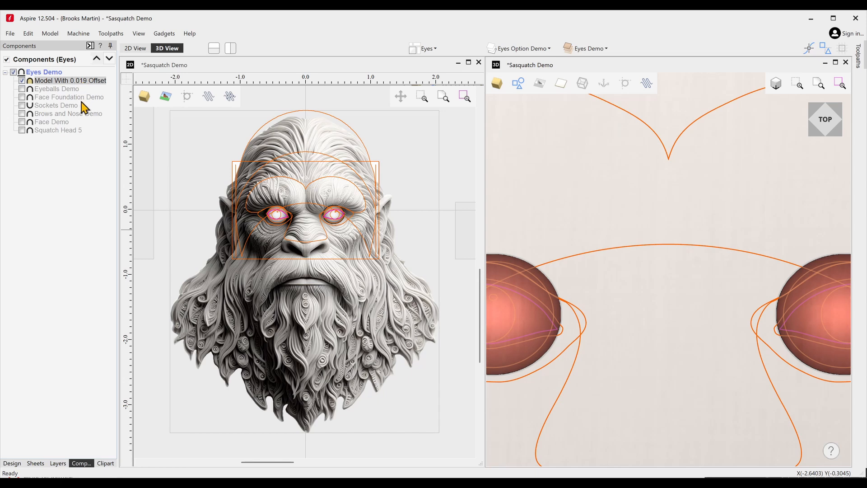
left_click(12, 464)
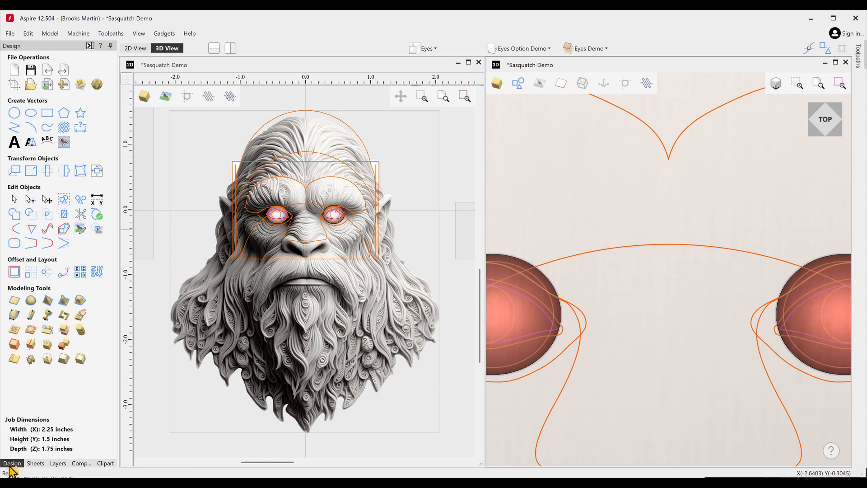
left_click(13, 333)
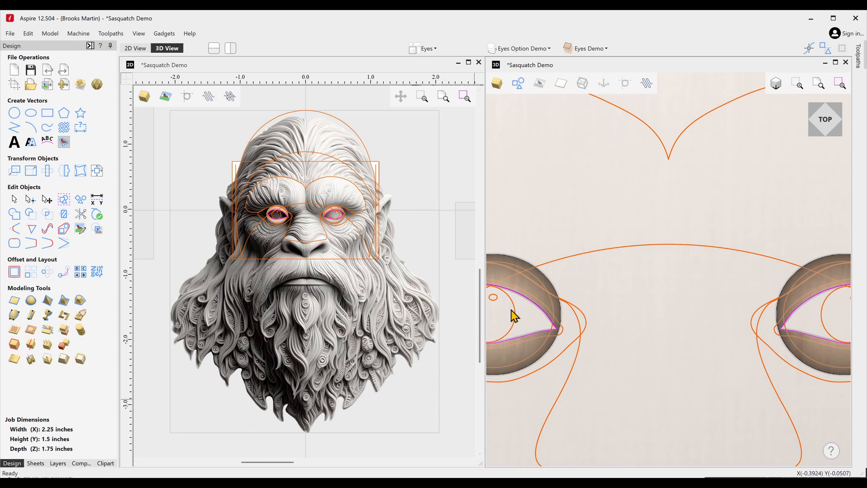
Step: Show the Eyeballs Demo component again beneath the eyelids and inspect both eyes from a tilted angle
scroll(629, 387, "down", 3)
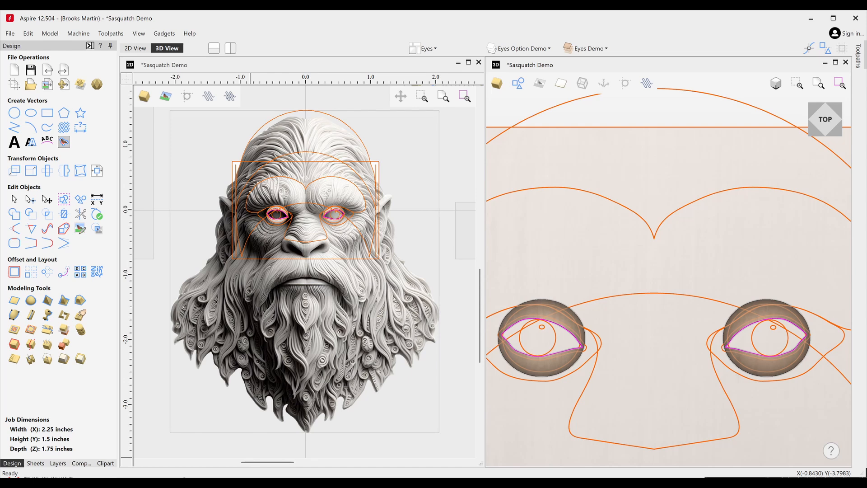
left_click(81, 463)
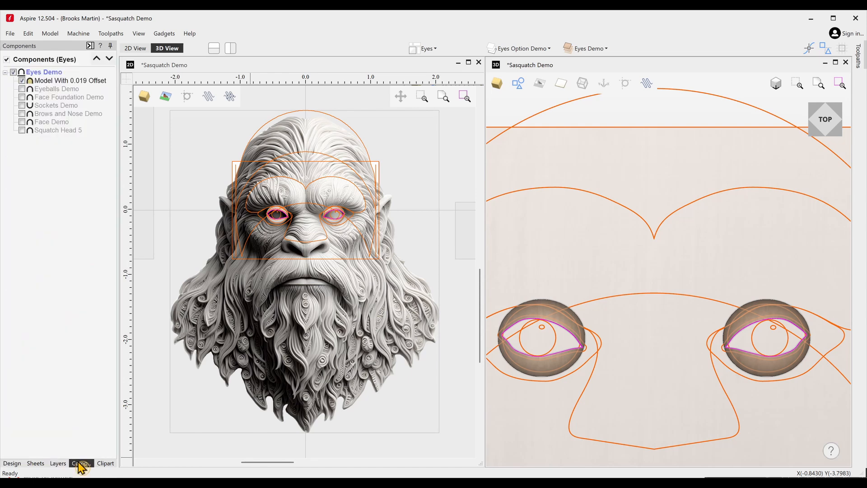
left_click(22, 89)
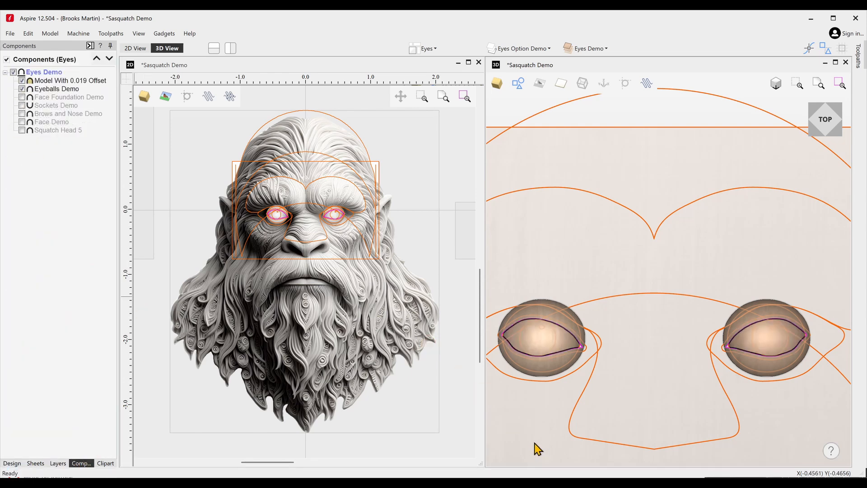
left_click_drag(679, 350, 728, 381)
left_click_drag(793, 437, 731, 384)
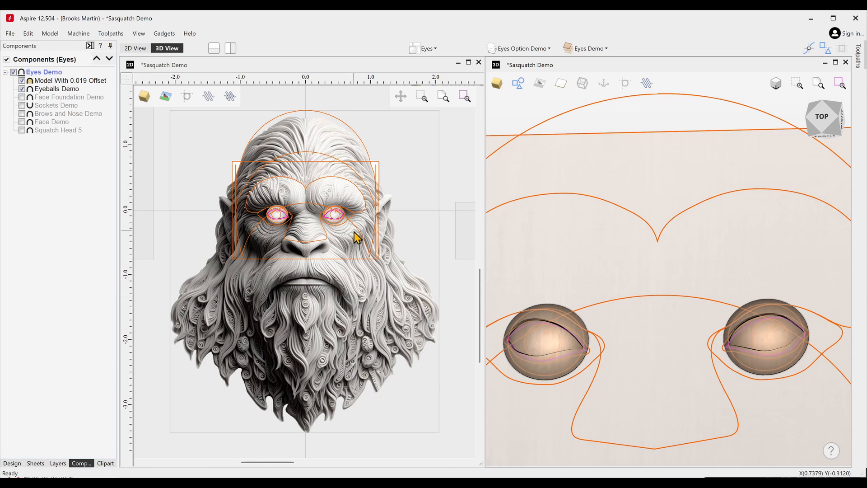
Step: Add the larger outlines around both eye openings to the selection and start a round shape from them named Eyelashs Demo
scroll(345, 226, "up", 4)
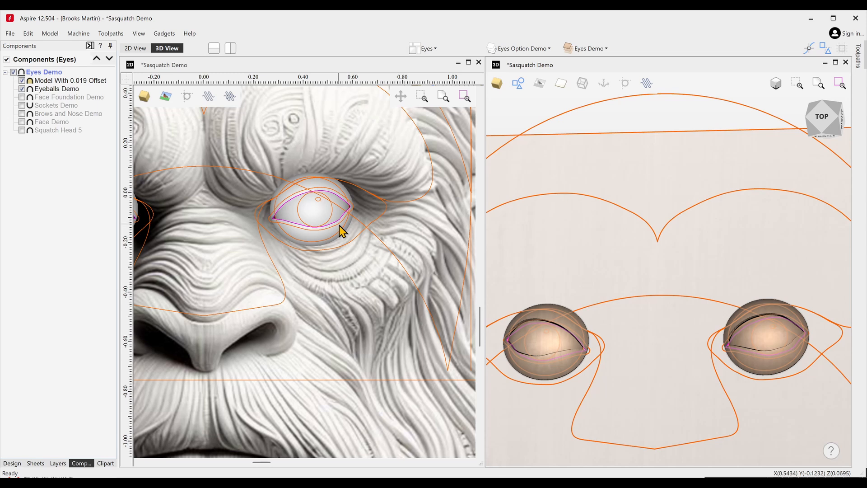
left_click(340, 226)
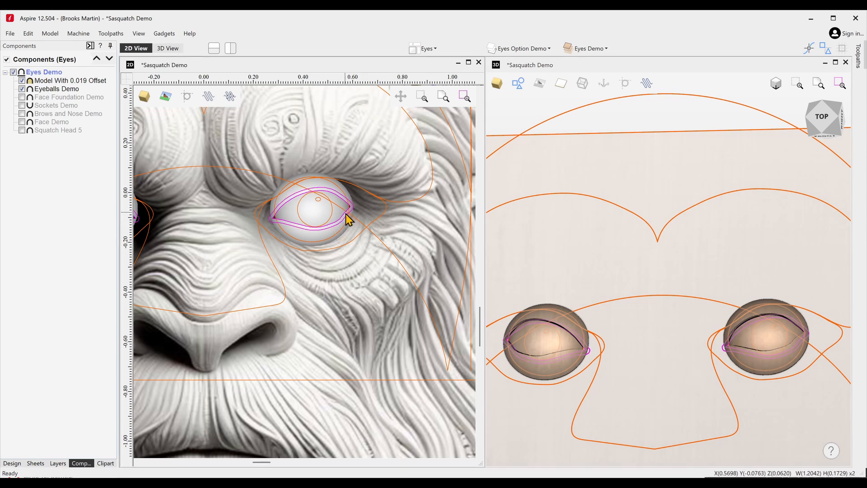
middle_click_drag(186, 271, 289, 264)
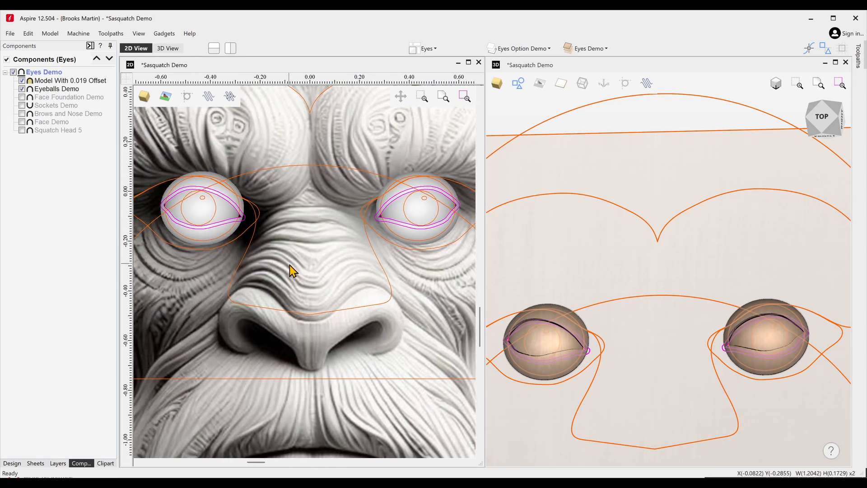
left_click(13, 463)
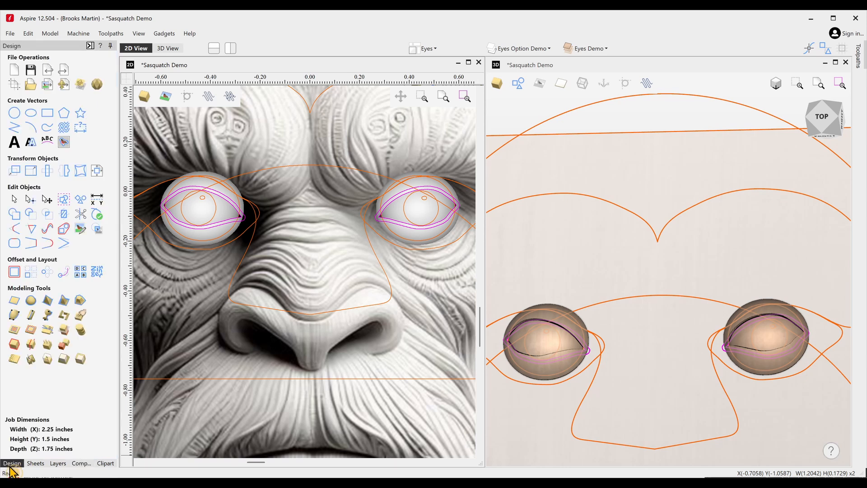
left_click(30, 300)
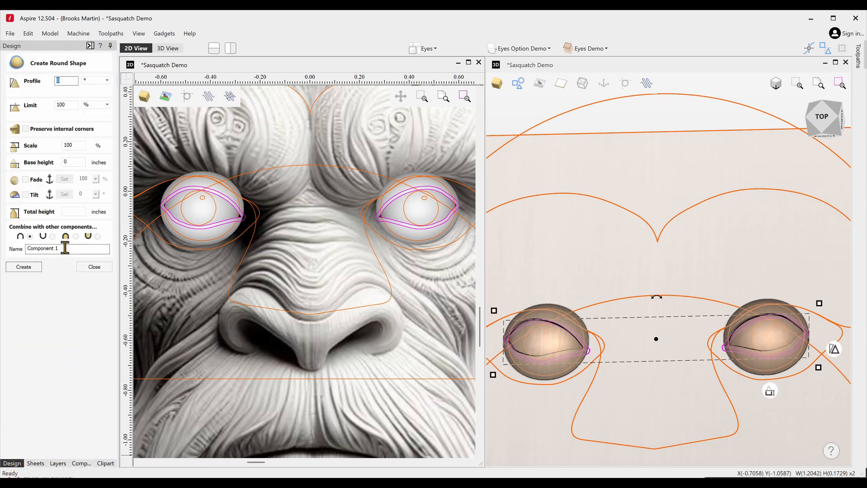
left_click_drag(64, 248, 6, 254)
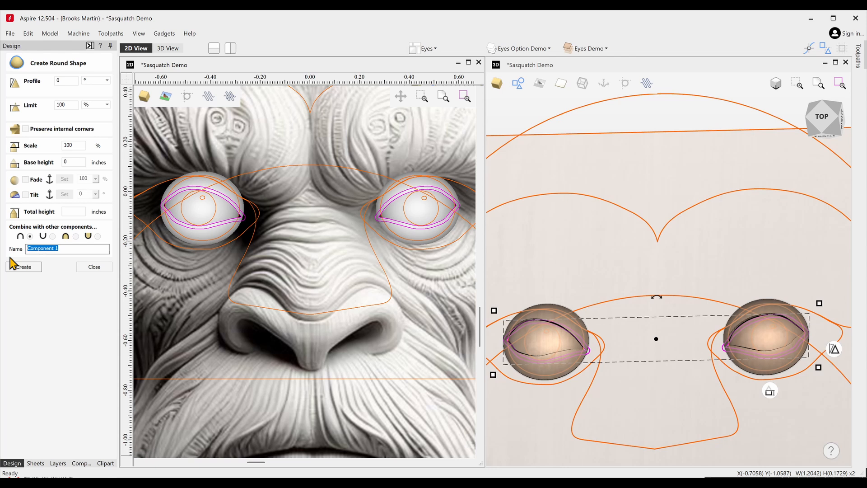
type("Eyelashs Demo")
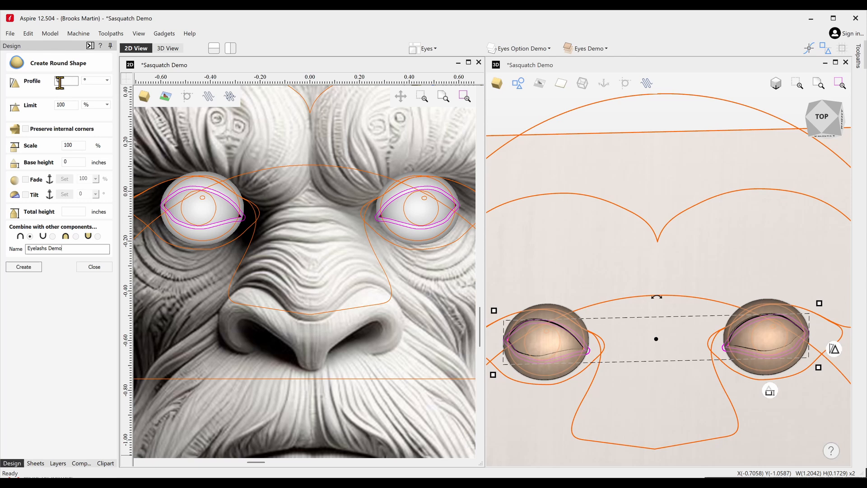
Step: Create the round shape around both eye openings with a profile angle of 57 degrees and apply it
left_click(55, 81)
key("Return")
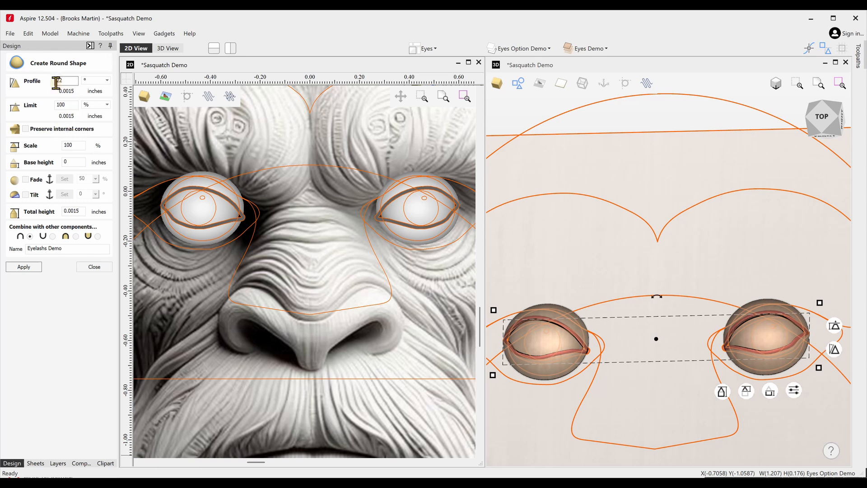
left_click_drag(56, 83, 68, 81)
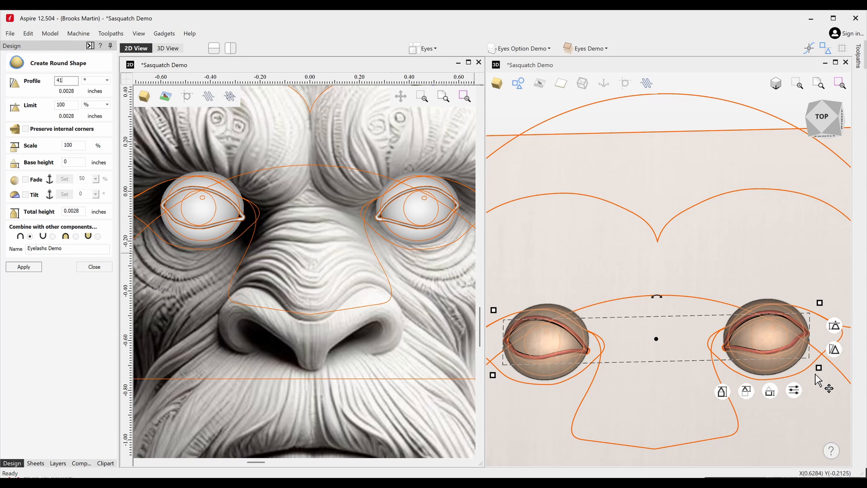
left_click_drag(823, 399, 795, 397)
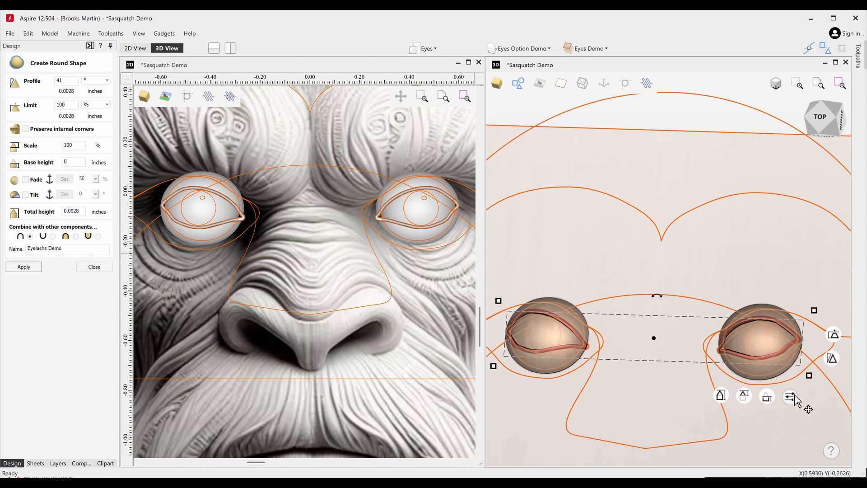
double_click(66, 82)
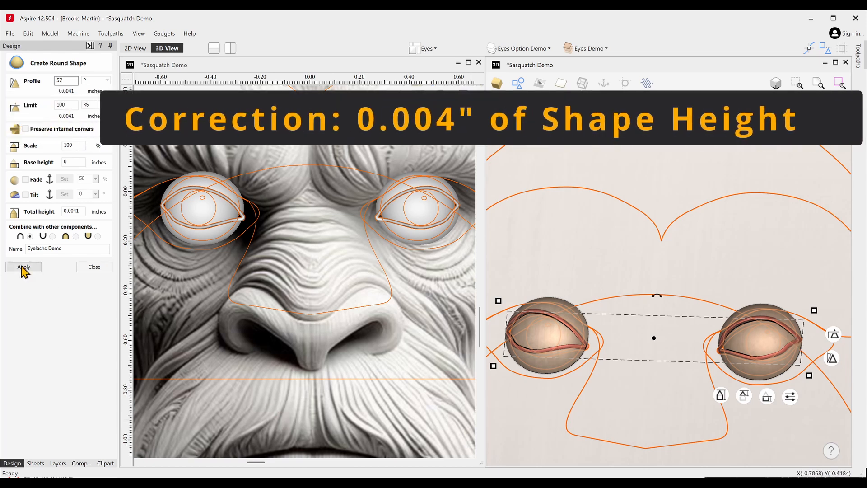
left_click(102, 270)
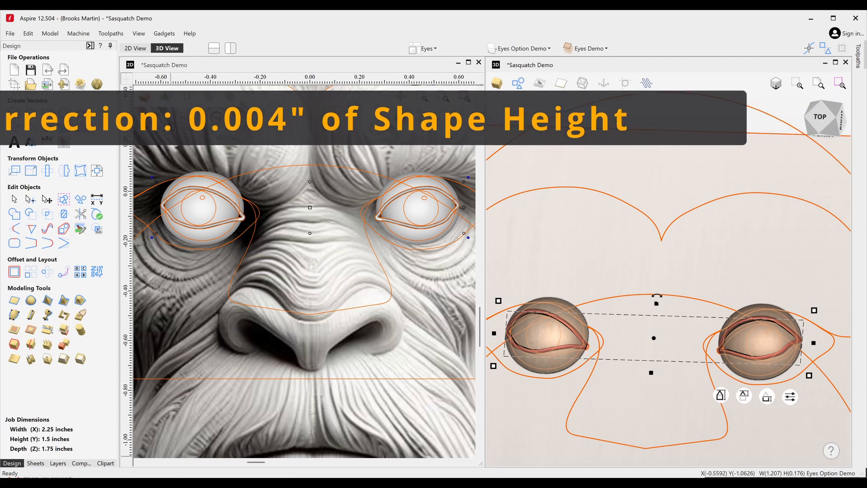
Step: Check the lash ridges against the temporarily shown Face Foundation Demo component, hide it again and view the eyes at an angle
left_click(81, 463)
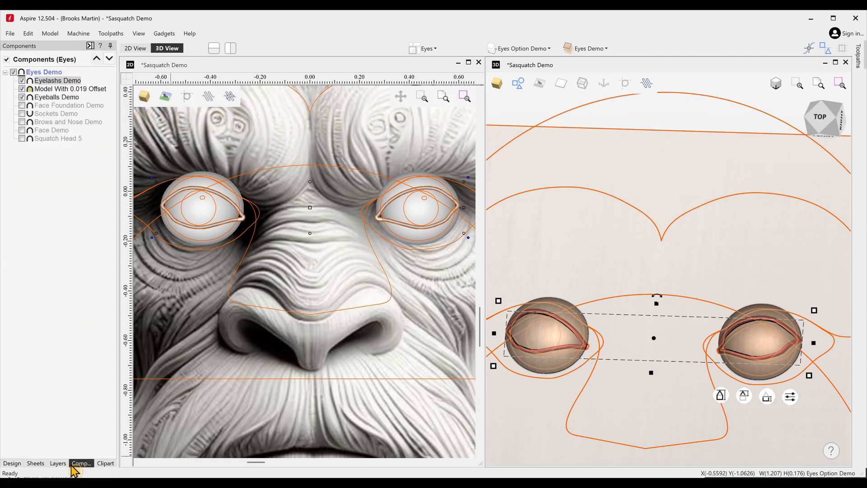
left_click(22, 105)
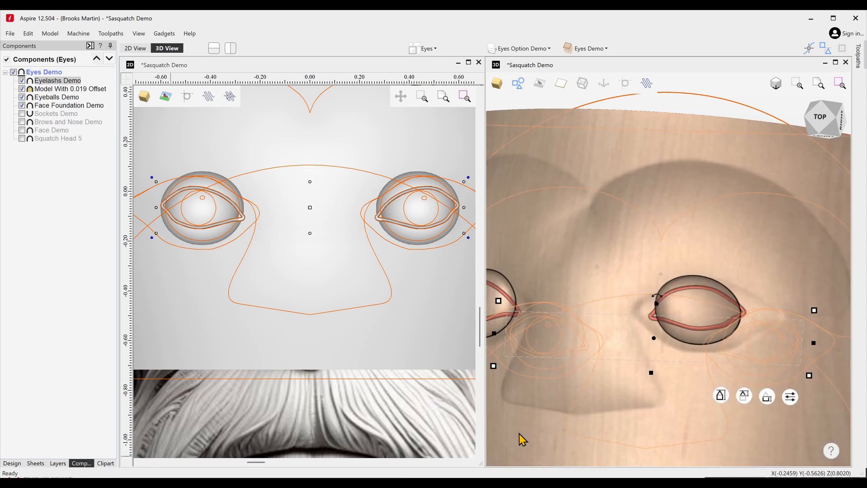
mouse_move(759, 395)
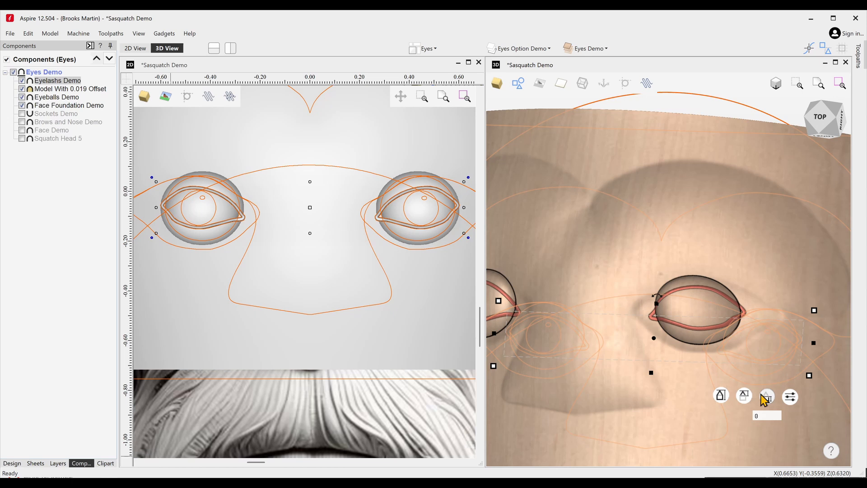
left_click(22, 105)
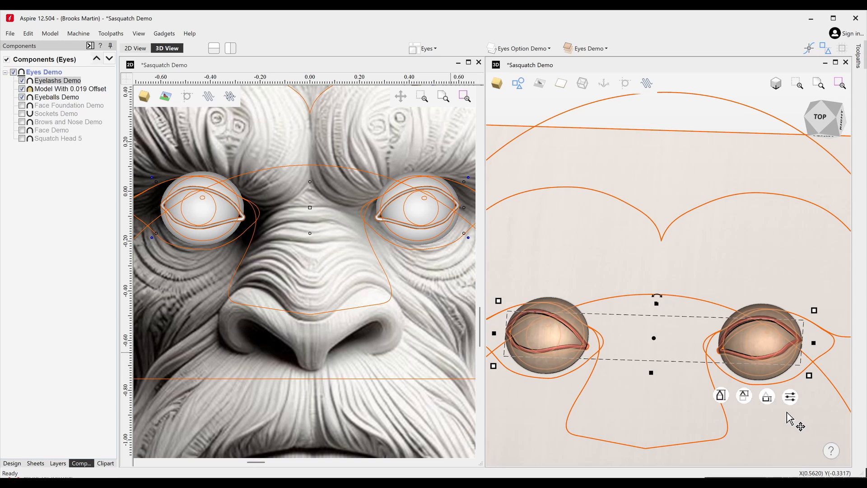
left_click_drag(796, 400, 845, 447)
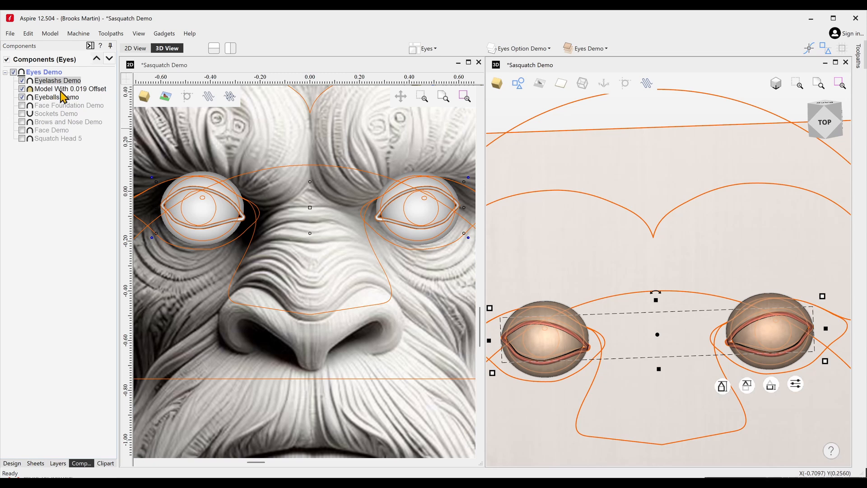
Step: Create a single component from the visible model and hide the Eyelashs Demo, Model With 0.019 Offset and original Eyeballs Demo components
left_click(13, 465)
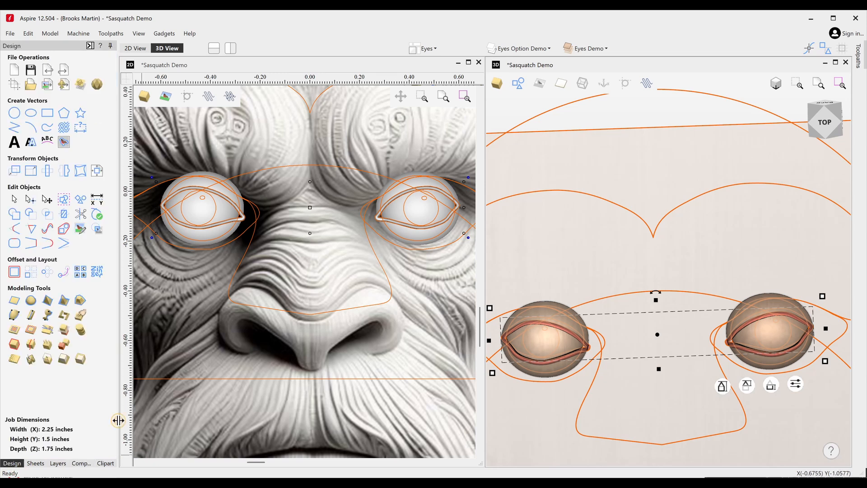
left_click(64, 350)
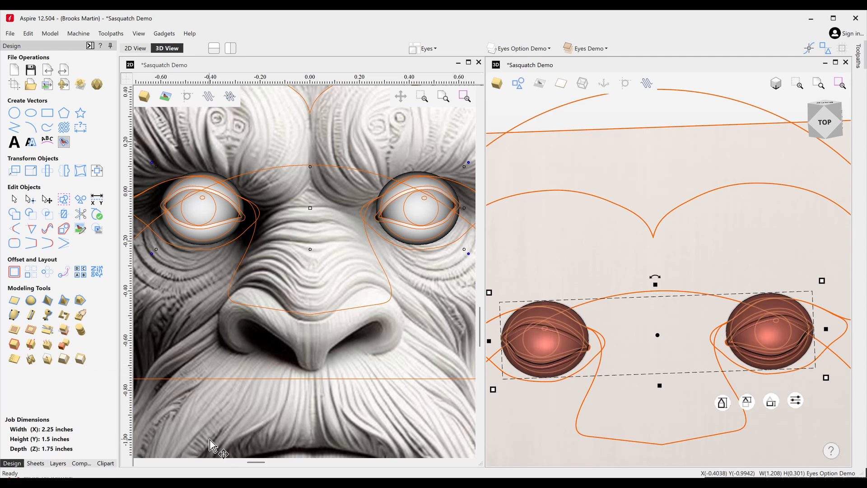
left_click(81, 464)
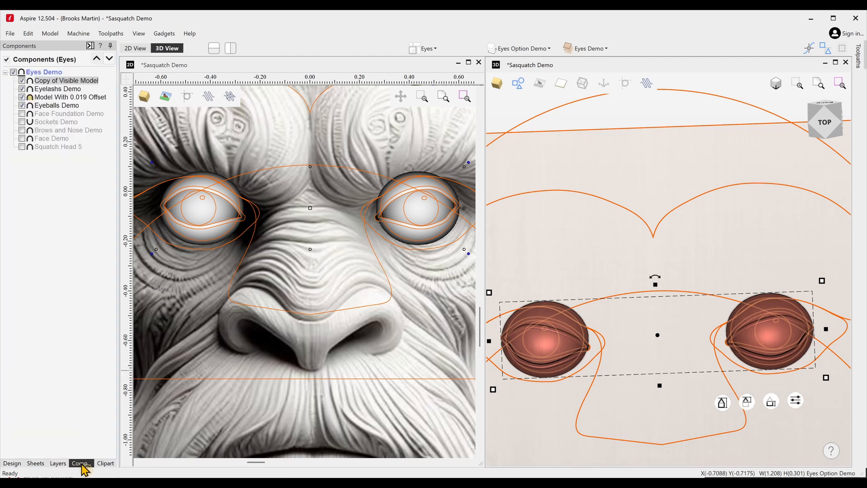
left_click(22, 90)
left_click(22, 98)
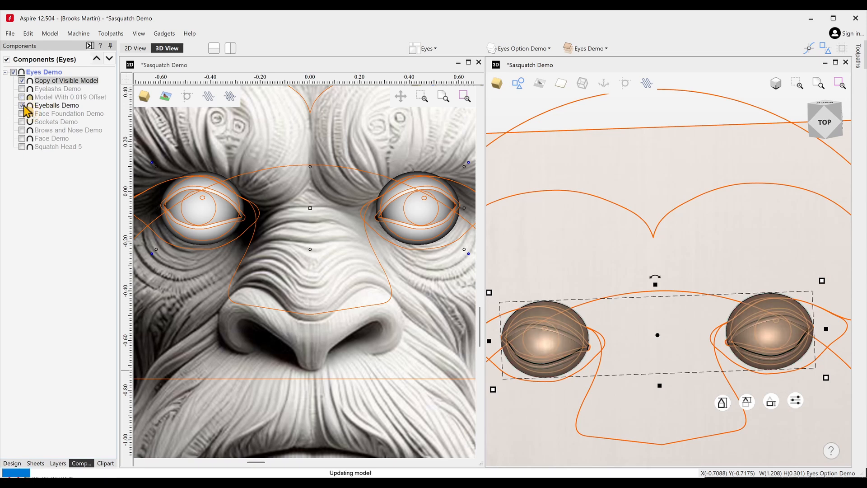
left_click(22, 106)
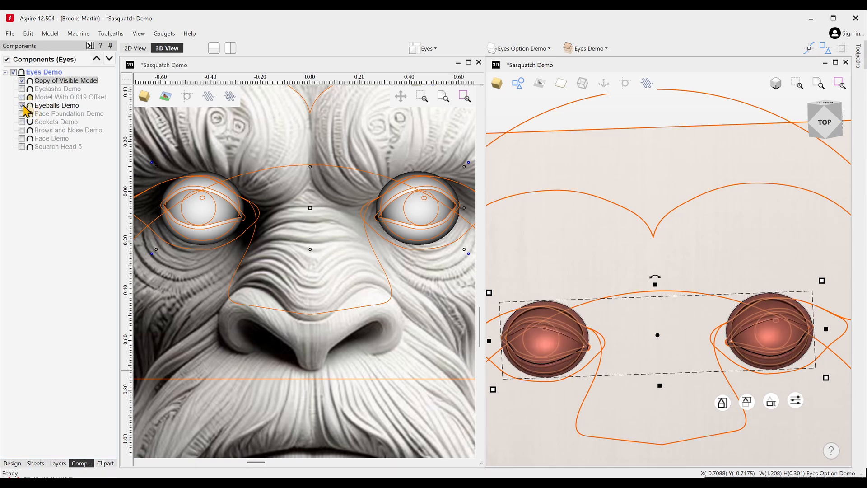
Step: Rename the Copy of Visible Model component to Eyeballs Demo
right_click(61, 81)
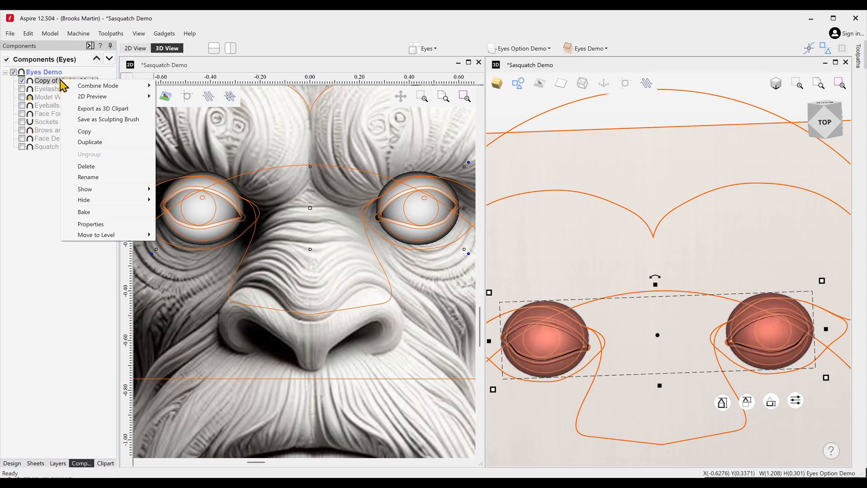
left_click(110, 183)
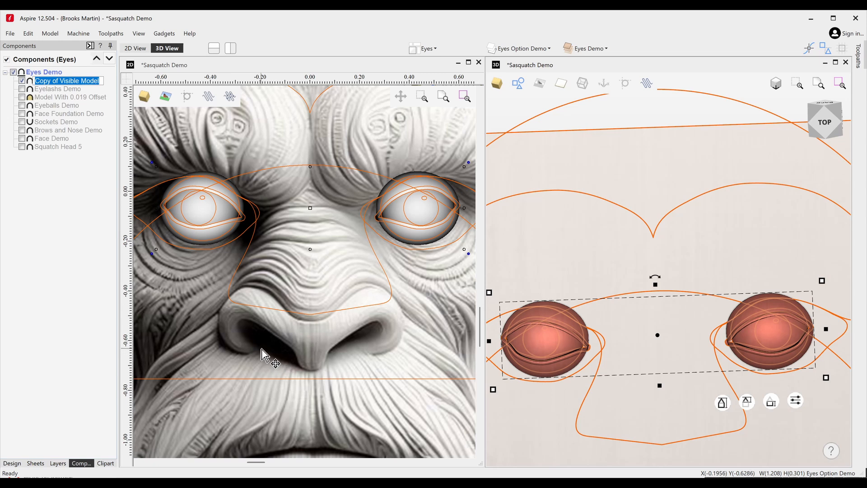
type("Eyeballs")
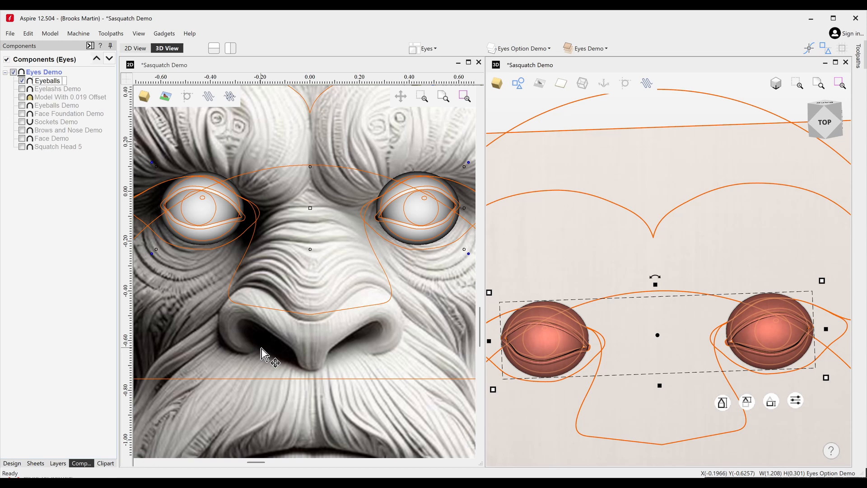
type("Demo")
key("Return")
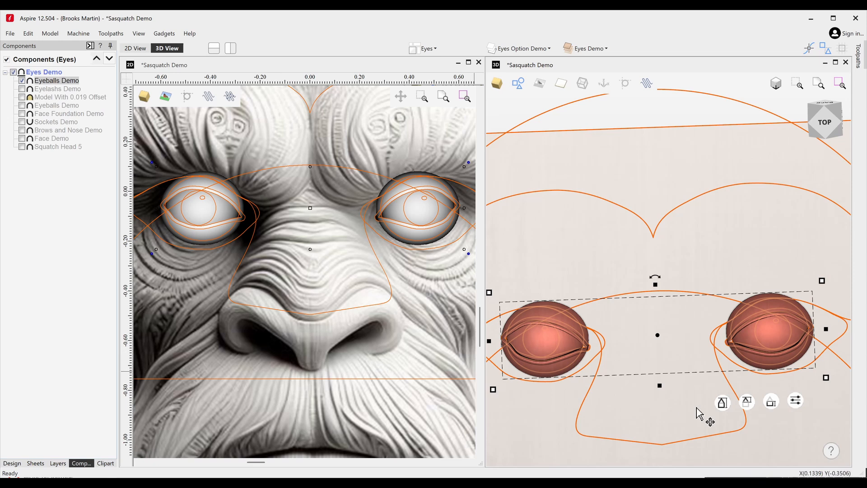
Step: Hide the vectors in the 3D view and inspect the combined eyes from several tilted angles
left_click(518, 83)
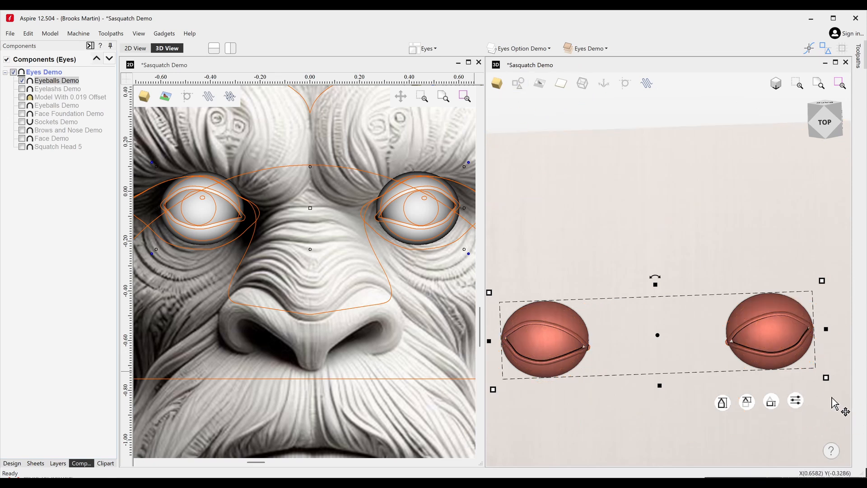
left_click_drag(834, 392, 765, 346)
left_click_drag(688, 335, 803, 409)
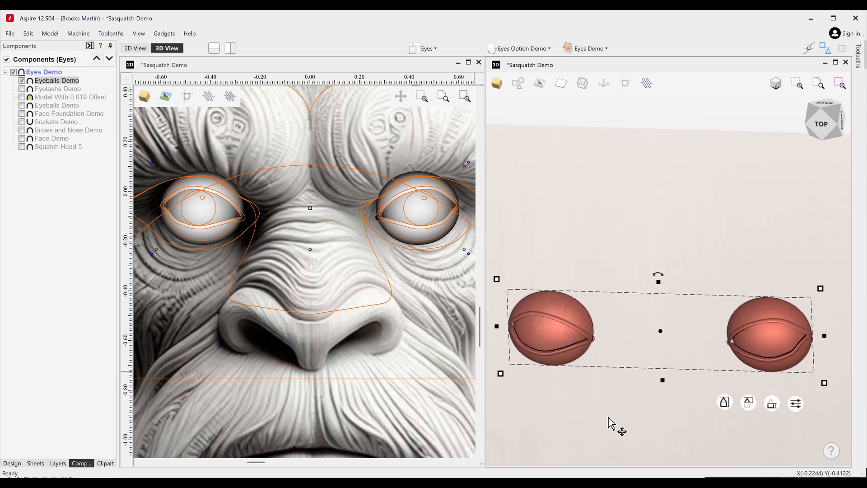
left_click_drag(608, 423, 647, 343)
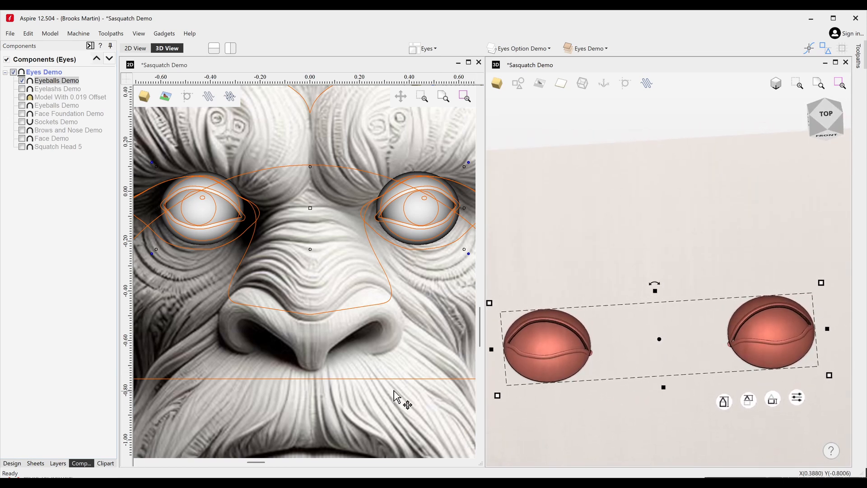
Step: Start sculpting the combined Eyeballs Demo component with the Smooth tool at diameter 87, strength 33 and smoothness 70
left_click(18, 464)
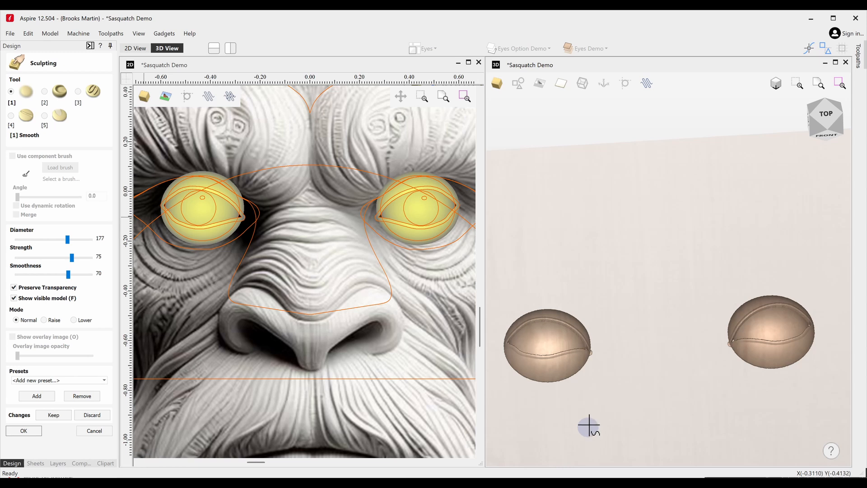
left_click(139, 33)
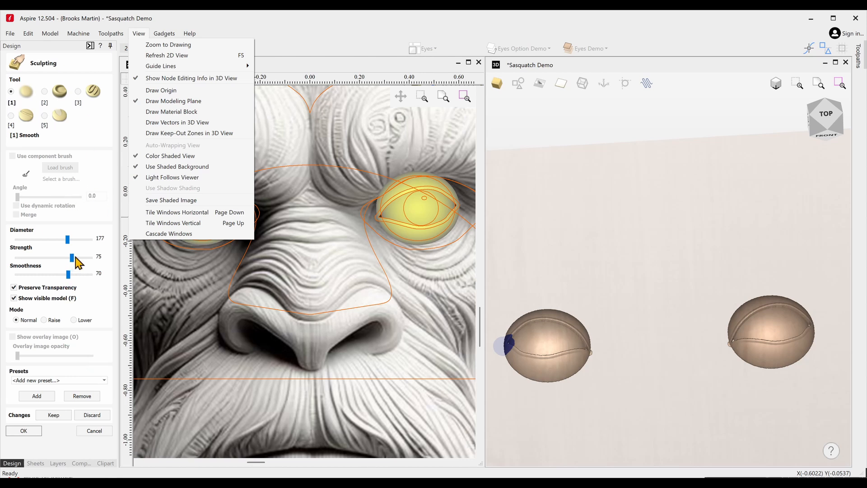
left_click_drag(72, 261, 68, 263)
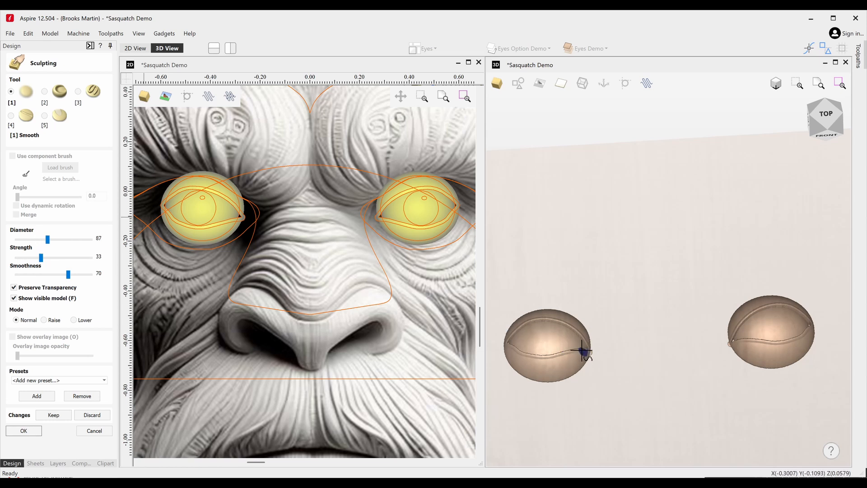
left_click_drag(619, 252, 611, 315)
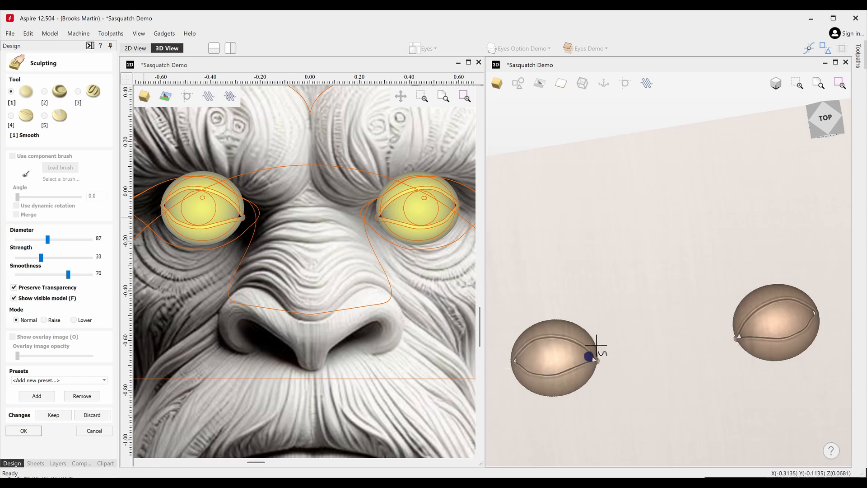
Step: Smooth the inner half of the upper and lower lash ridges on the positive-X eye
scroll(750, 311, "up", 5)
scroll(770, 321, "up", 2)
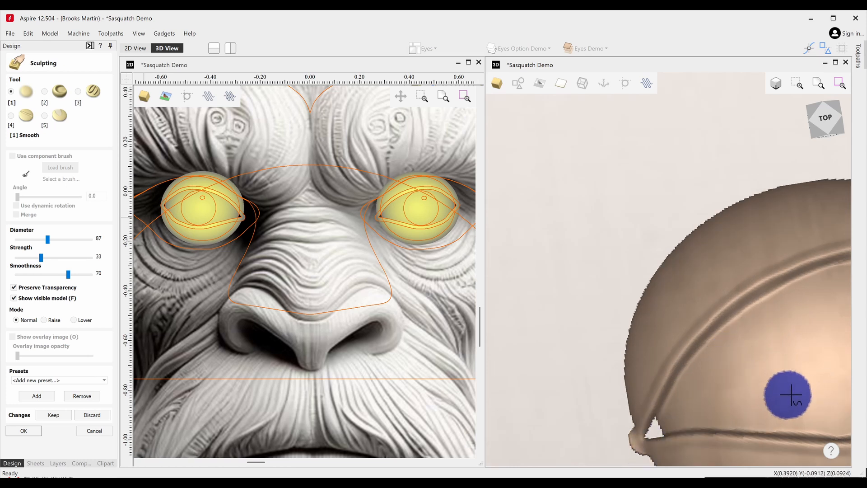
mouse_move(802, 385)
middle_mouse_down()
mouse_move(743, 395)
mouse_move(594, 392)
mouse_move(681, 372)
middle_mouse_up()
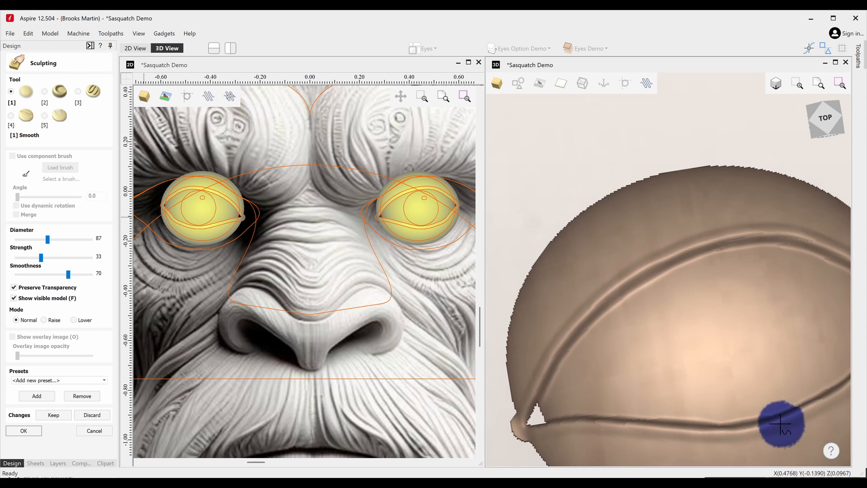
mouse_move(759, 422)
left_mouse_down()
mouse_move(790, 410)
mouse_move(695, 416)
mouse_move(680, 430)
mouse_move(590, 422)
mouse_move(644, 412)
mouse_move(541, 419)
left_mouse_up()
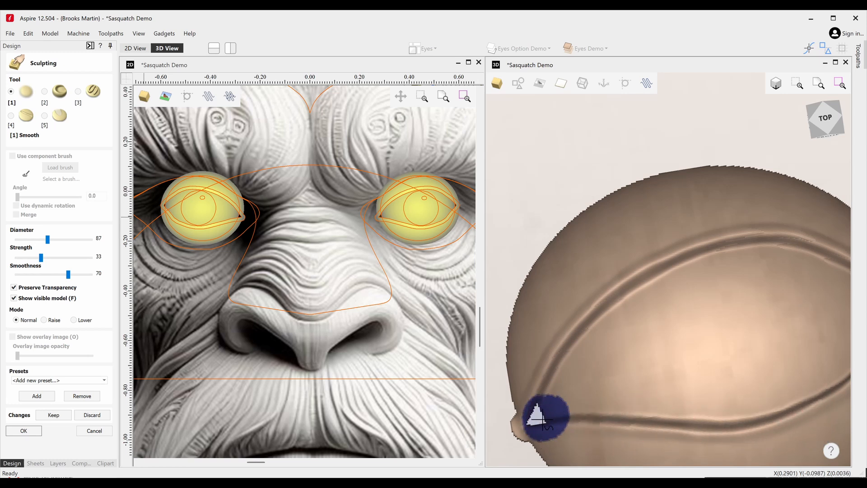
mouse_move(579, 329)
left_mouse_down()
mouse_move(547, 360)
mouse_move(608, 294)
mouse_move(568, 336)
mouse_move(718, 245)
mouse_move(633, 275)
mouse_move(801, 239)
mouse_move(803, 249)
mouse_move(781, 245)
left_mouse_up()
Step: Smooth the outer half of the lash ridges and the outer corner of the positive-X eye
middle_click_drag(801, 355, 631, 365)
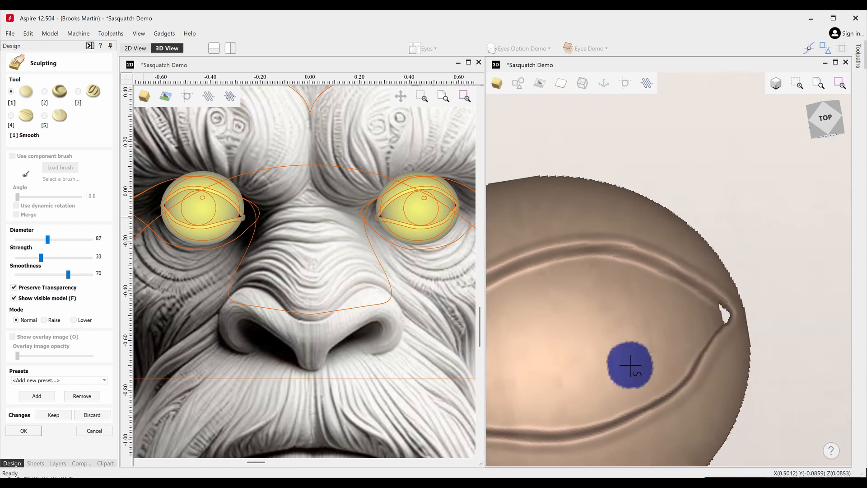
mouse_move(651, 257)
left_mouse_down()
mouse_move(717, 291)
mouse_move(606, 247)
mouse_move(668, 262)
mouse_move(720, 304)
mouse_move(691, 364)
mouse_move(745, 323)
mouse_move(737, 323)
mouse_move(747, 375)
mouse_move(740, 402)
left_mouse_up()
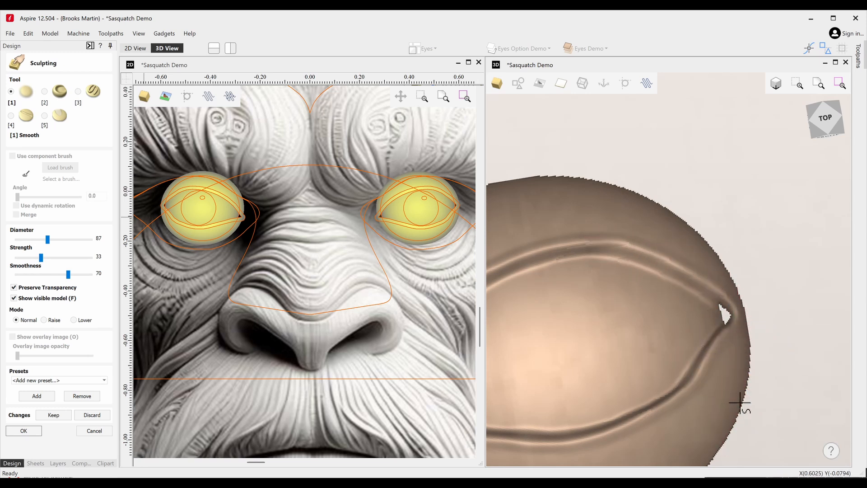
mouse_move(731, 262)
left_mouse_down()
mouse_move(660, 203)
mouse_move(550, 175)
mouse_move(511, 186)
mouse_move(639, 204)
mouse_move(747, 293)
mouse_move(743, 402)
mouse_move(722, 446)
mouse_move(664, 361)
left_mouse_up()
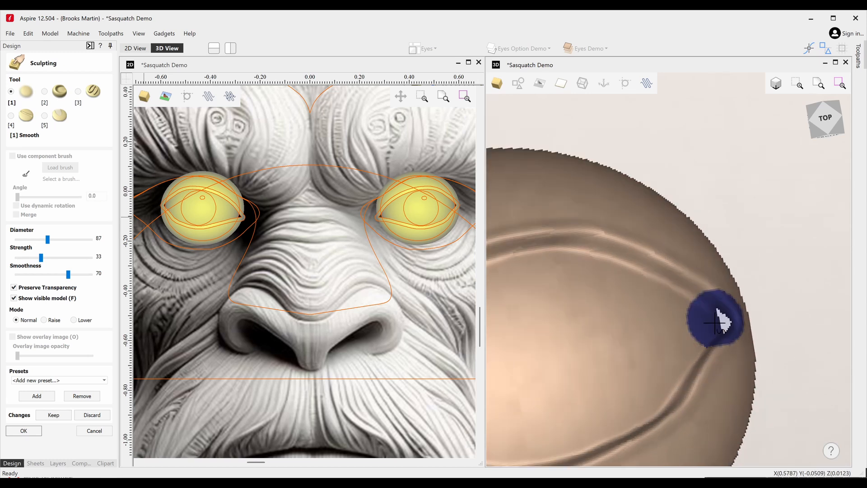
left_click_drag(719, 311, 720, 332)
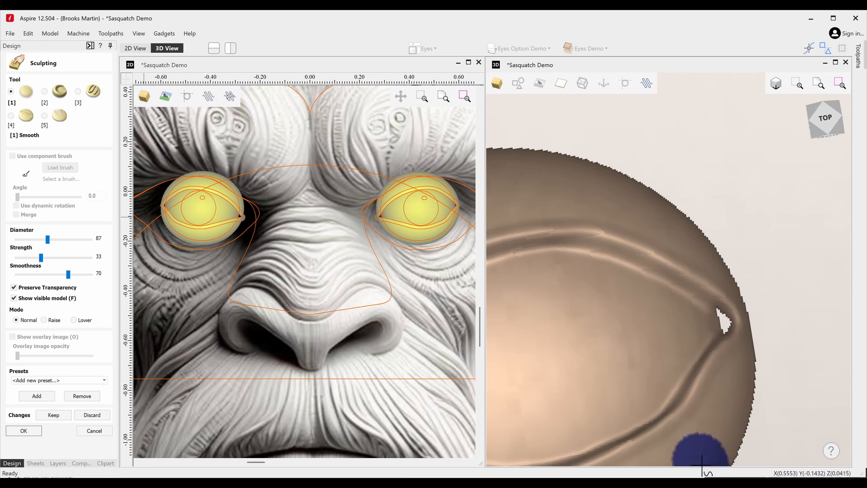
mouse_move(702, 461)
left_mouse_down()
mouse_move(697, 449)
mouse_move(658, 443)
mouse_move(768, 408)
mouse_move(651, 413)
left_mouse_up()
Step: Smooth the inner corner of the positive-X eye around the tear duct
scroll(741, 344, "up", 5)
mouse_move(538, 413)
middle_mouse_down()
mouse_move(678, 324)
mouse_move(795, 396)
middle_mouse_up()
mouse_move(549, 275)
left_mouse_down()
mouse_move(542, 284)
mouse_move(551, 281)
left_mouse_up()
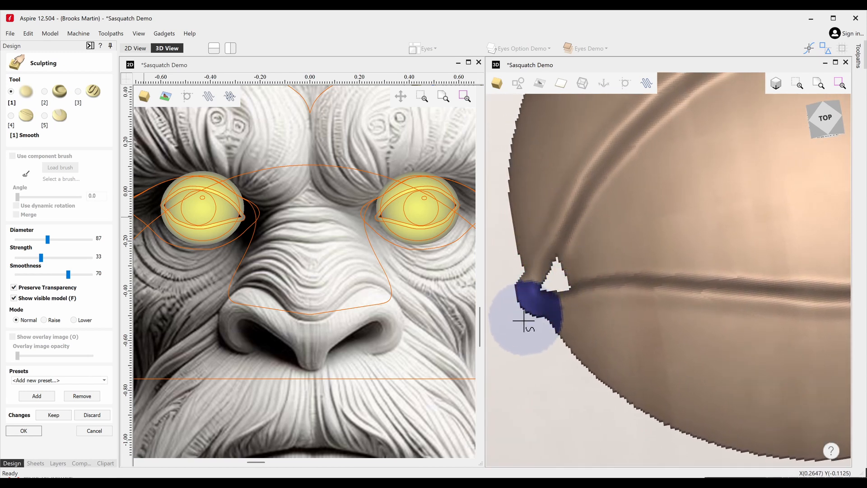
mouse_move(524, 322)
left_mouse_down()
mouse_move(532, 276)
mouse_move(520, 303)
left_mouse_up()
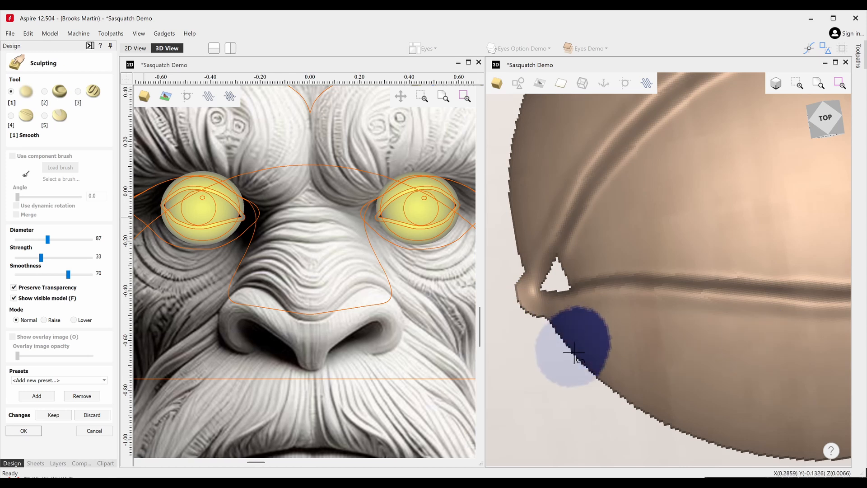
Step: Smooth the lash ridges and both corners of the negative-X eye and accept the sculpting changes
scroll(551, 368, "down", 10)
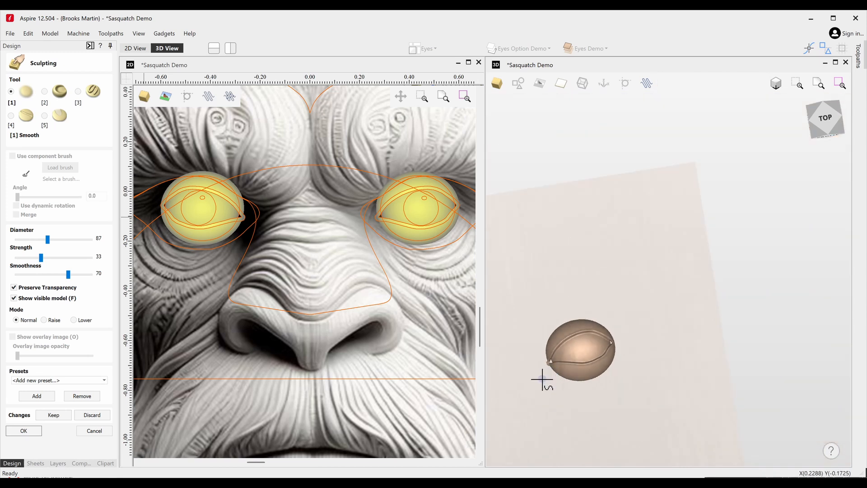
middle_click_drag(542, 379, 734, 364)
scroll(597, 369, "up", 8)
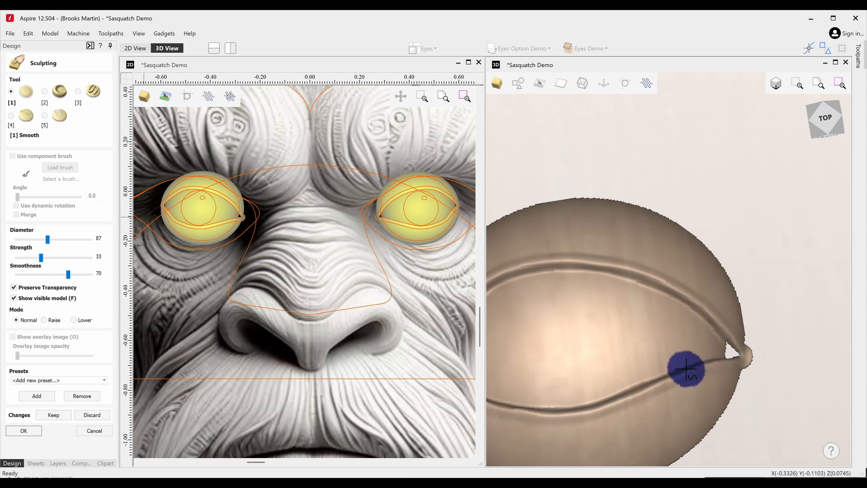
scroll(684, 366, "up", 2)
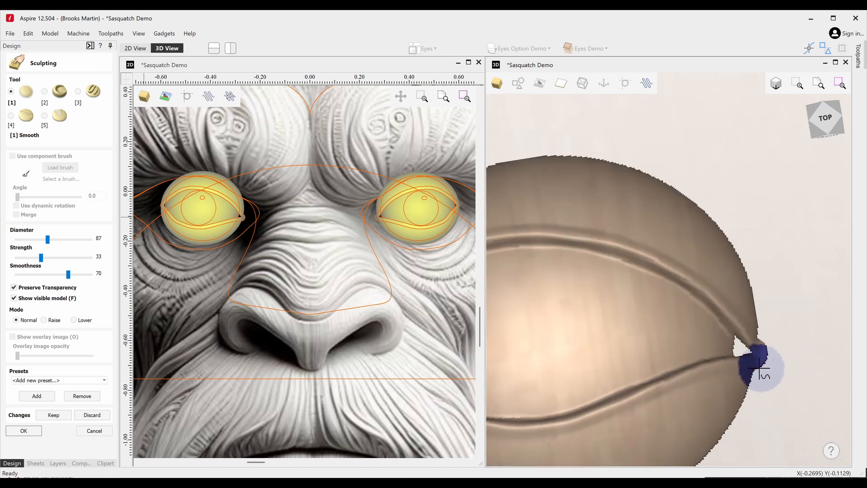
mouse_move(703, 376)
left_mouse_down()
mouse_move(643, 440)
mouse_move(687, 394)
mouse_move(609, 422)
mouse_move(761, 368)
mouse_move(549, 418)
mouse_move(501, 418)
mouse_move(600, 410)
mouse_move(774, 361)
mouse_move(741, 358)
mouse_move(548, 426)
mouse_move(755, 363)
mouse_move(774, 368)
mouse_move(666, 376)
mouse_move(656, 385)
mouse_move(757, 338)
mouse_move(754, 349)
mouse_move(678, 271)
mouse_move(623, 232)
mouse_move(642, 260)
mouse_move(575, 234)
mouse_move(509, 237)
left_mouse_up()
middle_click_drag(530, 330, 706, 323)
mouse_move(655, 242)
left_mouse_down()
mouse_move(596, 268)
mouse_move(536, 321)
mouse_move(560, 300)
mouse_move(538, 329)
mouse_move(568, 369)
mouse_move(633, 407)
mouse_move(682, 413)
left_mouse_up()
mouse_move(583, 392)
left_mouse_down()
mouse_move(696, 414)
mouse_move(764, 406)
mouse_move(639, 410)
mouse_move(590, 392)
mouse_move(746, 414)
left_mouse_up()
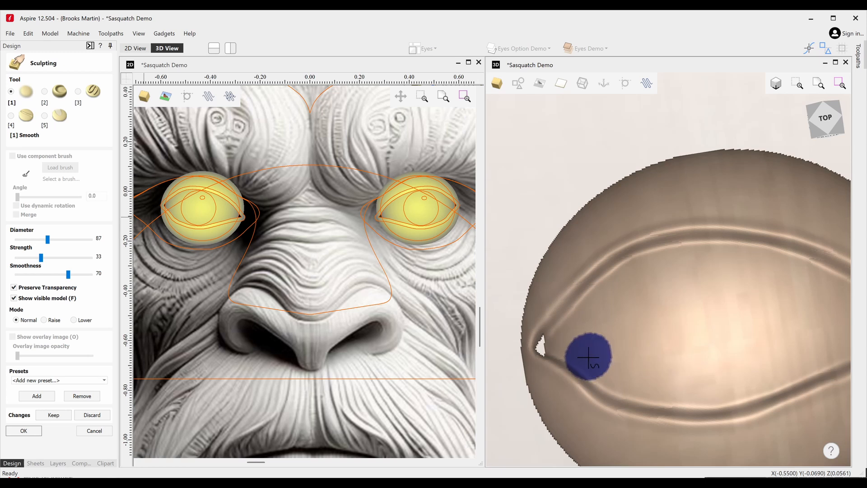
left_click(24, 431)
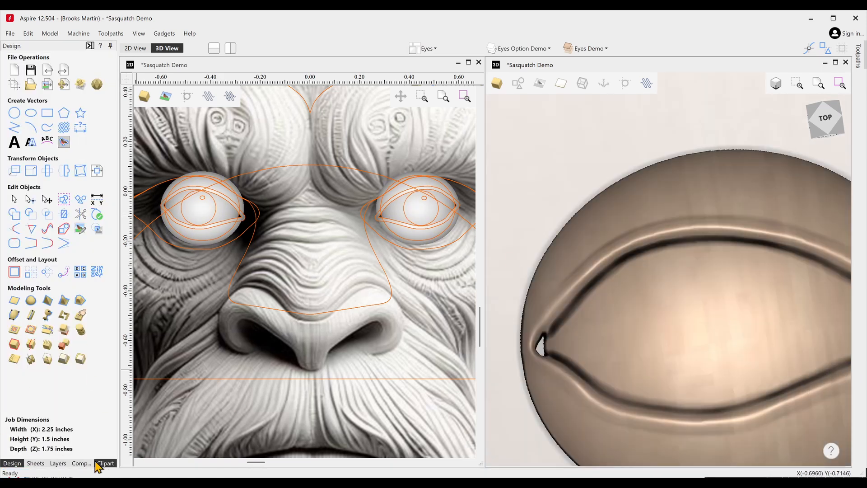
Step: Show the Face Foundation Demo component with the smoothed eyes and view the combined model from the top
left_click(81, 462)
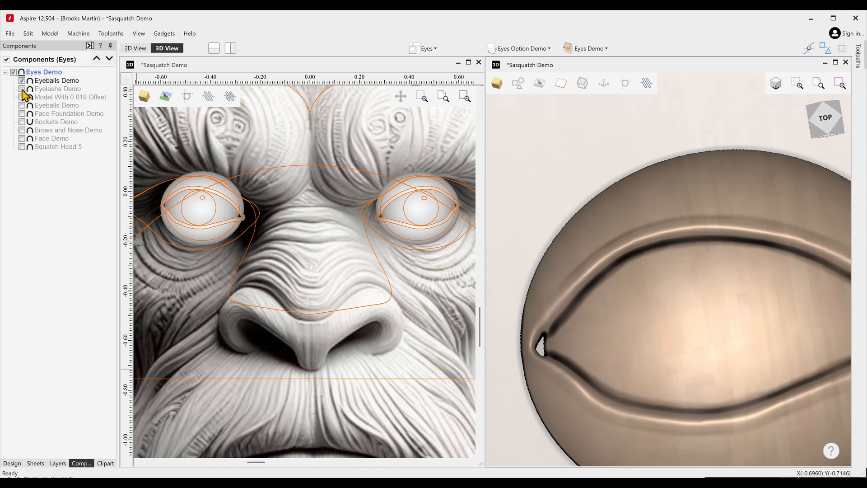
mouse_move(26, 102)
left_click(21, 113)
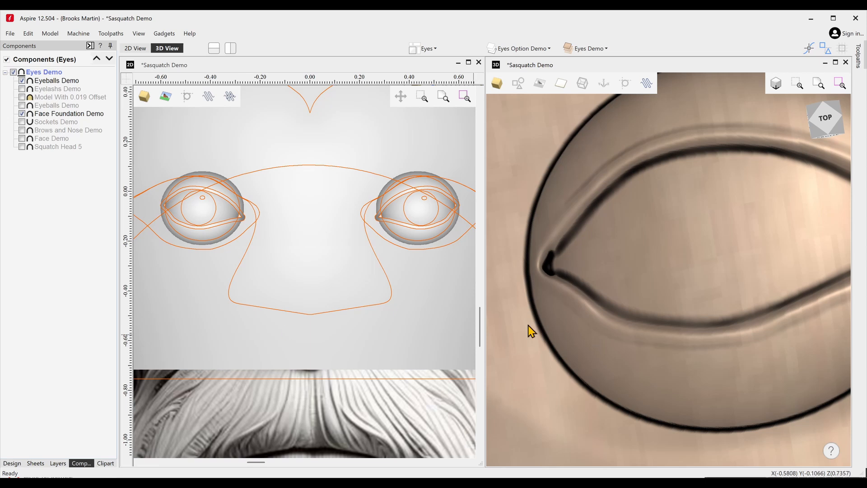
scroll(500, 328, "down", 2)
scroll(502, 329, "down", 3)
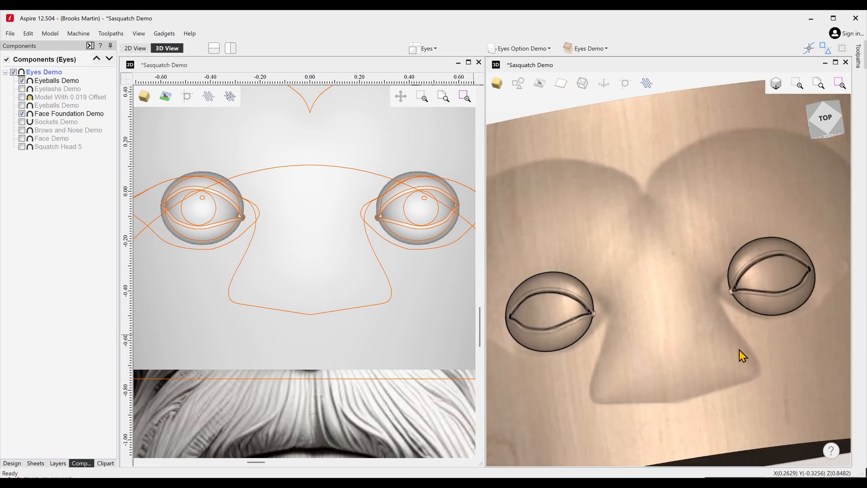
left_click(824, 118)
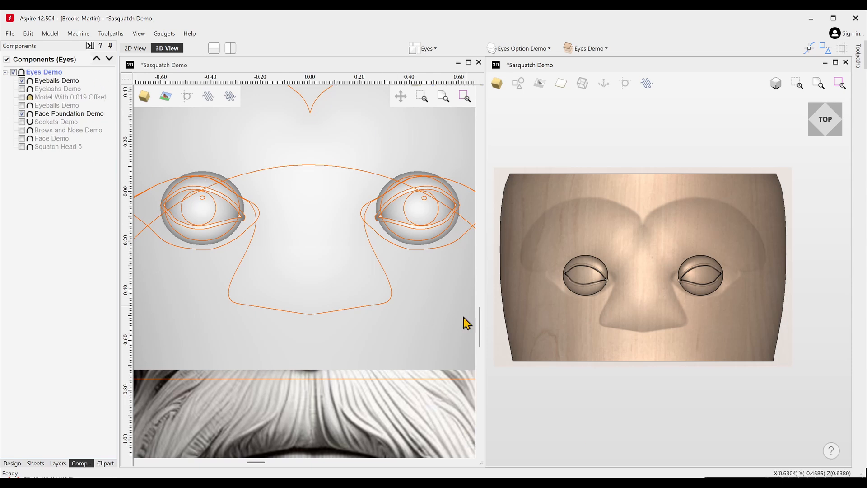
Step: Create a single component from the visible model and hide the smoothed Eyeballs Demo and Face Foundation Demo components
left_click(12, 463)
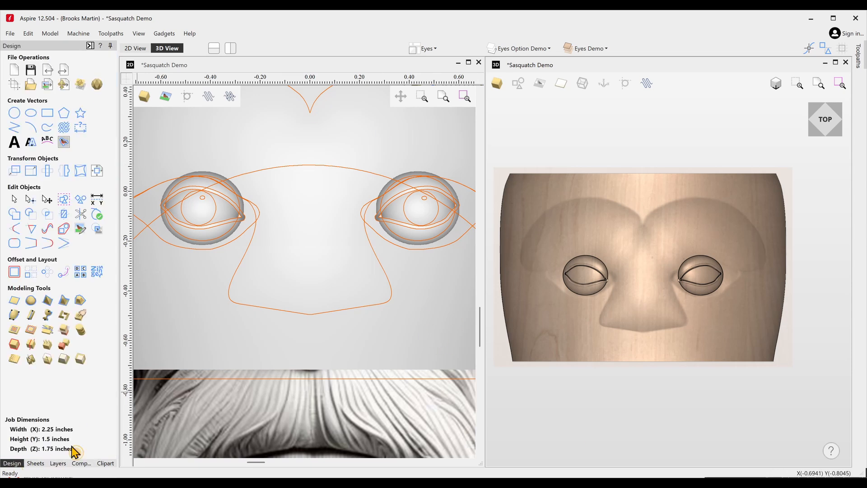
left_click(63, 344)
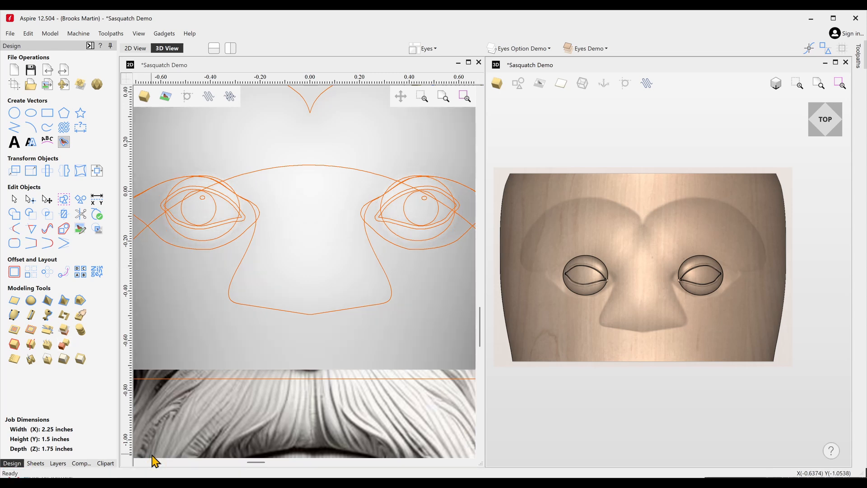
left_click(81, 464)
left_click(22, 90)
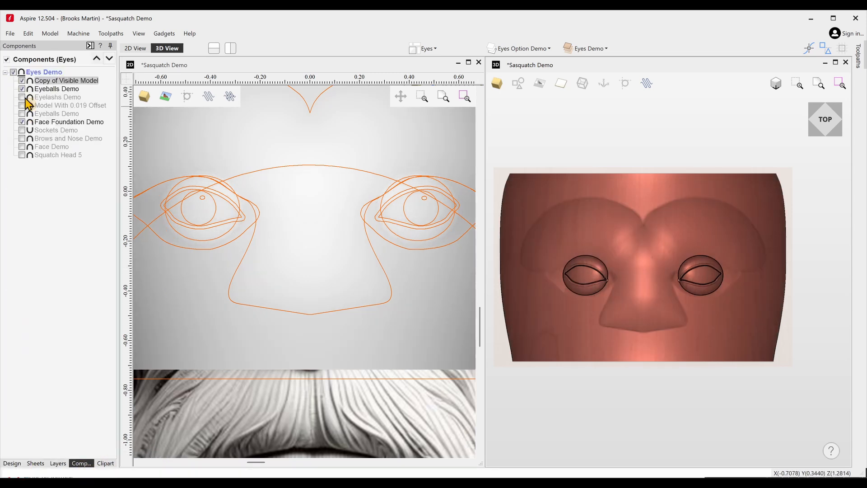
left_click(21, 122)
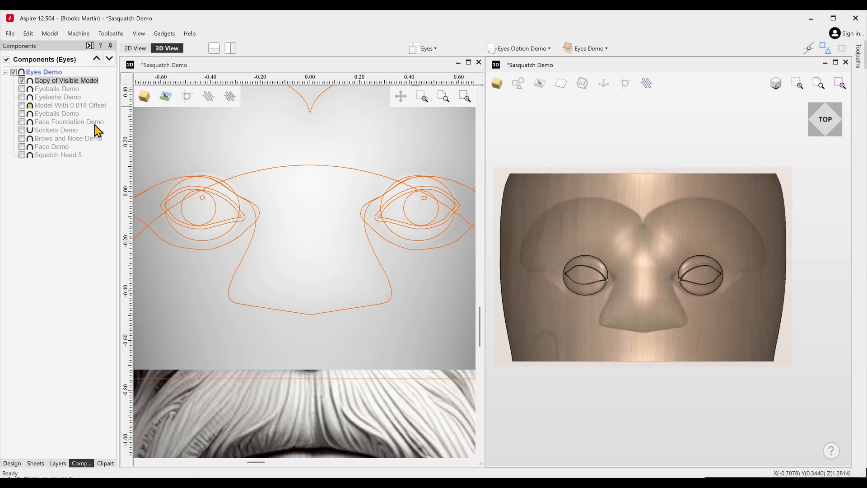
Step: Rename the Copy of Visible Model component to Face 2 Demo
right_click(62, 84)
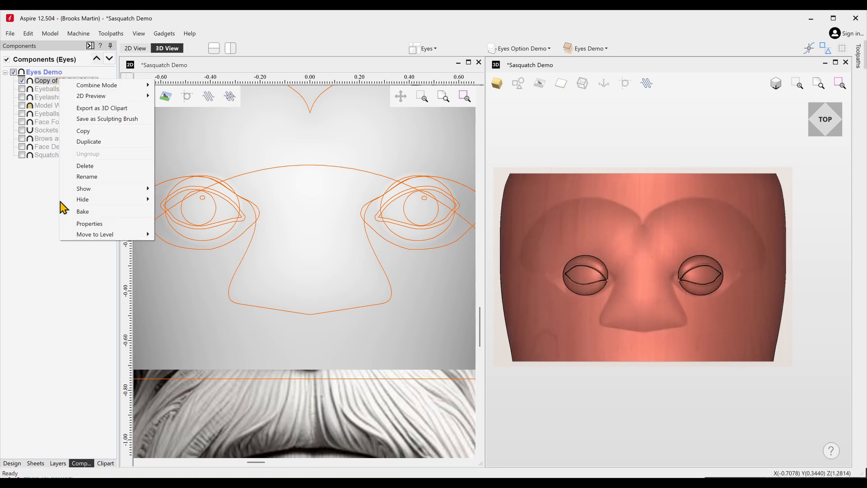
left_click(103, 177)
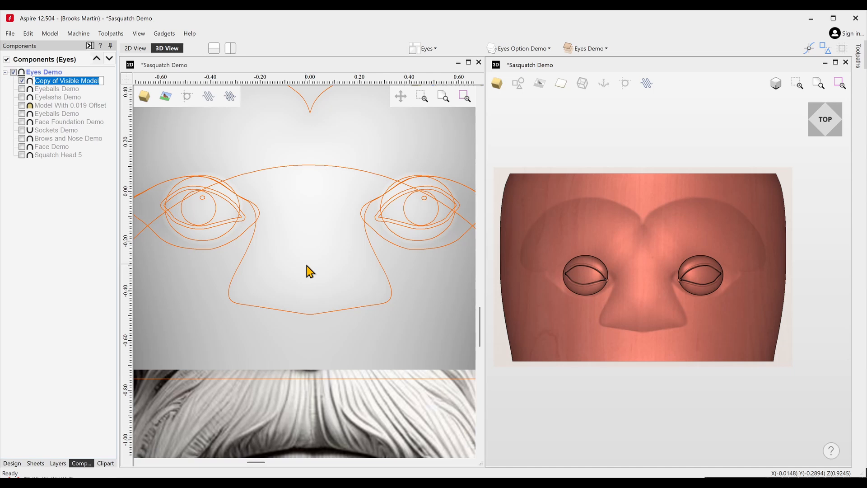
type("Face 2 Demo")
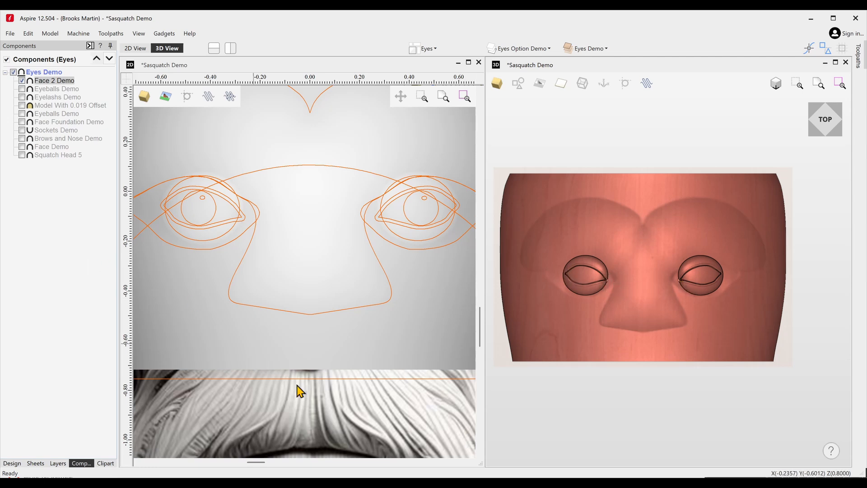
Step: Sculpt Face 2 Demo with the Smooth tool at diameter 149 and strength 75, blending the positive-X eyeball's lower edge into the face
left_click(12, 463)
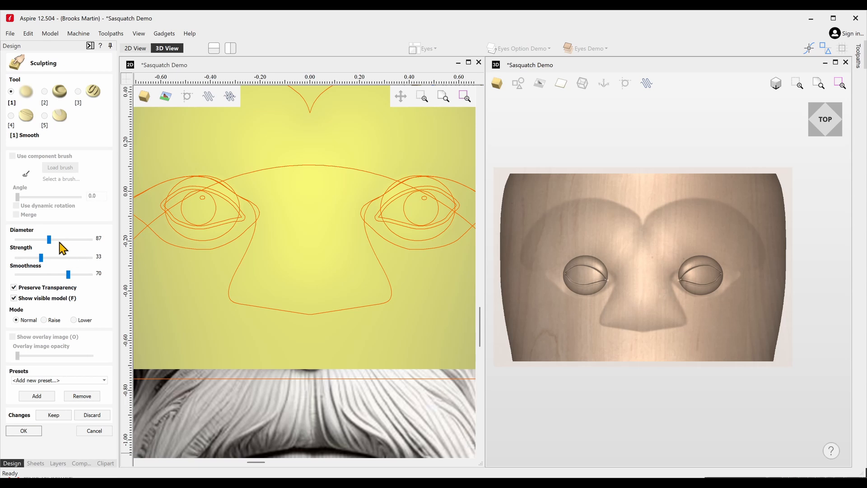
left_click_drag(47, 241, 66, 241)
scroll(710, 295, "up", 5)
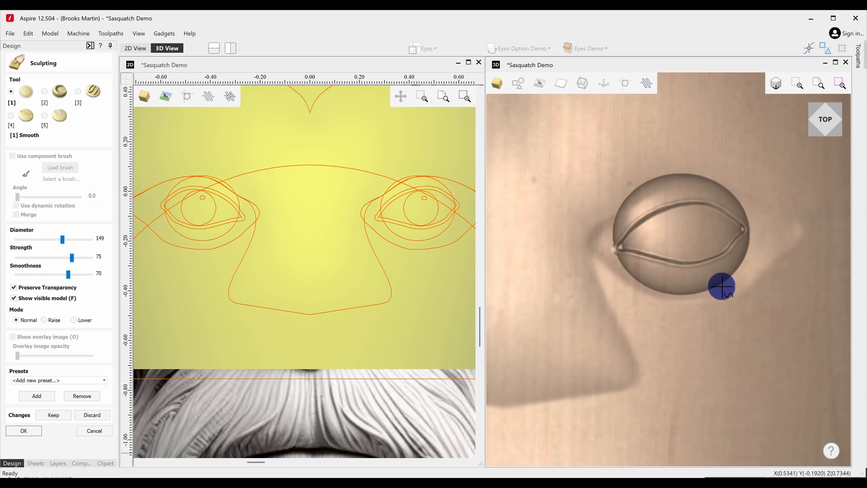
mouse_move(720, 287)
left_mouse_down()
mouse_move(751, 263)
mouse_move(713, 292)
mouse_move(749, 256)
mouse_move(700, 296)
mouse_move(714, 289)
mouse_move(687, 296)
mouse_move(693, 291)
mouse_move(629, 282)
mouse_move(616, 265)
mouse_move(676, 302)
mouse_move(623, 269)
mouse_move(658, 286)
left_mouse_up()
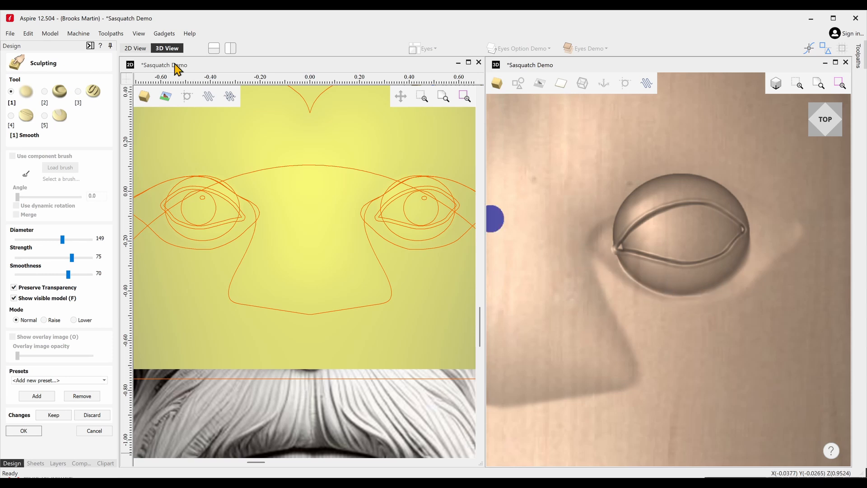
left_click(139, 38)
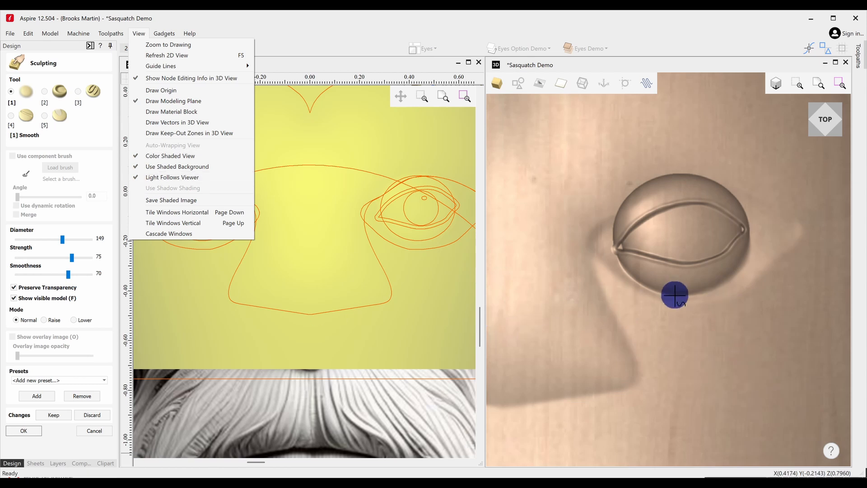
mouse_move(673, 294)
left_mouse_down()
mouse_move(615, 261)
mouse_move(723, 282)
mouse_move(736, 275)
mouse_move(656, 297)
mouse_move(616, 275)
left_mouse_up()
Step: Smooth the positive-X eyeball's inner, upper and outer edges into the face at diameter 149 and strength 75
middle_click_drag(615, 274, 635, 280)
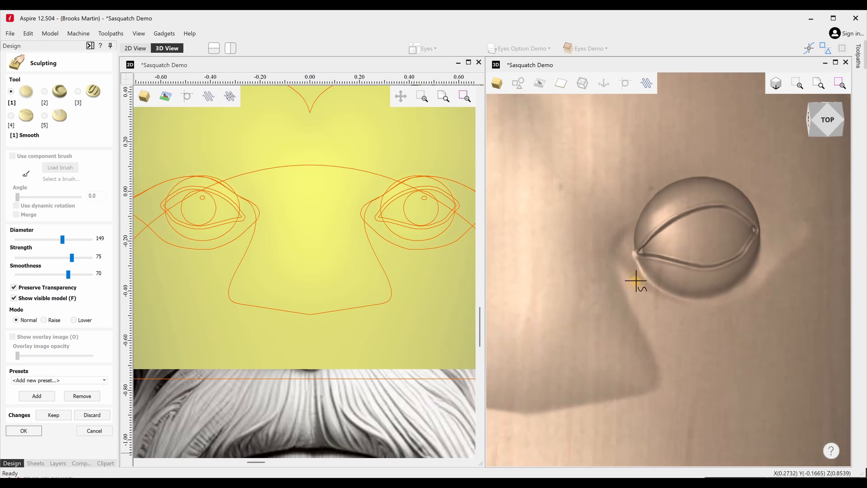
mouse_move(654, 288)
left_mouse_down()
mouse_move(688, 298)
mouse_move(635, 286)
mouse_move(727, 299)
mouse_move(664, 291)
mouse_move(630, 266)
mouse_move(768, 253)
mouse_move(737, 289)
mouse_move(720, 293)
left_mouse_up()
mouse_move(645, 203)
left_mouse_down()
mouse_move(690, 175)
mouse_move(641, 209)
mouse_move(623, 241)
mouse_move(650, 189)
mouse_move(615, 251)
mouse_move(702, 181)
left_mouse_up()
left_click_drag(811, 244, 764, 249)
mouse_move(649, 205)
left_mouse_down()
mouse_move(701, 226)
mouse_move(701, 255)
mouse_move(680, 289)
mouse_move(709, 239)
mouse_move(712, 261)
mouse_move(681, 290)
mouse_move(703, 257)
mouse_move(646, 189)
mouse_move(547, 216)
mouse_move(660, 196)
mouse_move(678, 222)
mouse_move(687, 219)
mouse_move(668, 205)
mouse_move(544, 213)
mouse_move(532, 250)
left_mouse_up()
middle_click_drag(531, 247, 664, 207)
mouse_move(664, 207)
left_mouse_down()
mouse_move(657, 228)
mouse_move(664, 215)
mouse_move(722, 187)
mouse_move(679, 213)
mouse_move(776, 207)
mouse_move(780, 221)
left_mouse_up()
Step: Smooth all around the negative-X eyeball at diameter 149 and strength 75, blending its rim into the face
scroll(637, 309, "down", 5)
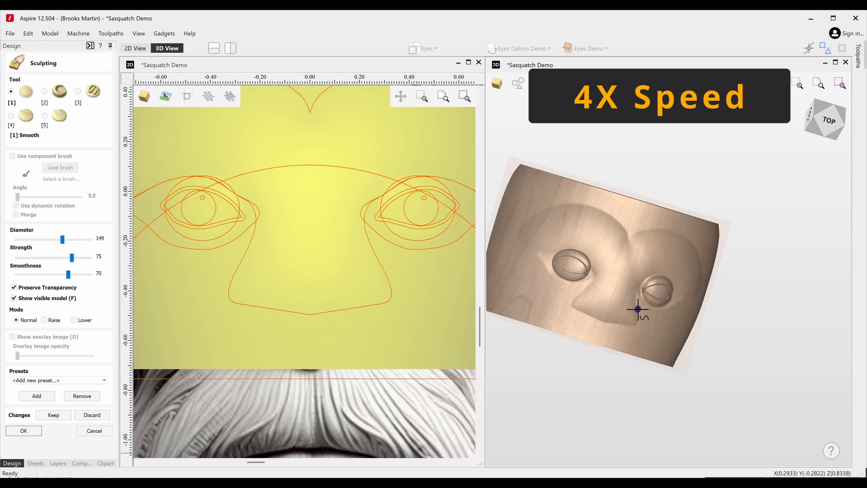
left_click(830, 128)
scroll(605, 284, "up", 5)
mouse_move(606, 289)
left_mouse_down()
mouse_move(602, 303)
mouse_move(520, 341)
left_mouse_up()
left_click_drag(598, 300, 515, 362)
middle_click_drag(534, 353, 774, 309)
mouse_move(746, 342)
left_mouse_down()
mouse_move(571, 346)
mouse_move(549, 337)
mouse_move(691, 338)
mouse_move(755, 317)
left_mouse_up()
mouse_move(604, 352)
left_mouse_down()
mouse_move(772, 300)
mouse_move(577, 344)
left_mouse_up()
middle_click_drag(568, 332, 731, 405)
mouse_move(714, 405)
left_mouse_down()
mouse_move(602, 269)
mouse_move(558, 240)
mouse_move(574, 290)
mouse_move(674, 401)
mouse_move(658, 361)
mouse_move(754, 433)
mouse_move(585, 304)
mouse_move(772, 454)
mouse_move(645, 374)
mouse_move(575, 259)
mouse_move(581, 272)
mouse_move(499, 411)
mouse_move(655, 242)
mouse_move(609, 272)
mouse_move(710, 228)
mouse_move(575, 283)
mouse_move(718, 201)
mouse_move(799, 284)
left_mouse_up()
scroll(567, 402, "down", 3)
scroll(600, 283, "up", 3)
middle_click_drag(799, 284, 636, 293)
mouse_move(636, 293)
left_mouse_down()
mouse_move(735, 299)
mouse_move(712, 255)
left_mouse_up()
mouse_move(821, 416)
left_mouse_down()
mouse_move(796, 360)
mouse_move(732, 292)
mouse_move(774, 310)
mouse_move(775, 333)
mouse_move(602, 242)
mouse_move(544, 241)
mouse_move(809, 422)
mouse_move(831, 447)
left_mouse_up()
middle_click_drag(809, 411, 650, 253)
scroll(650, 253, "up", 1)
mouse_move(651, 253)
left_mouse_down()
mouse_move(713, 314)
mouse_move(658, 277)
mouse_move(644, 181)
mouse_move(644, 199)
mouse_move(650, 190)
mouse_move(523, 201)
mouse_move(538, 211)
mouse_move(489, 299)
left_mouse_up()
scroll(650, 189, "down", 3)
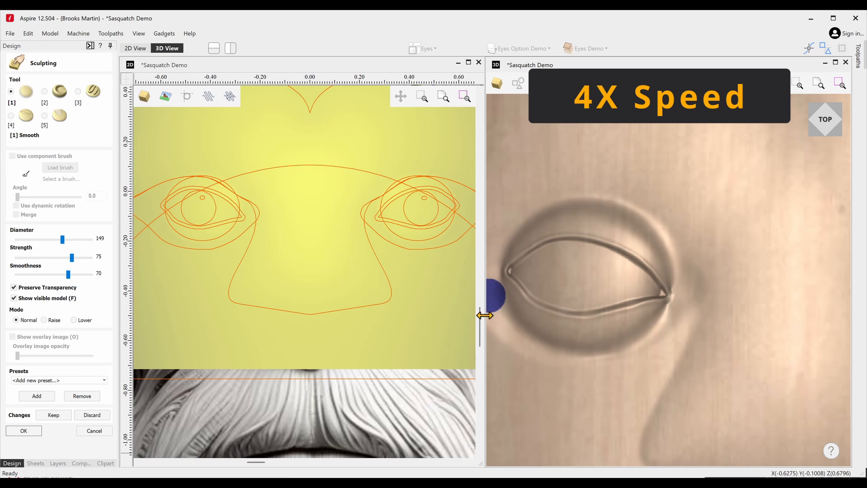
Step: Refine the blend around the positive-X eye with further Smooth strokes at diameter 149, and accept the sculpting
scroll(490, 300, "down", 3)
scroll(815, 373, "up", 3)
mouse_move(674, 316)
left_mouse_down()
mouse_move(648, 300)
mouse_move(685, 310)
mouse_move(638, 286)
mouse_move(705, 327)
mouse_move(687, 314)
mouse_move(697, 300)
mouse_move(670, 332)
mouse_move(739, 251)
mouse_move(735, 236)
left_mouse_up()
scroll(813, 342, "down", 2)
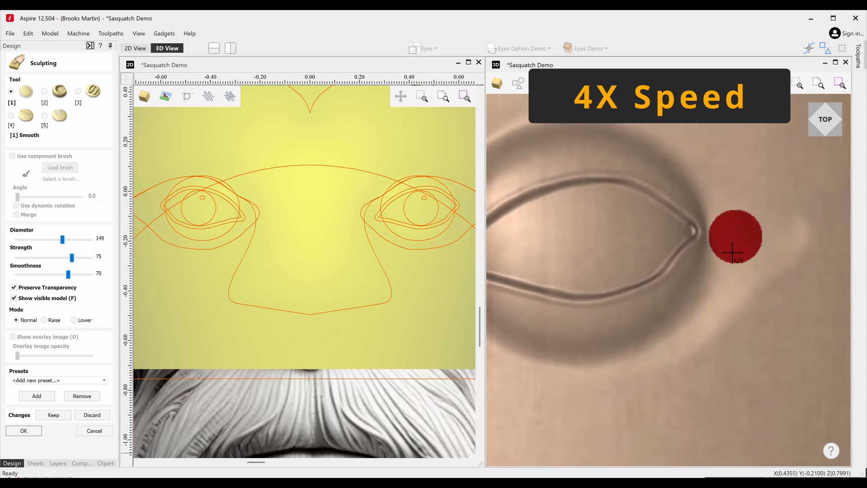
middle_click_drag(736, 236, 718, 320)
mouse_move(718, 320)
left_mouse_down()
mouse_move(540, 238)
mouse_move(551, 275)
left_mouse_up()
middle_click_drag(551, 275, 708, 277)
mouse_move(709, 276)
left_mouse_down()
mouse_move(600, 295)
mouse_move(657, 260)
mouse_move(577, 294)
mouse_move(507, 416)
mouse_move(556, 342)
mouse_move(556, 323)
mouse_move(640, 292)
mouse_move(533, 336)
left_mouse_up()
mouse_move(548, 301)
left_mouse_down()
mouse_move(556, 375)
mouse_move(538, 373)
left_mouse_up()
scroll(546, 339, "down", 5)
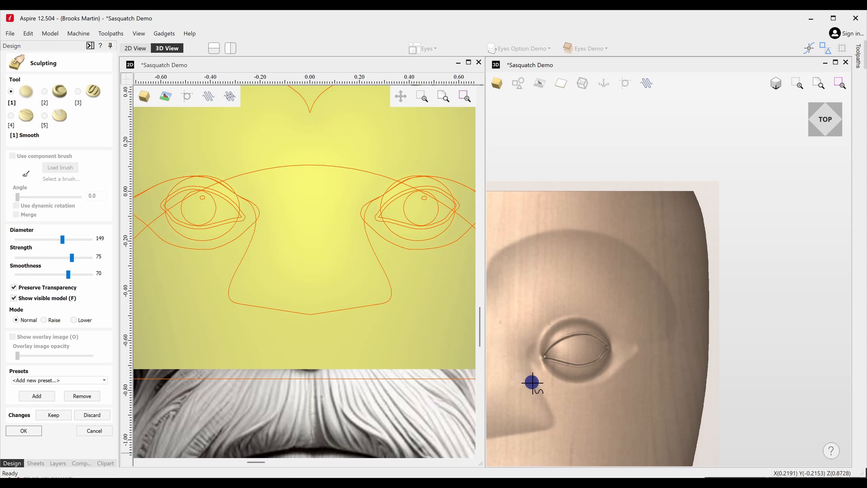
scroll(545, 387, "down", 5)
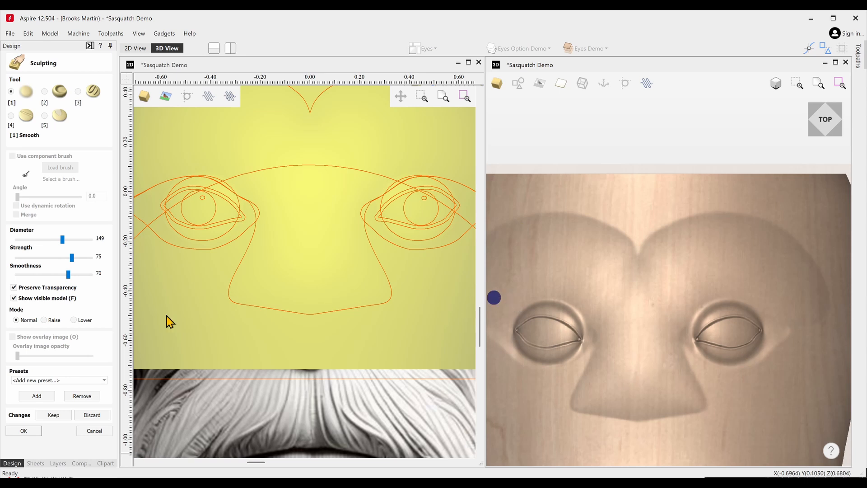
left_click(23, 429)
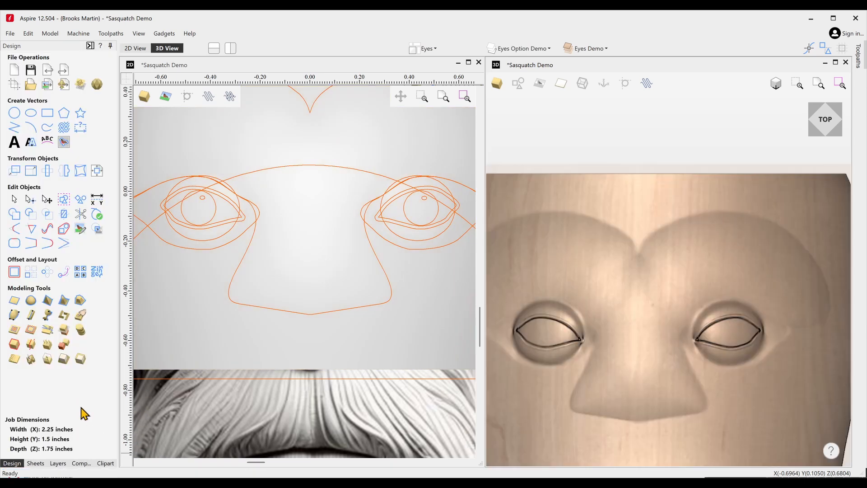
Step: Rename the Face 2 Demo component to Face 2 Demo Smoothed and duplicate it
left_click(82, 463)
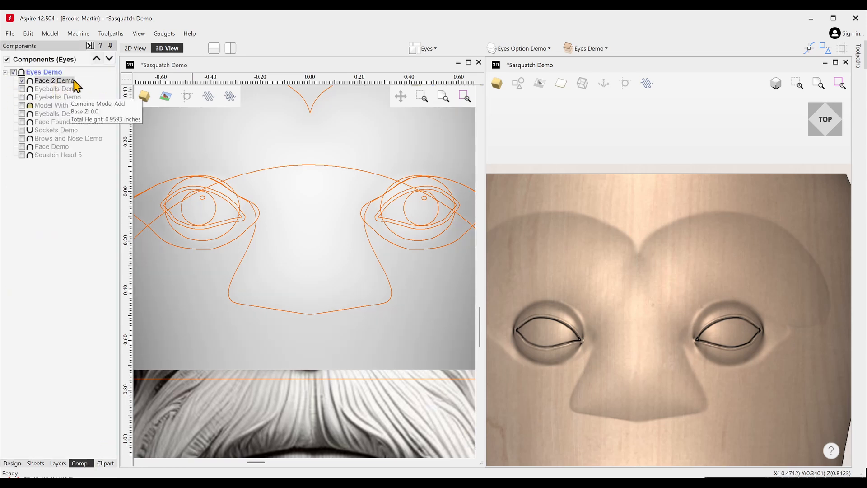
right_click(76, 84)
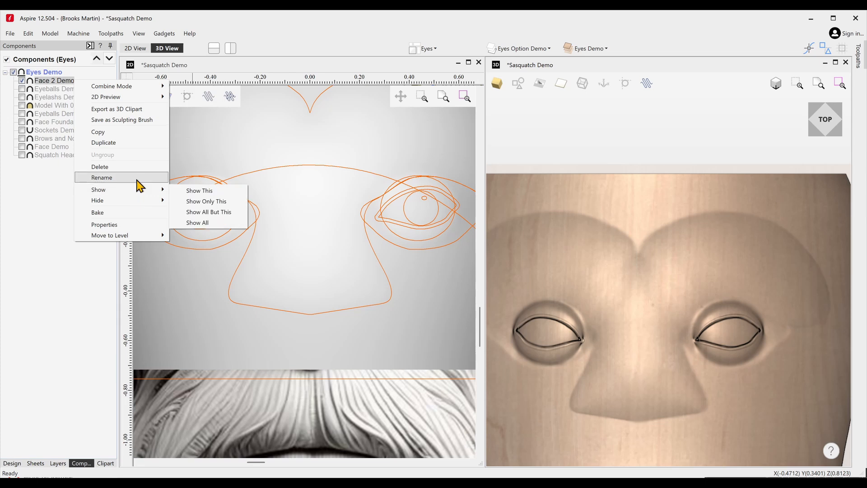
left_click(86, 96)
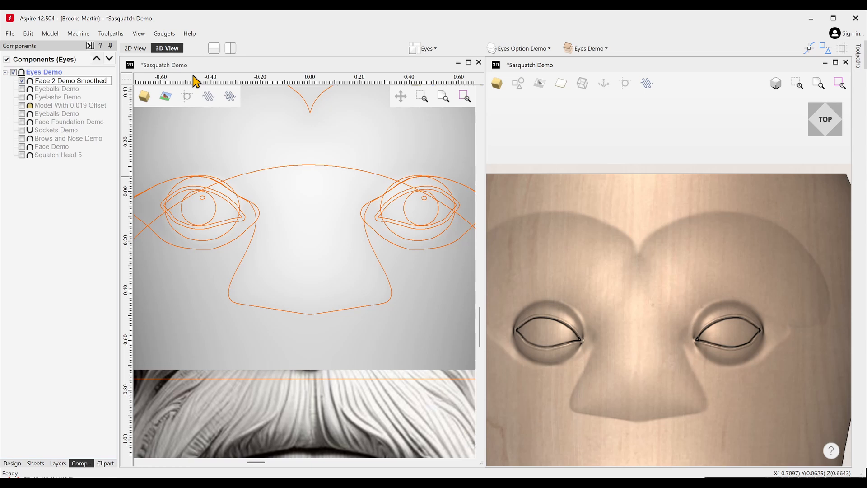
key("Return")
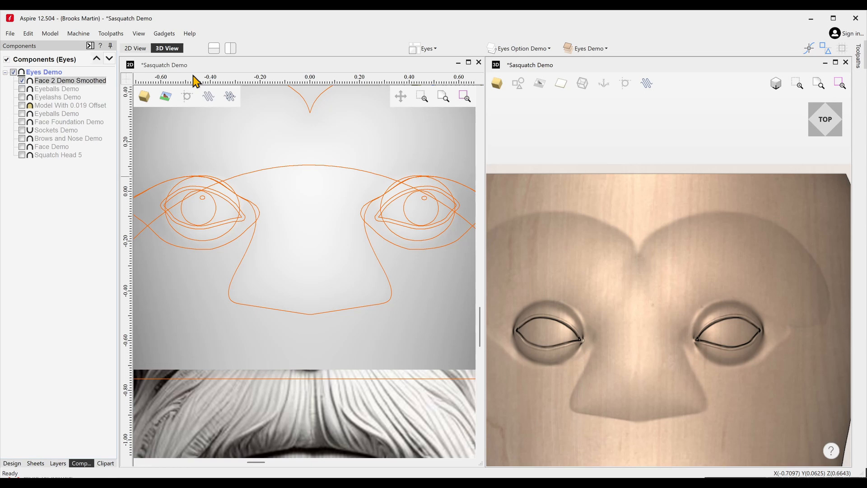
right_click(60, 82)
left_click(99, 145)
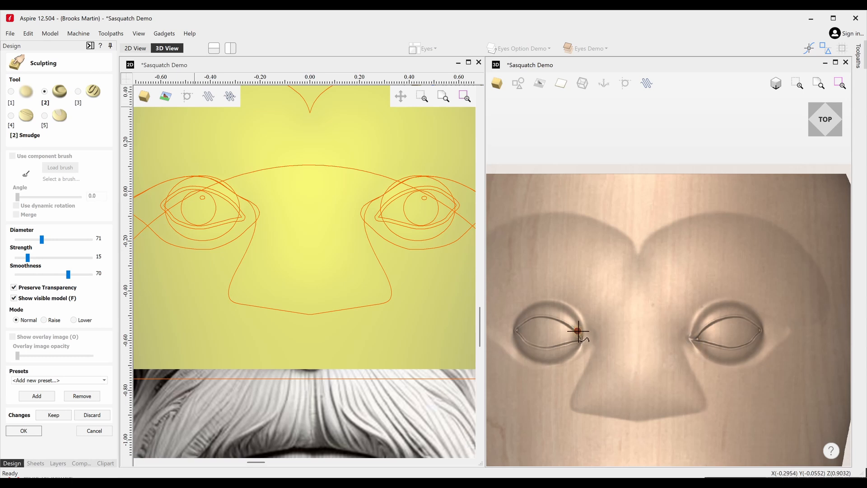
Step: Sculpt the corners of both eyes with the Smudge tool at diameter 71 and strength 15, extending them into the face
mouse_move(578, 331)
left_mouse_down()
mouse_move(588, 345)
mouse_move(581, 340)
left_mouse_up()
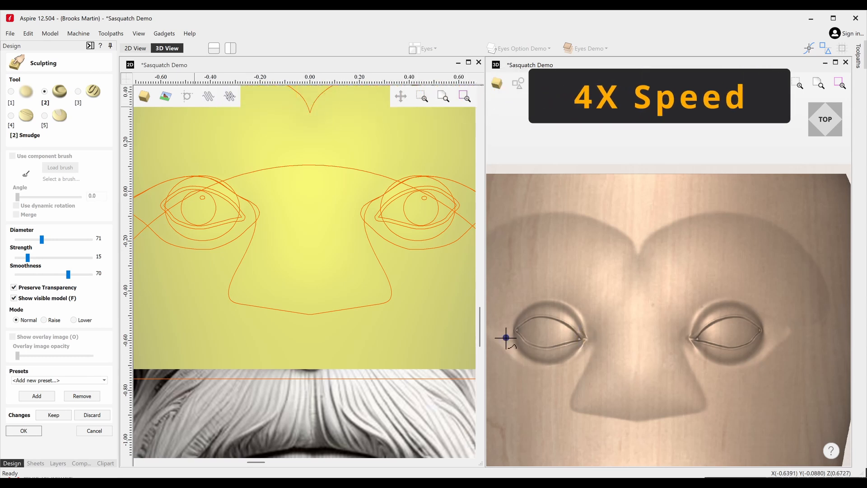
mouse_move(506, 337)
left_mouse_down()
mouse_move(548, 328)
mouse_move(548, 344)
mouse_move(551, 321)
mouse_move(535, 337)
mouse_move(553, 346)
left_mouse_up()
left_click_drag(830, 349, 709, 321)
middle_click_drag(797, 212, 738, 250)
mouse_move(737, 249)
left_mouse_down()
mouse_move(671, 364)
mouse_move(629, 354)
left_mouse_up()
middle_click_drag(629, 384, 683, 385)
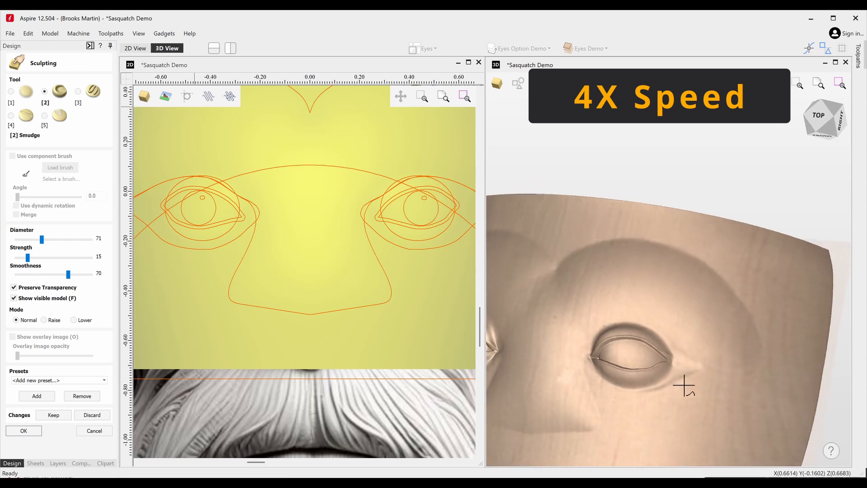
left_click_drag(674, 362, 664, 374)
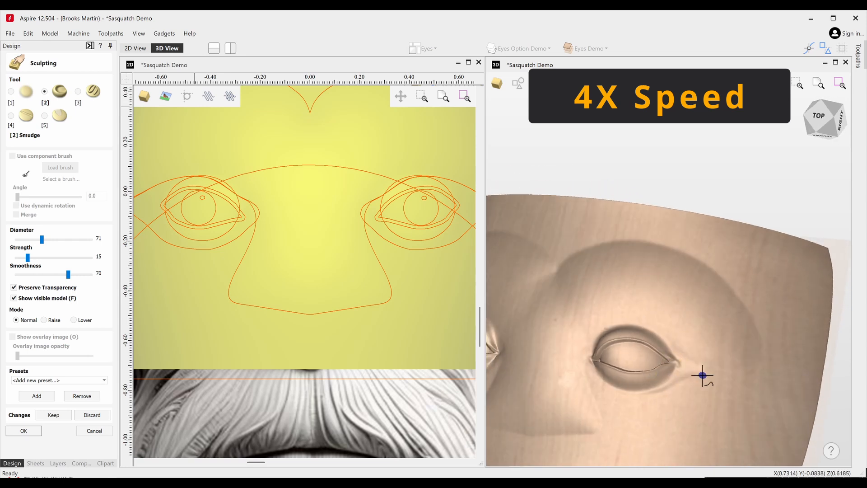
Step: Soften the smudged corners of both eyes with the Smooth tool at diameter 89 and strength 41
key("1")
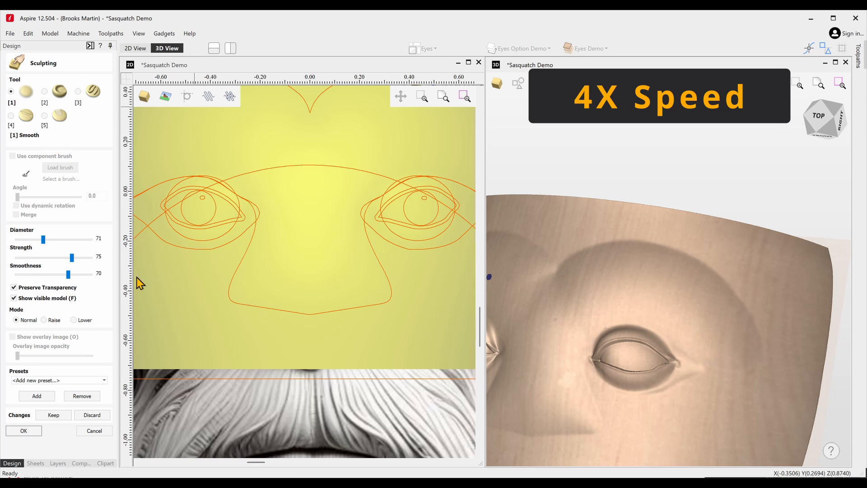
left_click_drag(71, 257, 51, 272)
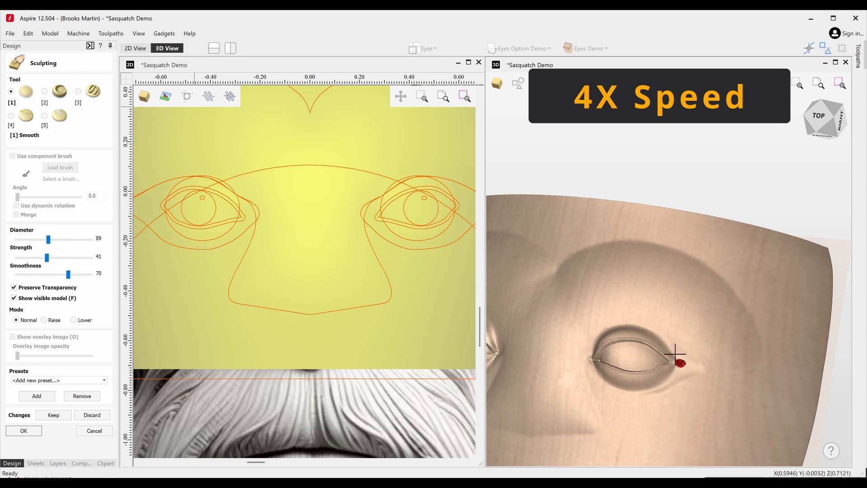
left_click_drag(675, 355, 668, 374)
right_click_drag(567, 371, 644, 344)
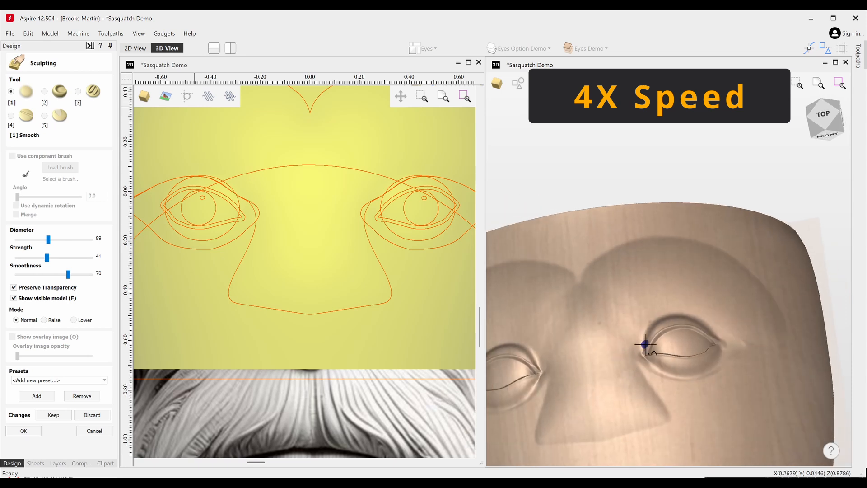
mouse_move(644, 346)
left_mouse_down()
mouse_move(650, 360)
mouse_move(629, 379)
mouse_move(641, 354)
left_mouse_up()
mouse_move(537, 360)
right_mouse_down()
mouse_move(499, 322)
mouse_move(616, 393)
mouse_move(542, 375)
right_mouse_up()
left_click_drag(542, 375, 540, 355)
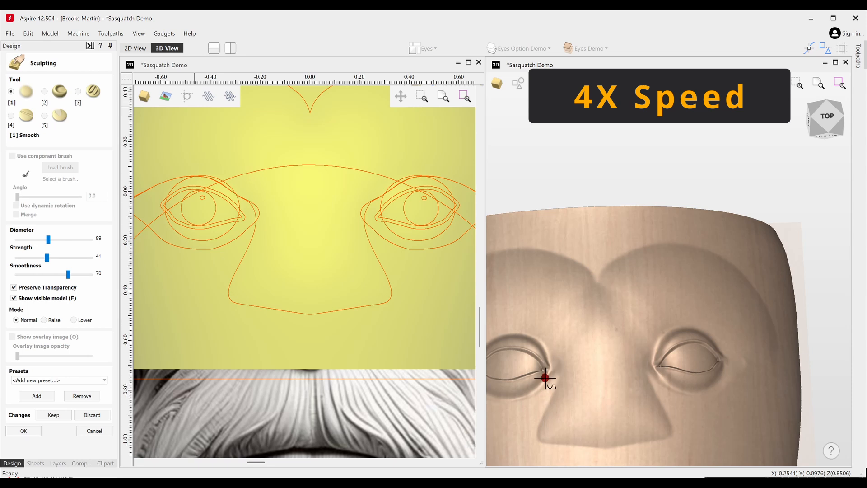
right_click_drag(486, 381, 488, 367)
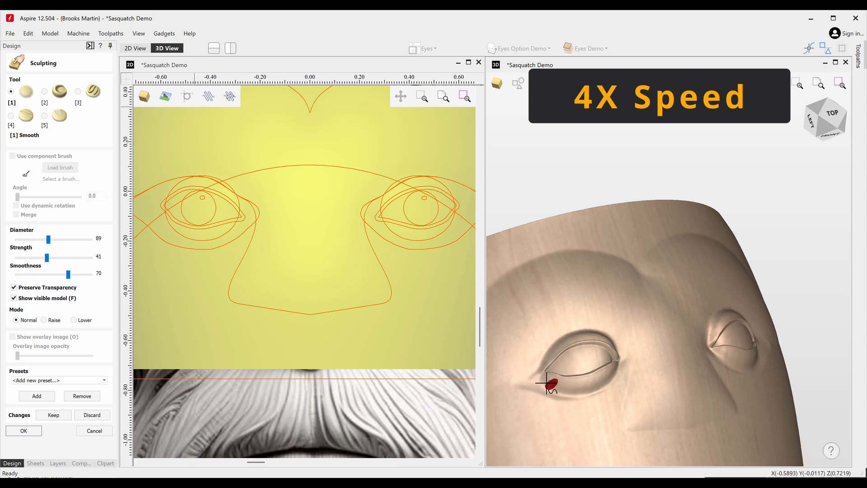
Step: Smudge the upper and lower edges of the positive-X eye towards its outer corner at diameter 73 and strength 15
left_click(833, 121)
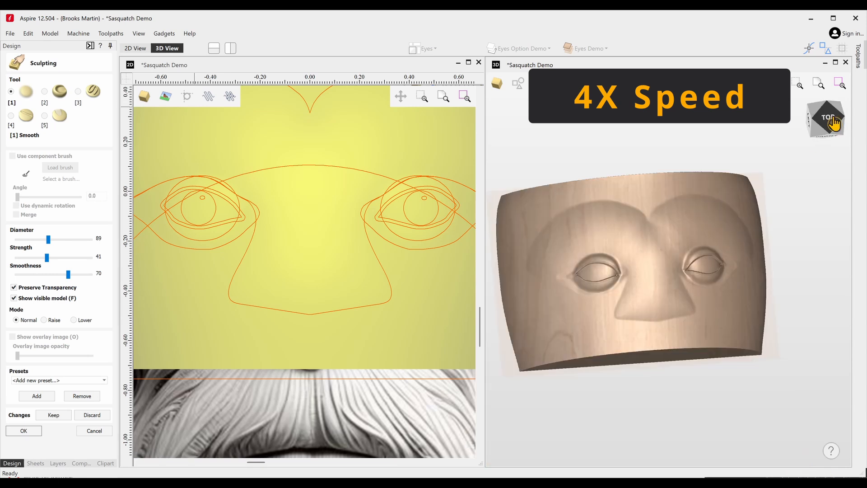
scroll(745, 303, "up", 5)
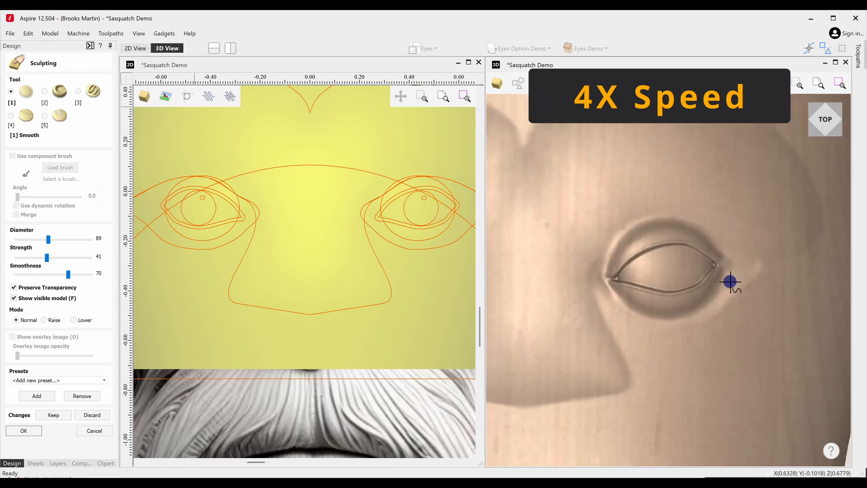
left_click(46, 90)
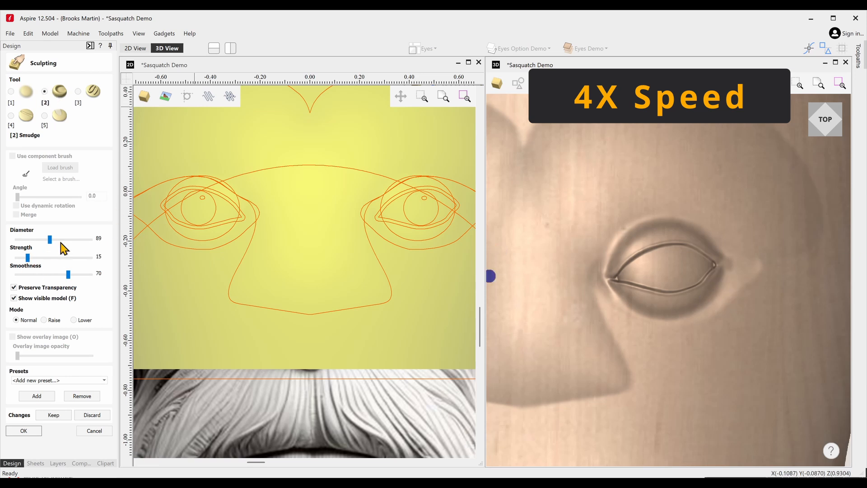
left_click_drag(47, 243, 43, 243)
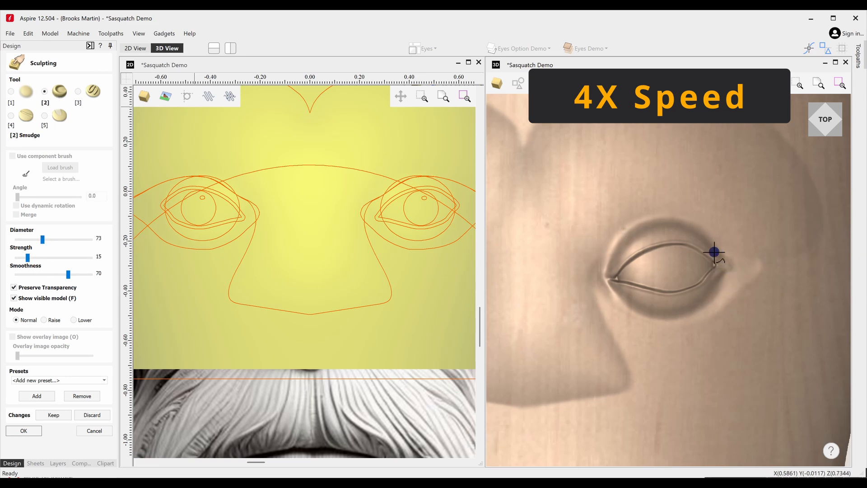
mouse_move(696, 239)
left_mouse_down()
mouse_move(726, 262)
mouse_move(722, 256)
left_mouse_up()
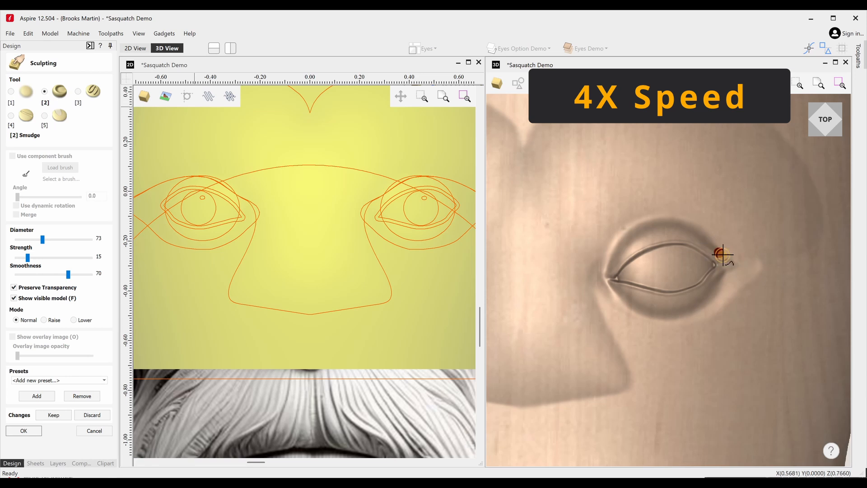
left_click_drag(705, 310, 725, 270)
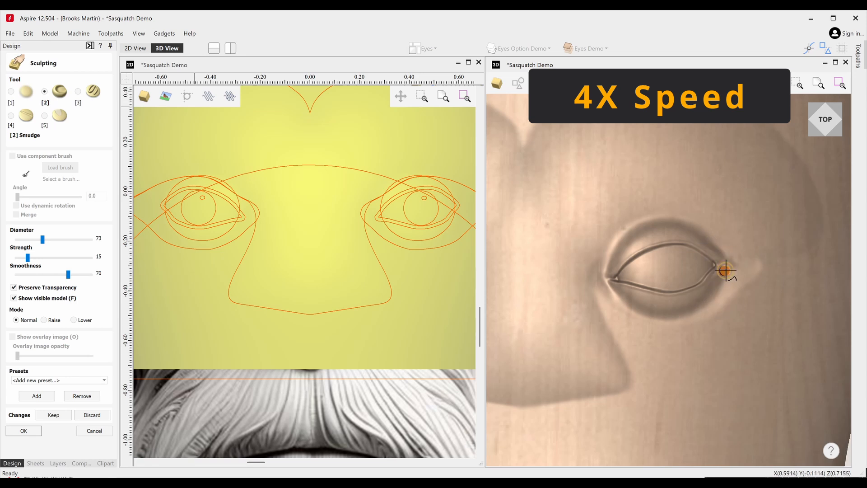
Step: Smooth the face beside the positive-X eye's outer corner at diameter 149 and strength 41
left_click(11, 92)
left_click_drag(43, 242, 63, 243)
mouse_move(735, 265)
left_mouse_down()
mouse_move(737, 255)
mouse_move(702, 238)
mouse_move(715, 288)
mouse_move(725, 277)
mouse_move(685, 229)
mouse_move(724, 248)
mouse_move(693, 232)
mouse_move(725, 277)
mouse_move(736, 265)
left_mouse_up()
Step: Smudge the positive-X eye's inner corner at diameter 37 and strength 15, and smooth it at diameter 37 and strength 41
scroll(615, 319, "up", 5)
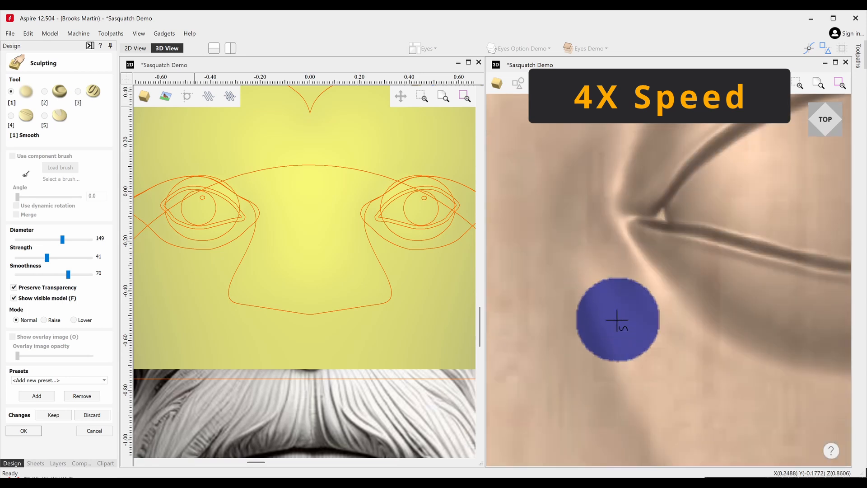
left_click(51, 95)
left_click_drag(63, 240, 29, 239)
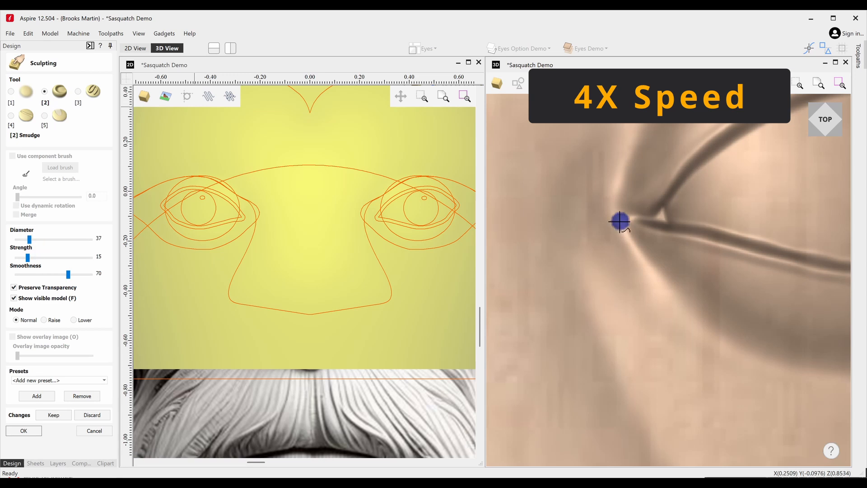
mouse_move(619, 219)
left_mouse_down()
mouse_move(631, 238)
mouse_move(637, 205)
mouse_move(625, 215)
mouse_move(625, 205)
mouse_move(635, 205)
mouse_move(615, 236)
mouse_move(649, 175)
left_mouse_up()
left_click(10, 91)
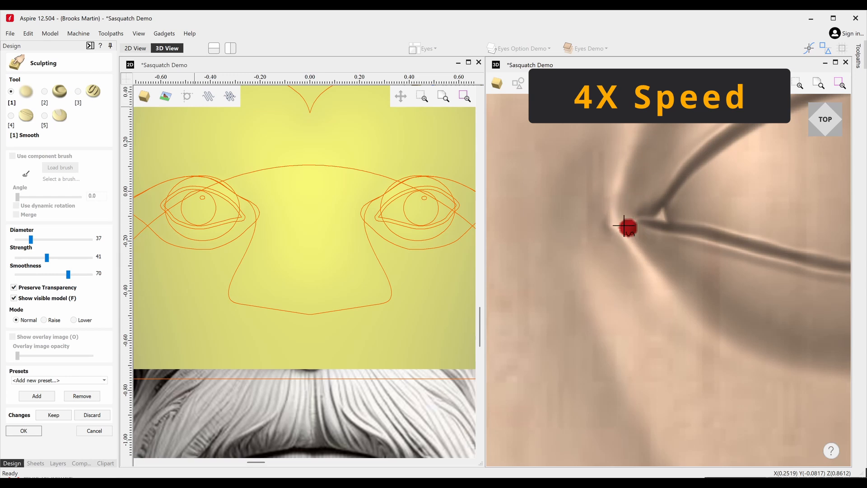
left_click_drag(624, 225, 634, 235)
Step: Smudge the negative-X eye's outer corner at diameter 37 and strength 15, and smooth it at diameter 77 and strength 41
scroll(604, 239, "down", 7)
middle_click_drag(511, 258, 763, 264)
scroll(620, 240, "up", 3)
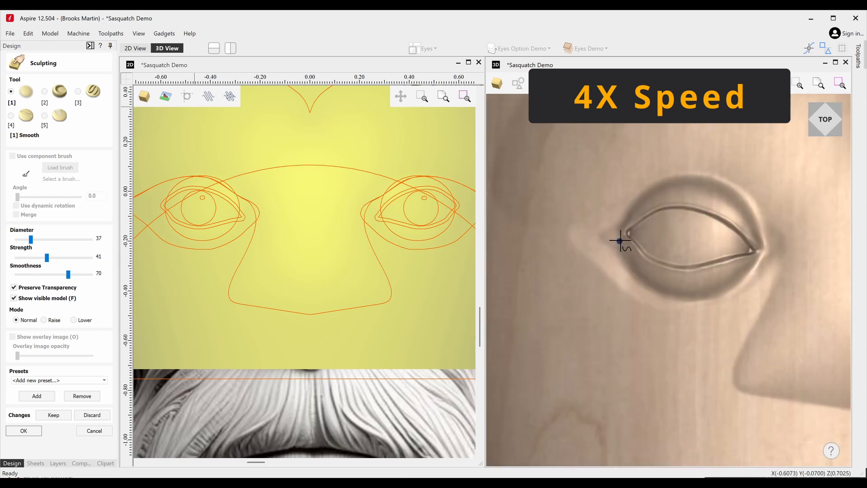
left_click(44, 91)
scroll(615, 231, "up", 3)
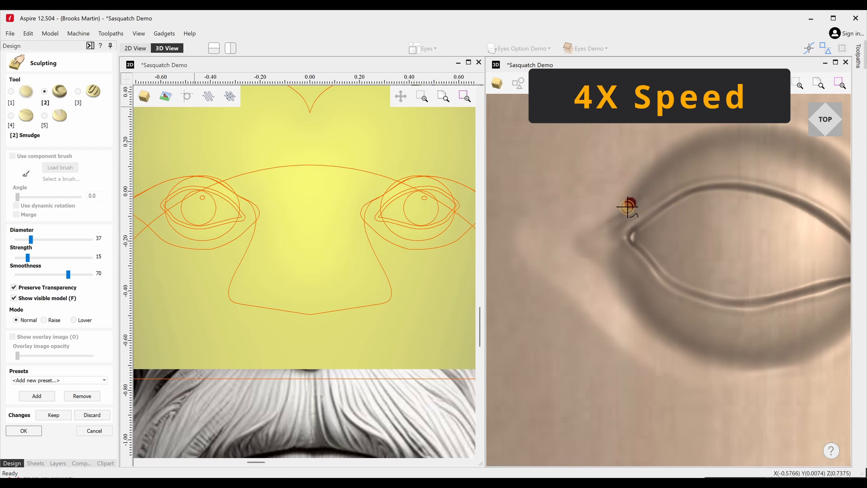
key("1")
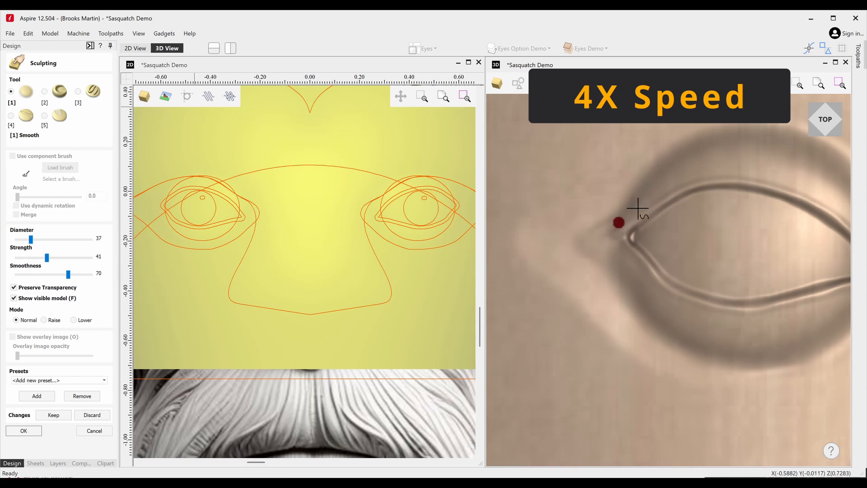
left_click_drag(31, 239, 44, 239)
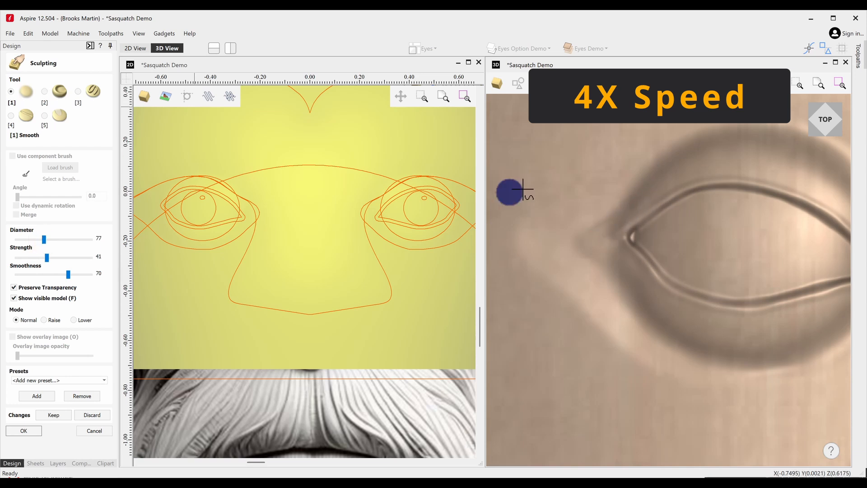
mouse_move(587, 228)
left_mouse_down()
mouse_move(631, 199)
mouse_move(611, 251)
left_mouse_up()
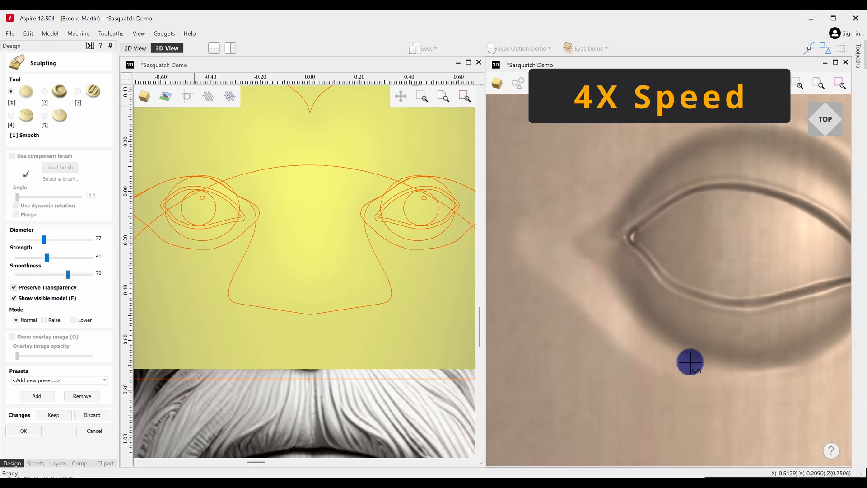
Step: Smudge the inner corner of the negative-X eye at diameters 51 and 33 and strength 15
scroll(690, 362, "down", 5)
scroll(589, 379, "up", 5)
key("2")
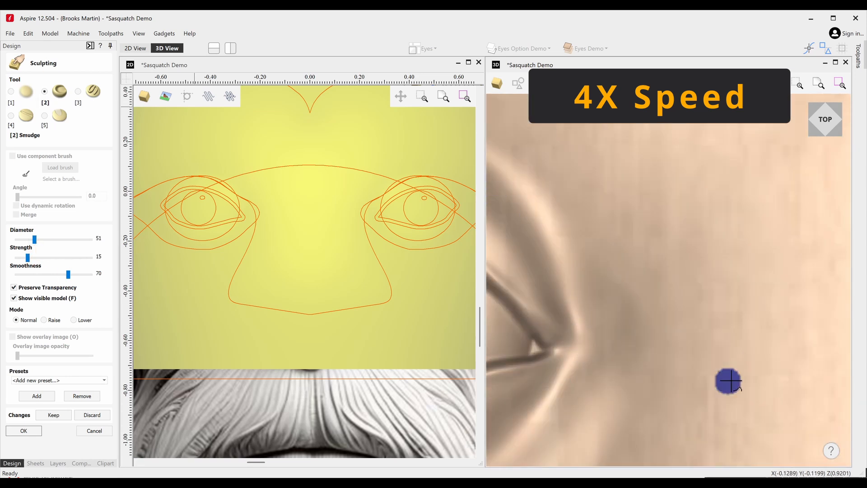
mouse_move(552, 332)
left_mouse_down()
mouse_move(559, 350)
mouse_move(532, 381)
left_mouse_up()
left_click_drag(34, 239, 28, 239)
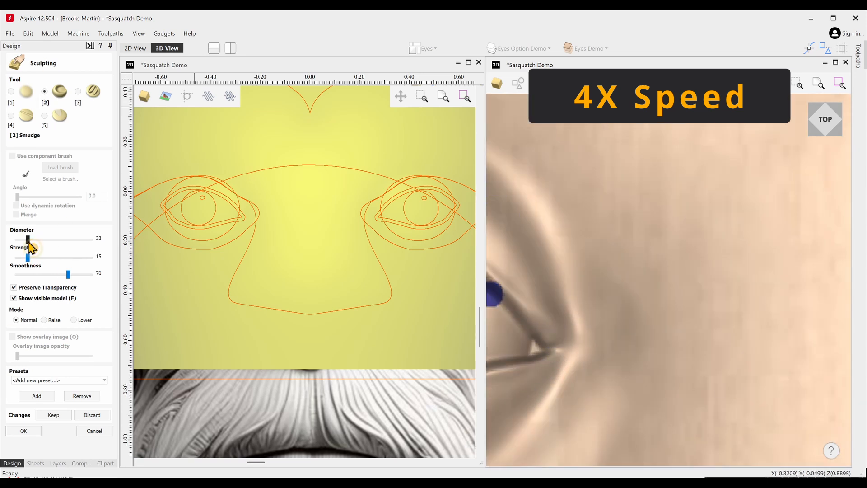
mouse_move(552, 332)
left_mouse_down()
mouse_move(561, 349)
mouse_move(555, 338)
mouse_move(556, 360)
mouse_move(541, 313)
mouse_move(560, 356)
mouse_move(552, 329)
left_mouse_up()
Step: Smooth the face around the corners of both eyes at diameter 209 and strength 28
left_click(14, 92)
scroll(560, 361, "down", 5)
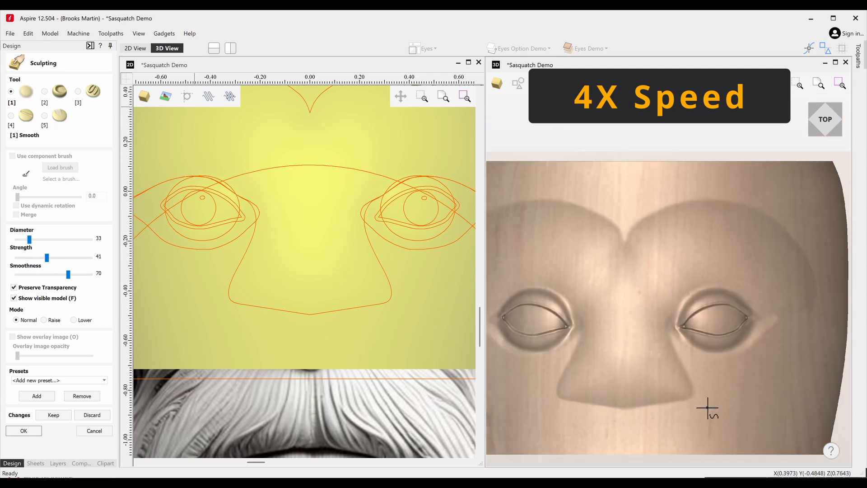
mouse_move(30, 240)
left_mouse_down()
mouse_move(73, 239)
mouse_move(37, 257)
left_mouse_up()
mouse_move(666, 325)
left_mouse_down()
mouse_move(668, 312)
mouse_move(676, 329)
left_mouse_up()
mouse_move(591, 357)
left_mouse_down()
mouse_move(570, 350)
mouse_move(573, 341)
mouse_move(559, 363)
left_mouse_up()
mouse_move(788, 316)
left_mouse_down()
mouse_move(778, 309)
mouse_move(764, 317)
mouse_move(748, 298)
mouse_move(760, 310)
mouse_move(771, 305)
mouse_move(744, 334)
mouse_move(690, 340)
mouse_move(679, 327)
left_mouse_up()
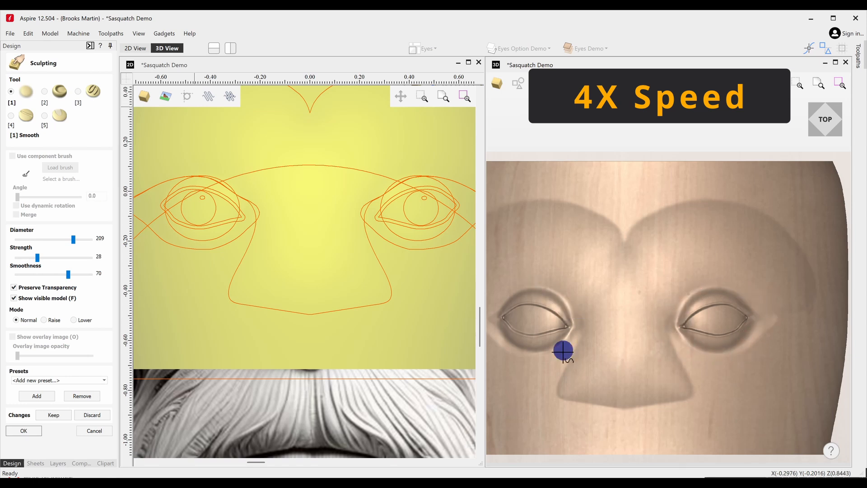
Step: Smooth the face on the outer side of the negative-X eye and accept the sculpted result
scroll(579, 360, "up", 3)
mouse_move(585, 344)
left_mouse_down()
mouse_move(592, 326)
mouse_move(608, 345)
mouse_move(599, 350)
left_mouse_up()
left_click(840, 116)
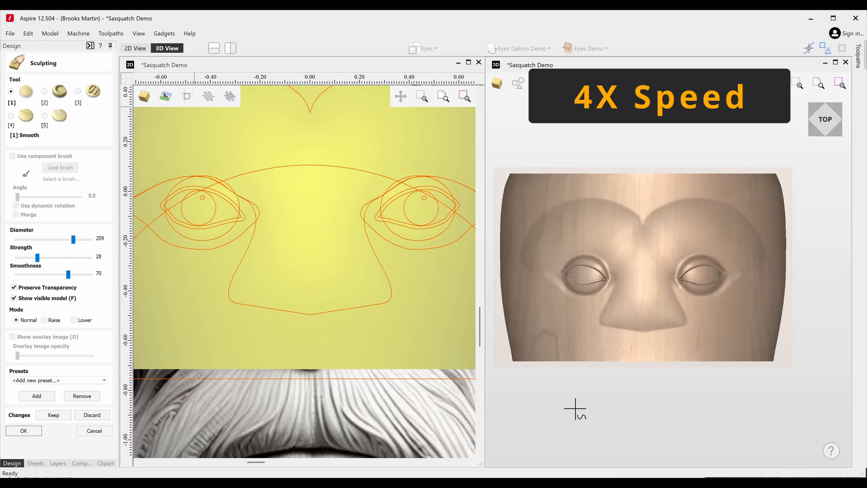
left_click(27, 431)
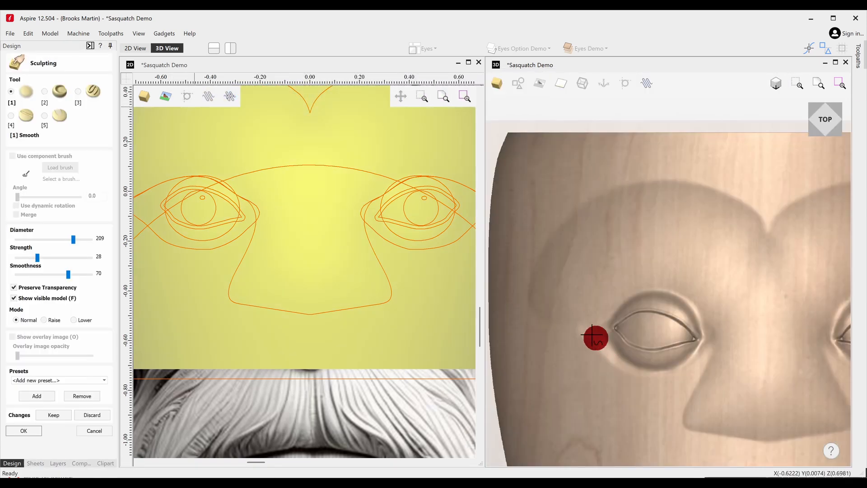
left_click_drag(595, 337, 597, 335)
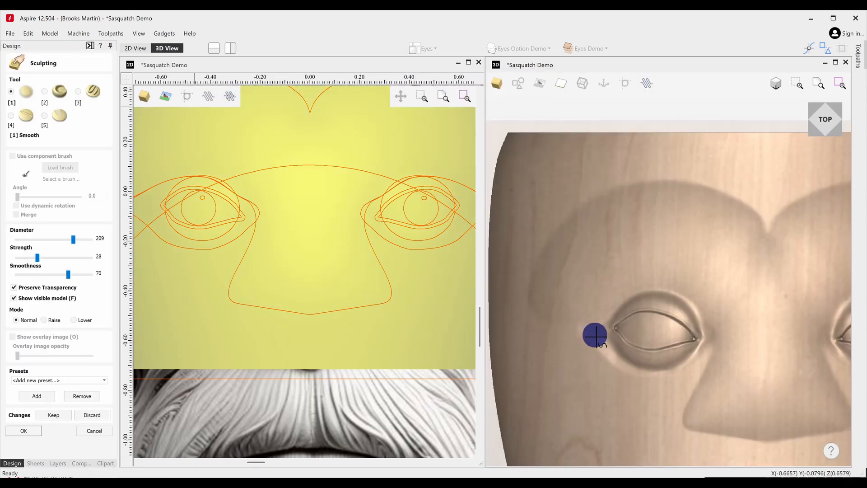
left_click(824, 121)
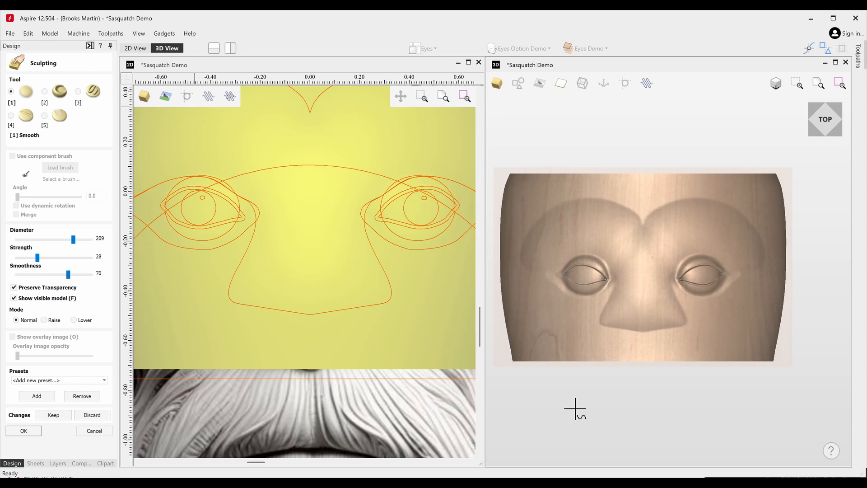
left_click(32, 432)
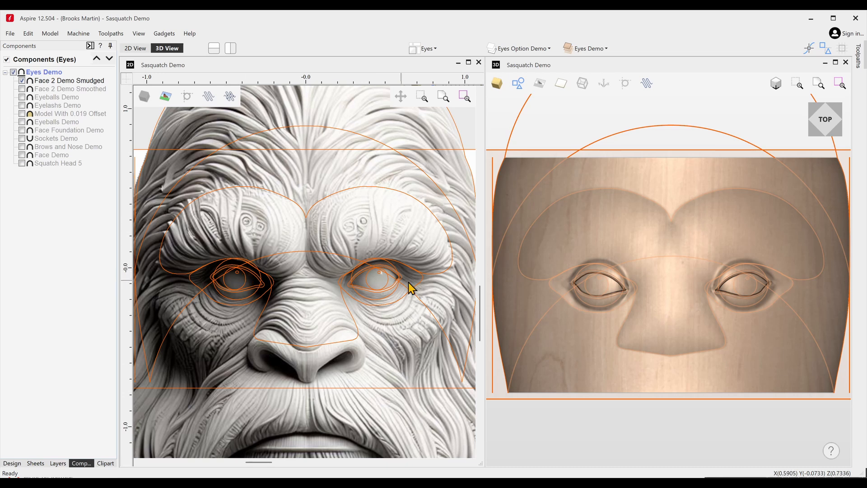
Step: Show the Squatch Head 5 component together with Face 2 Demo Smudged and inspect the eye area
mouse_move(828, 313)
left_mouse_down()
mouse_move(735, 300)
mouse_move(830, 316)
mouse_move(793, 318)
mouse_move(825, 311)
left_mouse_up()
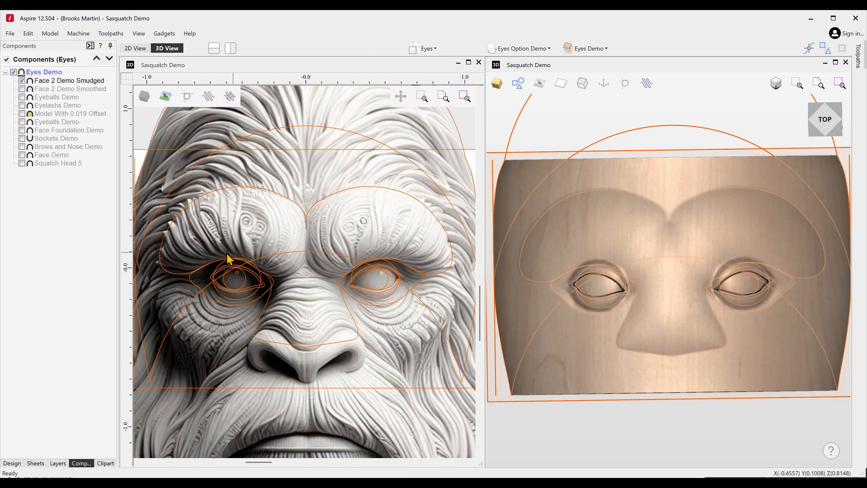
left_click(21, 163)
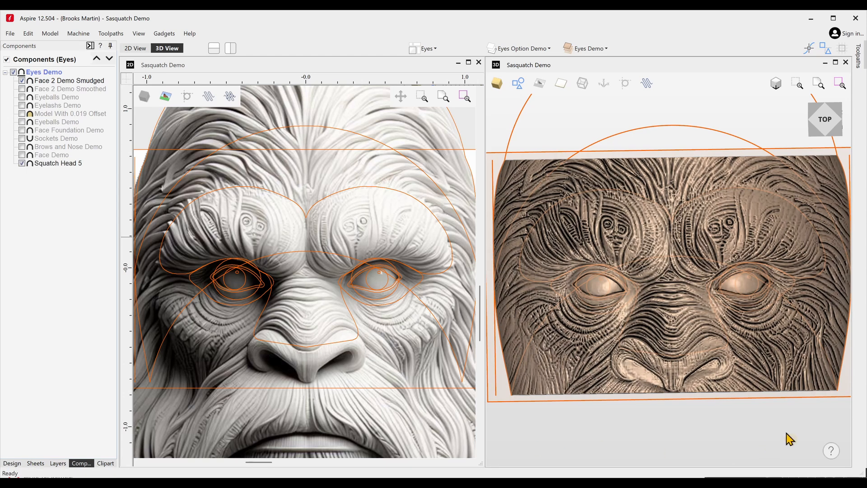
left_click_drag(788, 437, 726, 393)
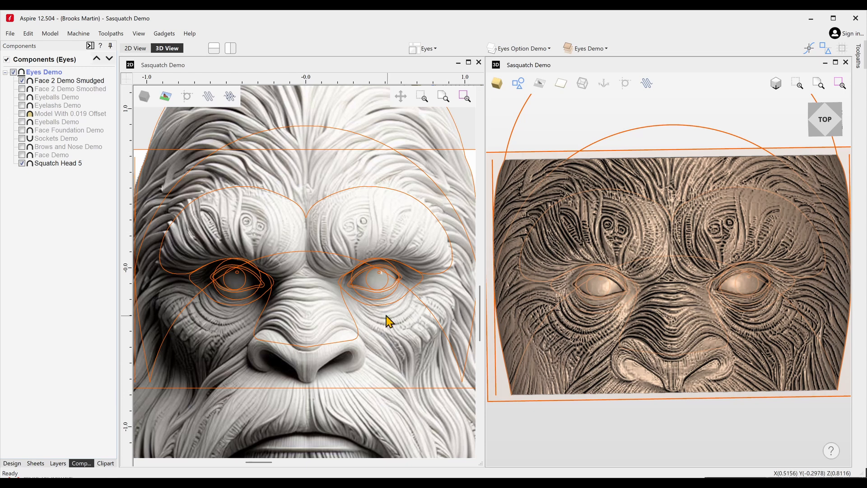
Step: Create a subtractive round shape from both pupil circles and name it Pupils Demo
left_click(368, 288)
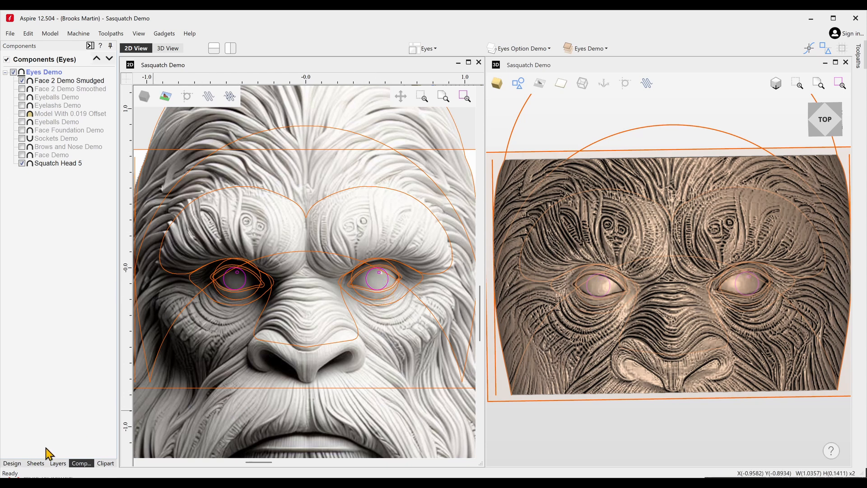
left_click(12, 463)
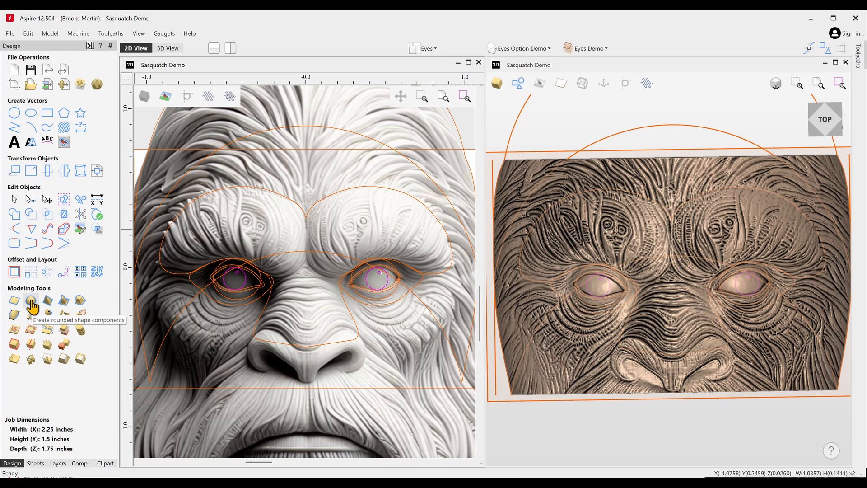
left_click(31, 301)
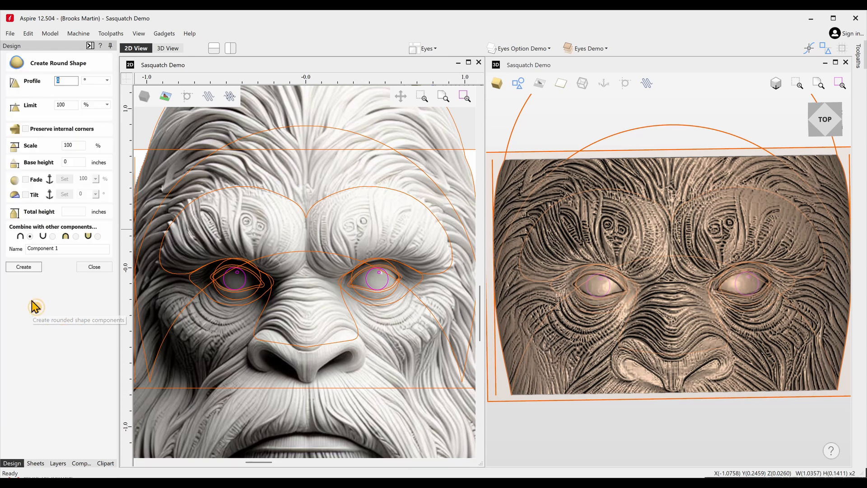
left_click(53, 235)
left_click(59, 250)
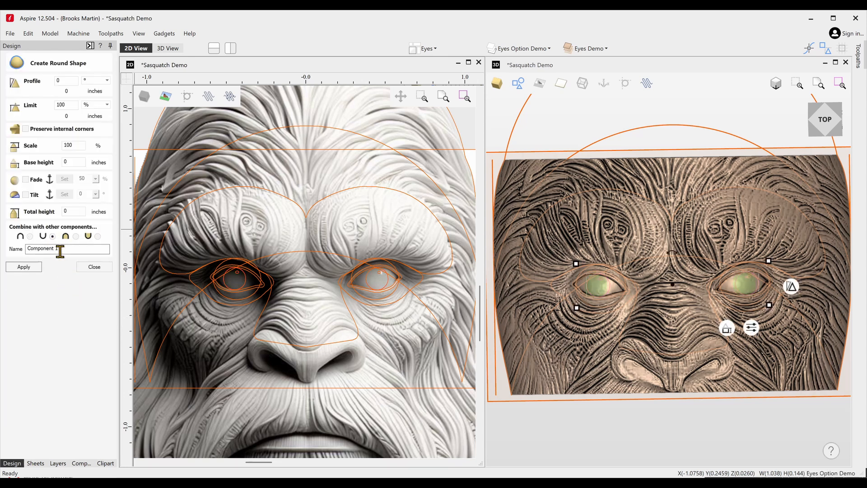
left_click_drag(60, 250, 25, 249)
type("Pupils Demo")
Step: Try round profile angles of 22, 33 and 57 degrees on the pupils and inspect their depth
left_click(60, 81)
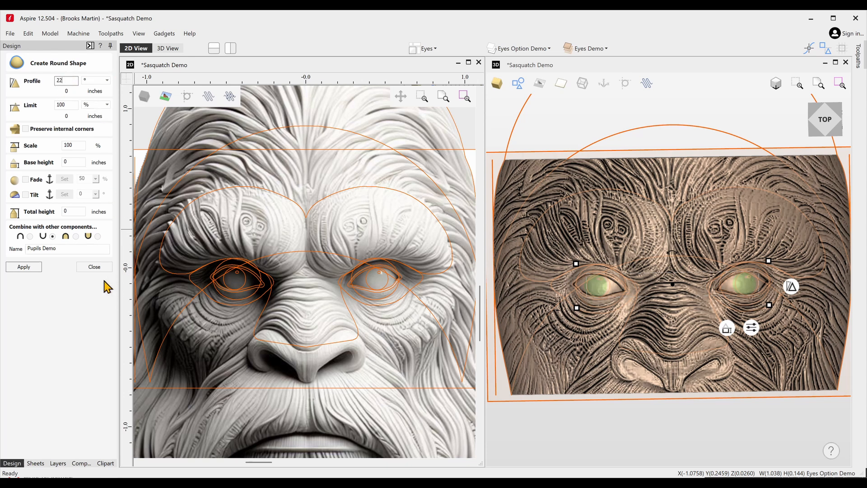
left_click(32, 269)
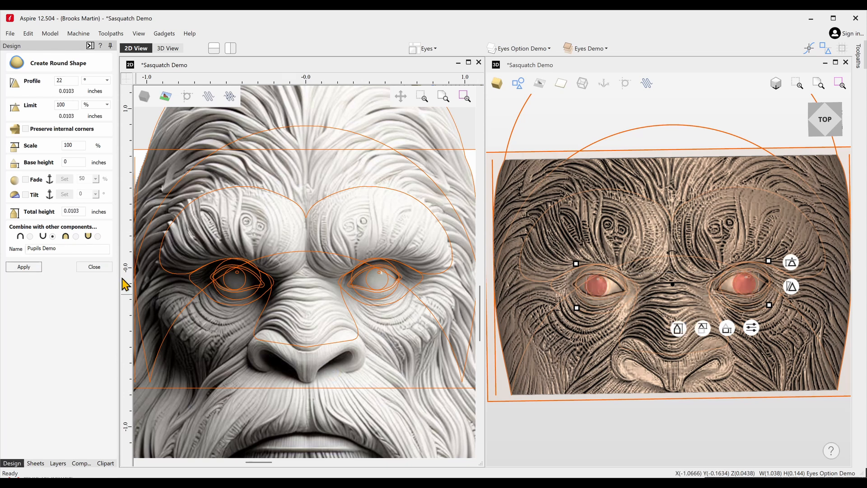
mouse_move(835, 320)
left_mouse_down()
mouse_move(668, 275)
mouse_move(629, 285)
mouse_move(834, 333)
left_mouse_up()
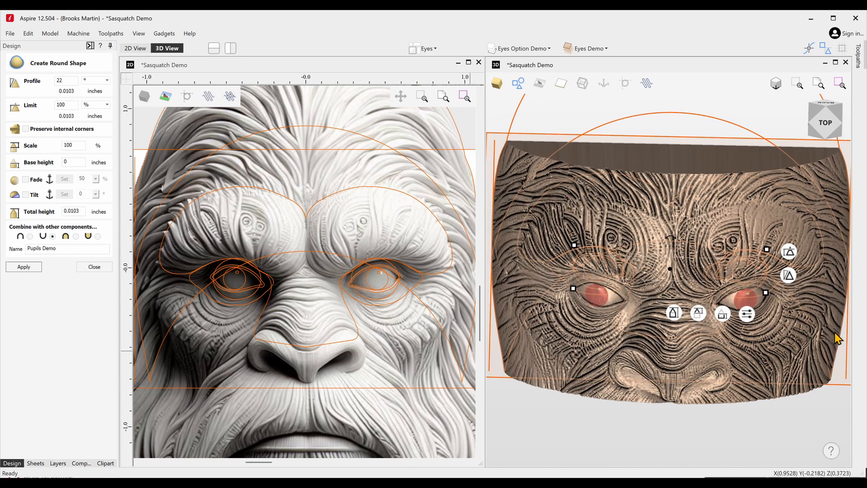
double_click(60, 81)
type("33")
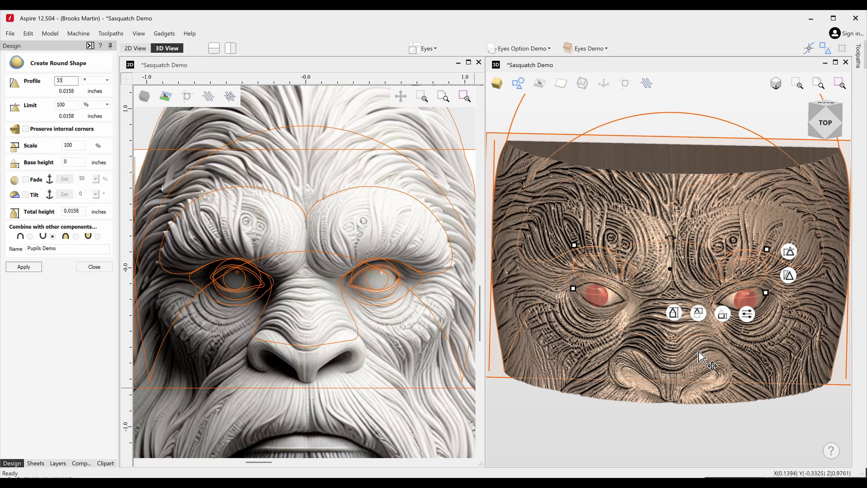
left_click_drag(706, 350, 683, 291)
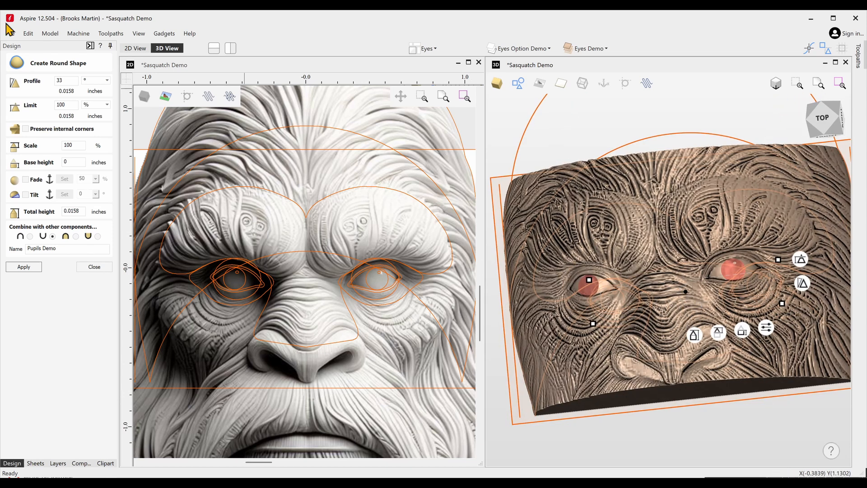
double_click(78, 81)
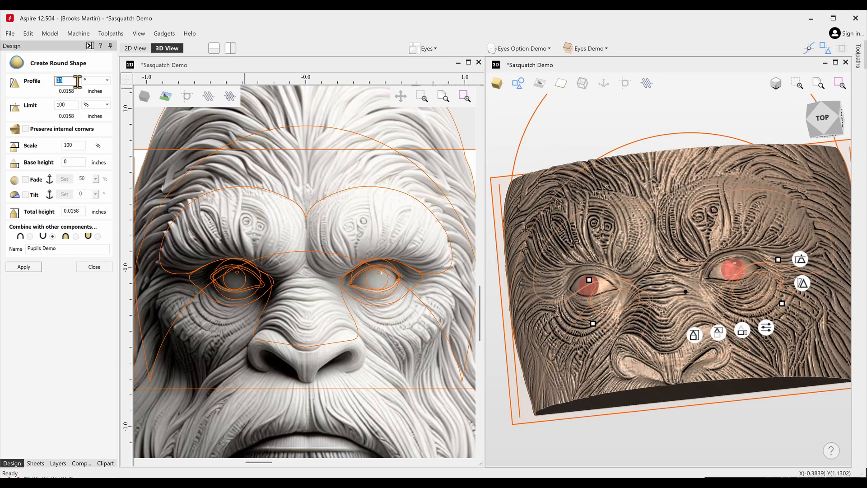
type("57")
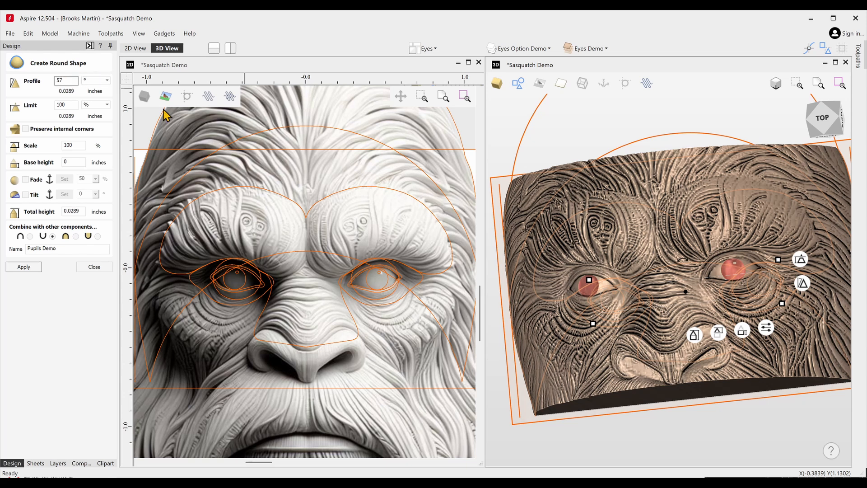
left_click_drag(759, 270, 767, 311)
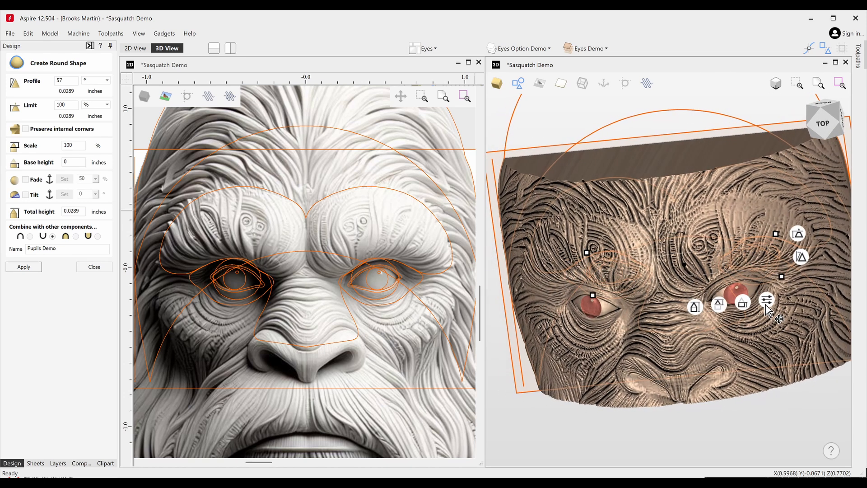
Step: Set the profile angle of the pupils to 62 degrees and finish the round shape
double_click(68, 79)
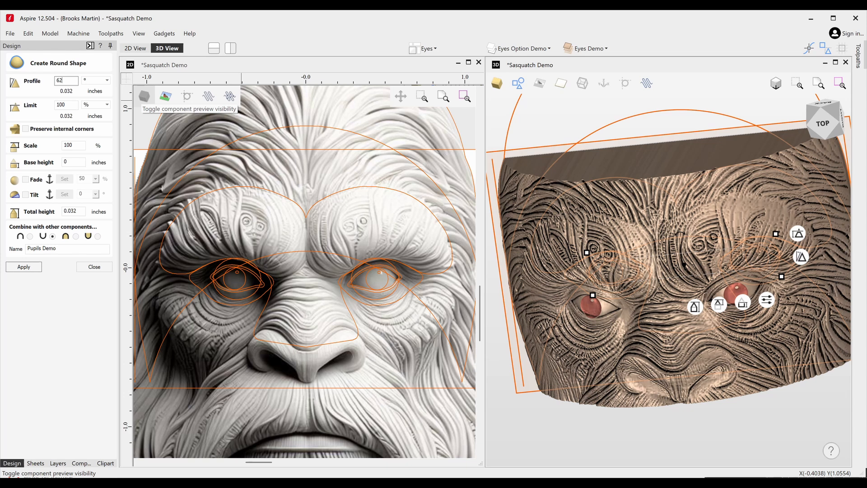
left_click(25, 267)
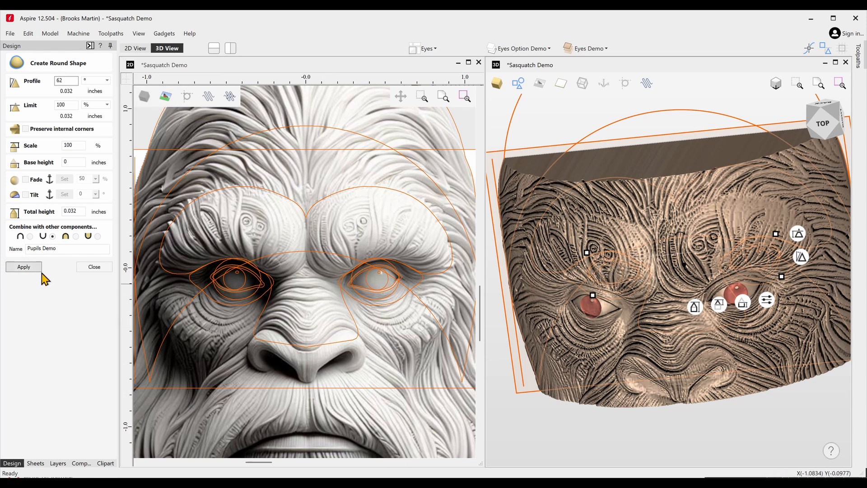
left_click(101, 269)
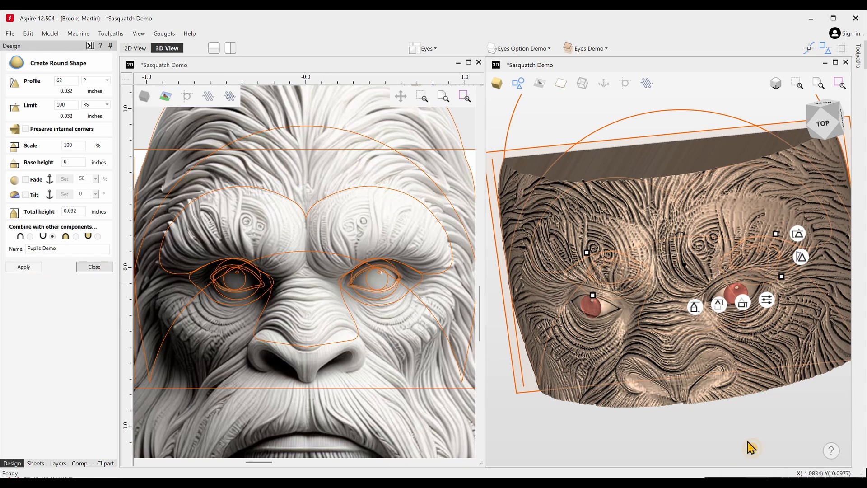
Step: Hide Squatch Head 5 and create a new component from the visible pupils and smudged face
left_click(826, 130)
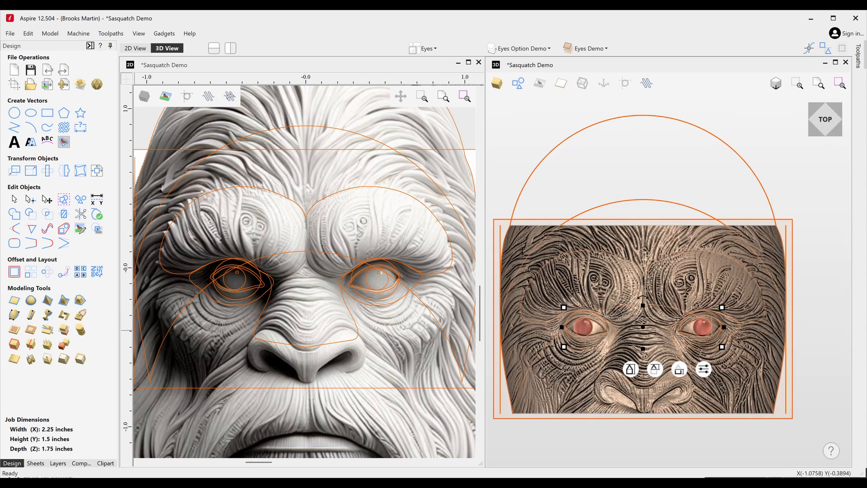
left_click(81, 463)
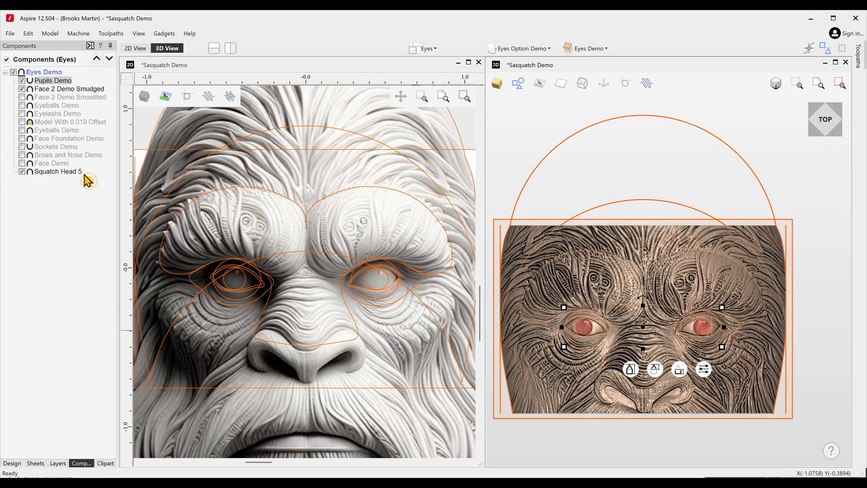
left_click(22, 172)
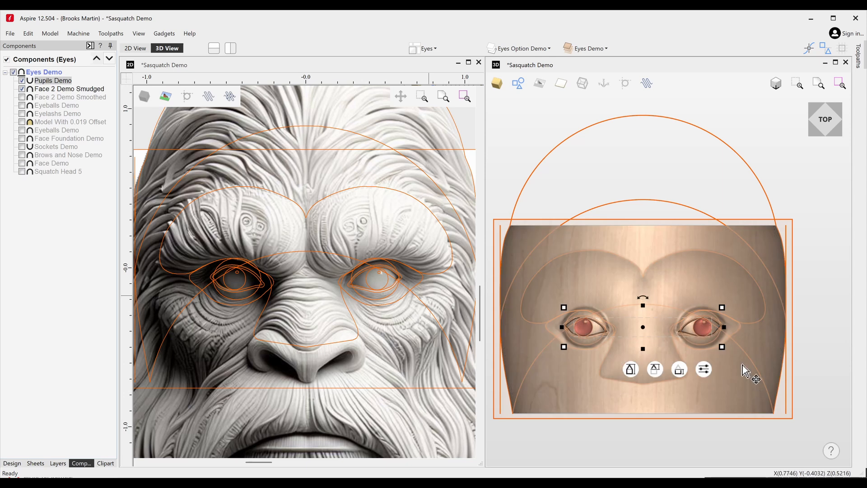
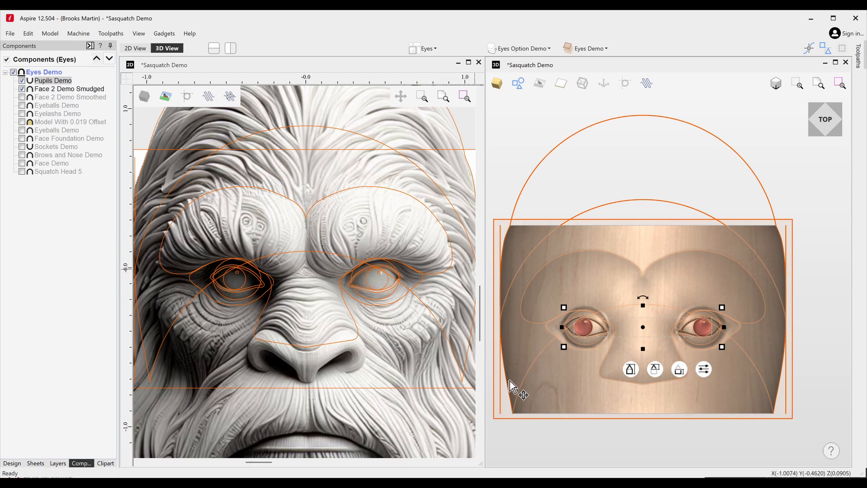
left_click(12, 465)
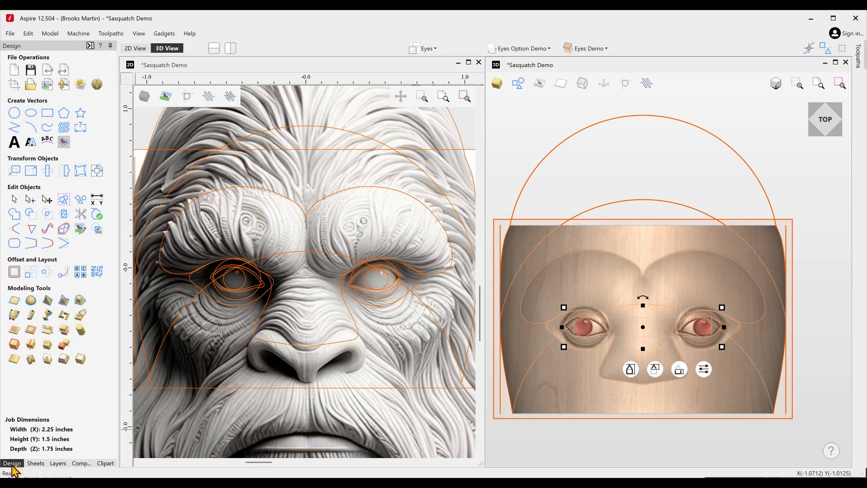
left_click(66, 350)
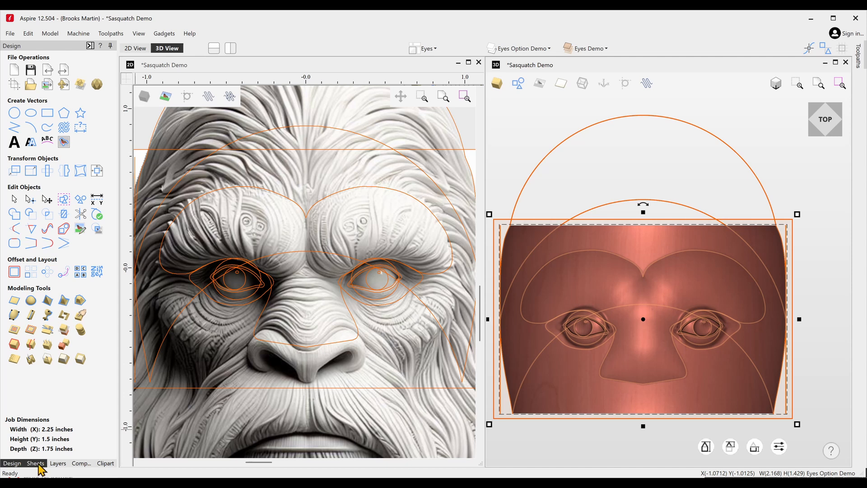
Step: Hide Pupils Demo and Face 2 Demo Smudged, leaving only the copy of the visible model shown
left_click(82, 464)
left_click(21, 97)
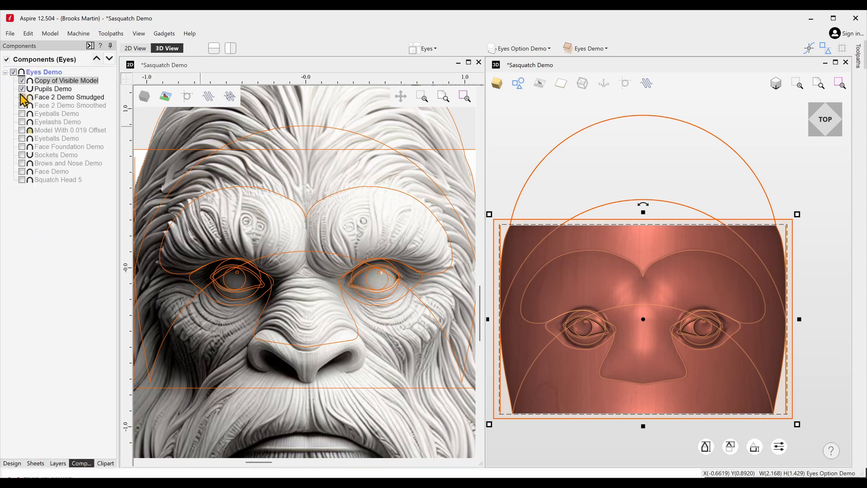
left_click(21, 97)
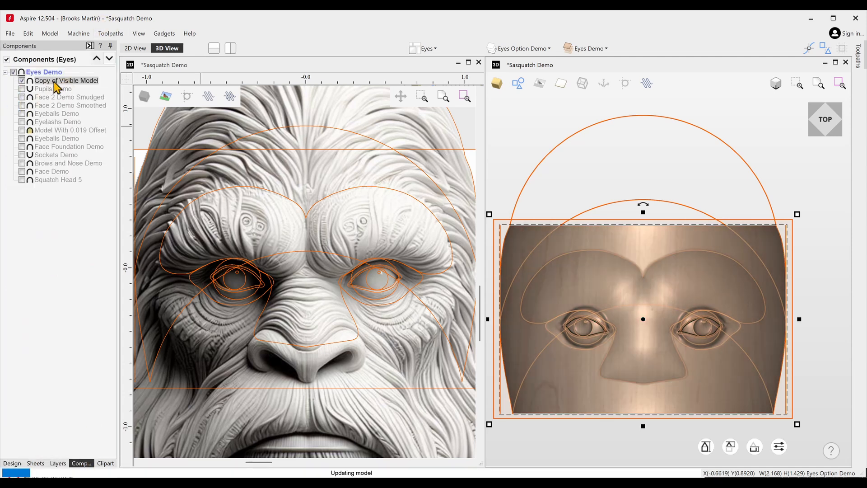
Step: Rename the copy of the visible model to Eyes Composite Demo
right_click(57, 81)
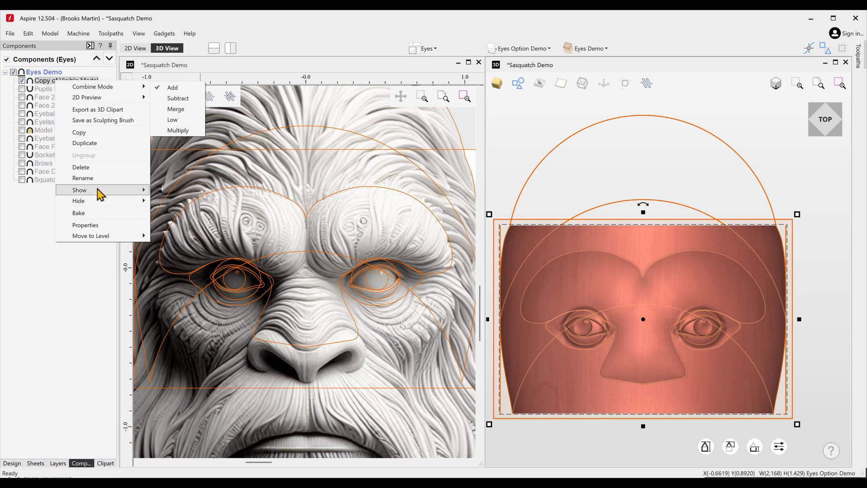
left_click(83, 178)
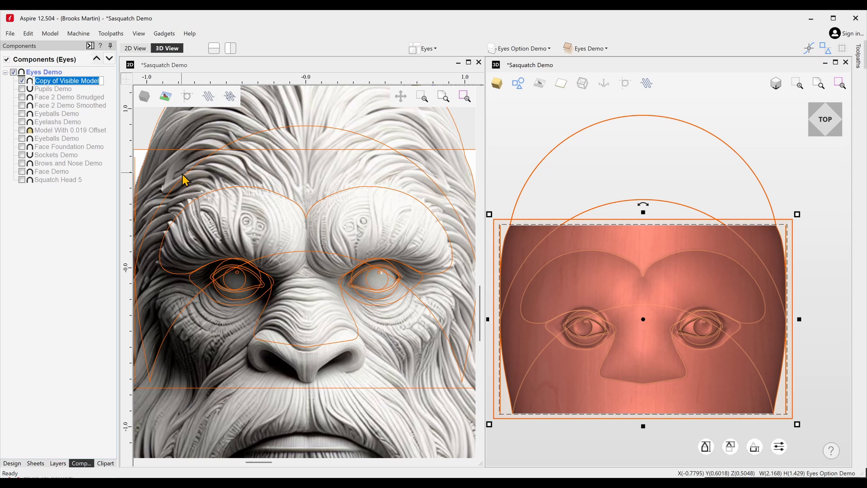
type("Eyes Comp")
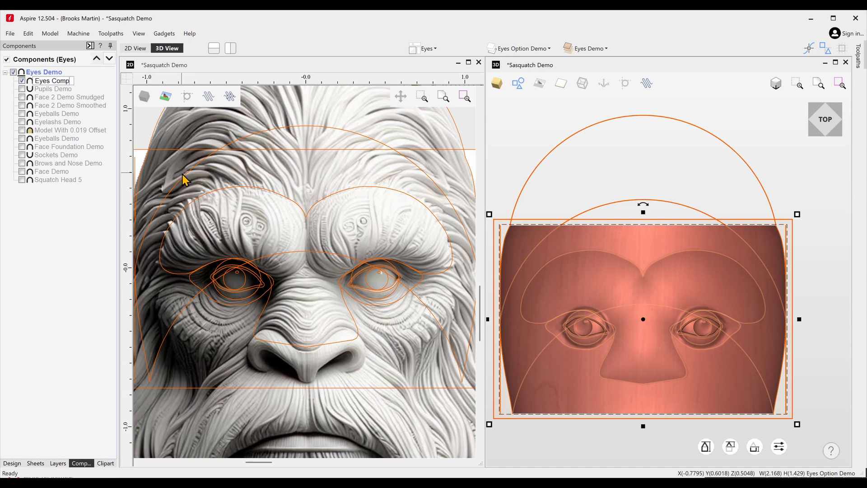
type("osite Demo")
key("Return")
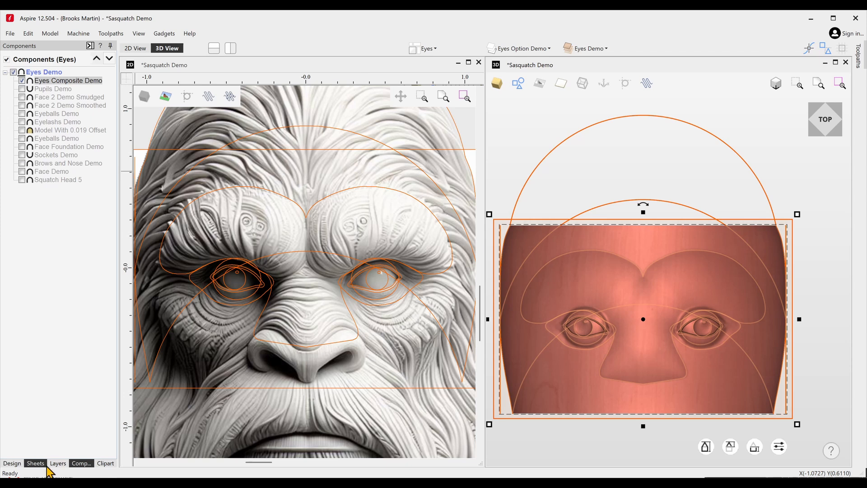
Step: Start sculpting the composite and smudge the highlight spot in the left eye's pupil at diameter 45
left_click(12, 464)
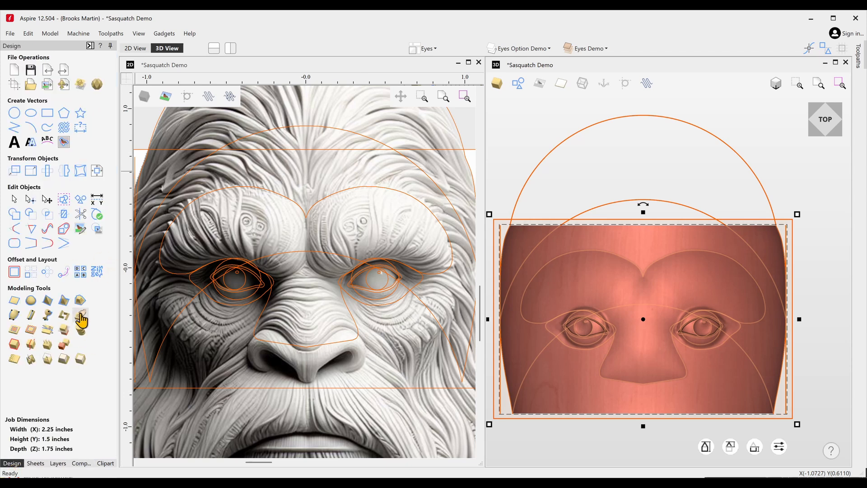
left_click(80, 315)
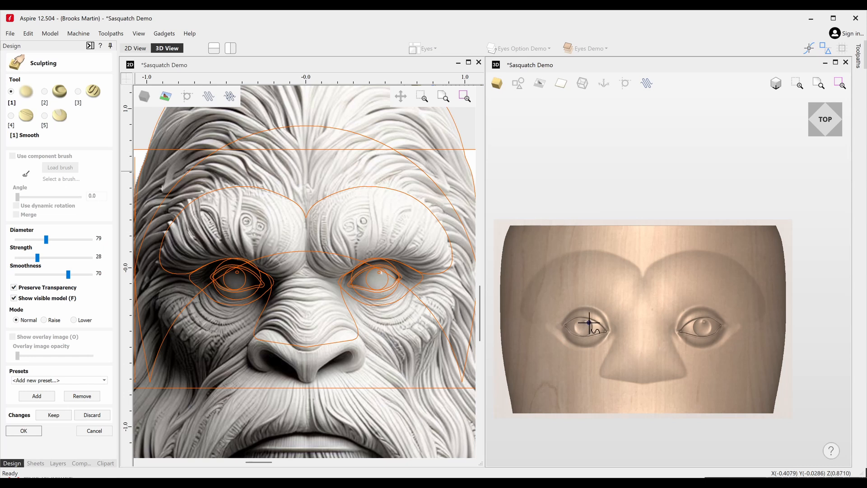
left_click(47, 93)
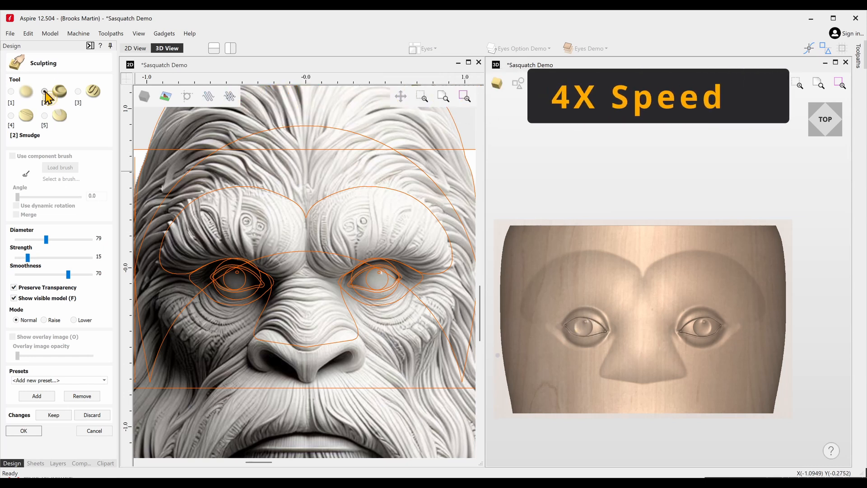
scroll(560, 318, "up", 5)
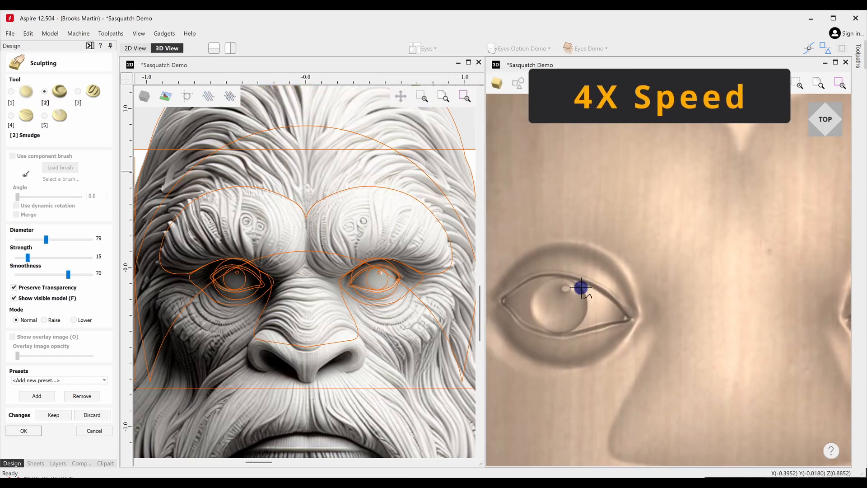
left_click_drag(46, 239, 32, 239)
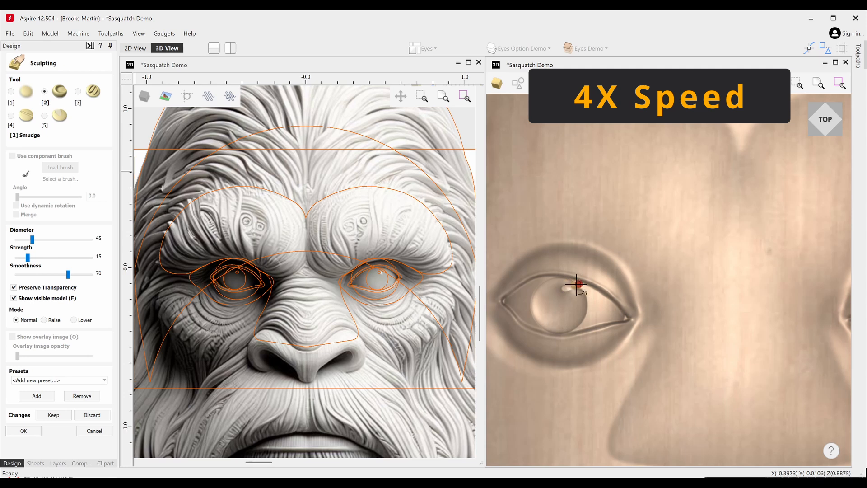
Step: Alternate smoothing and smudging around the left eye's highlight, raising the smoothing diameter to 69
key("1")
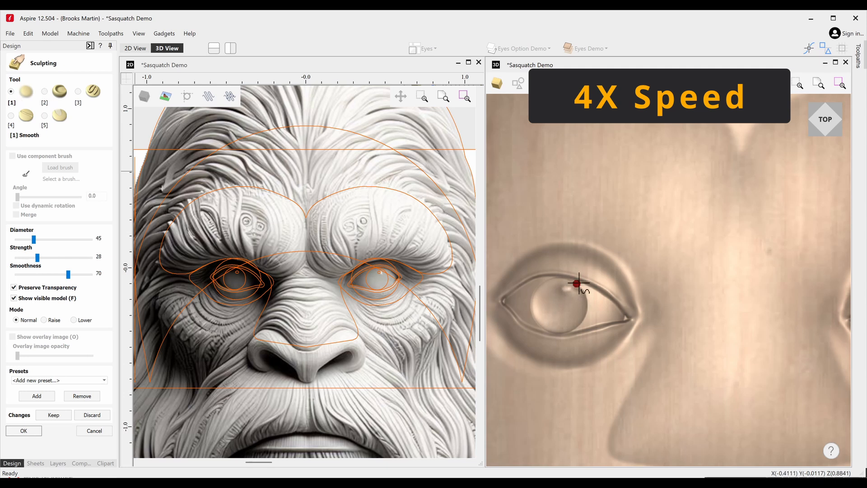
key("2")
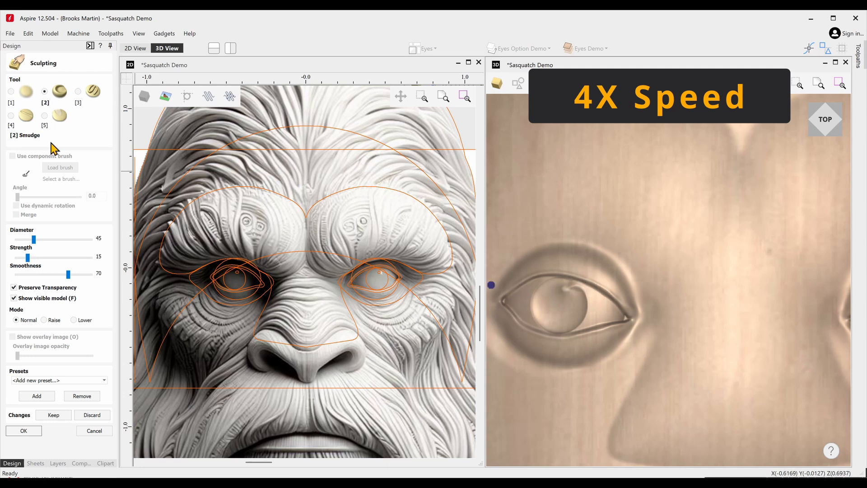
key("1")
left_click_drag(34, 239, 41, 239)
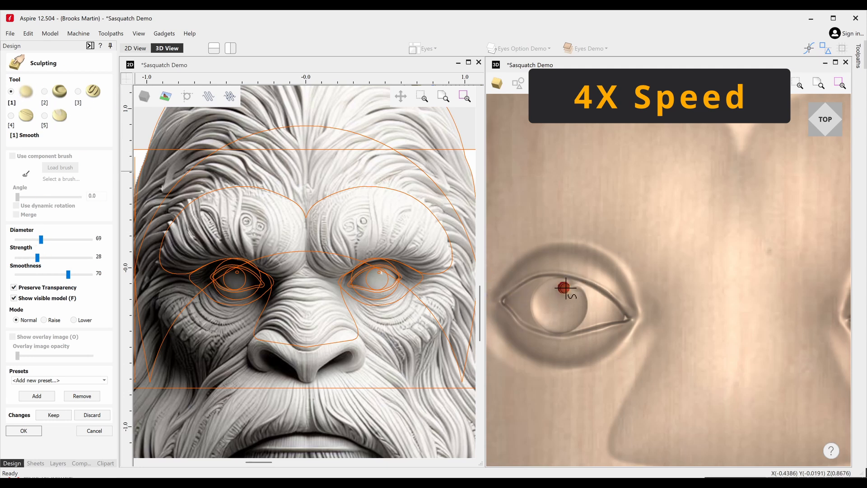
Step: Blend the left eye's highlight into the pupil's upper edge by smudging and smoothing at diameter 69
scroll(613, 379, "down", 7)
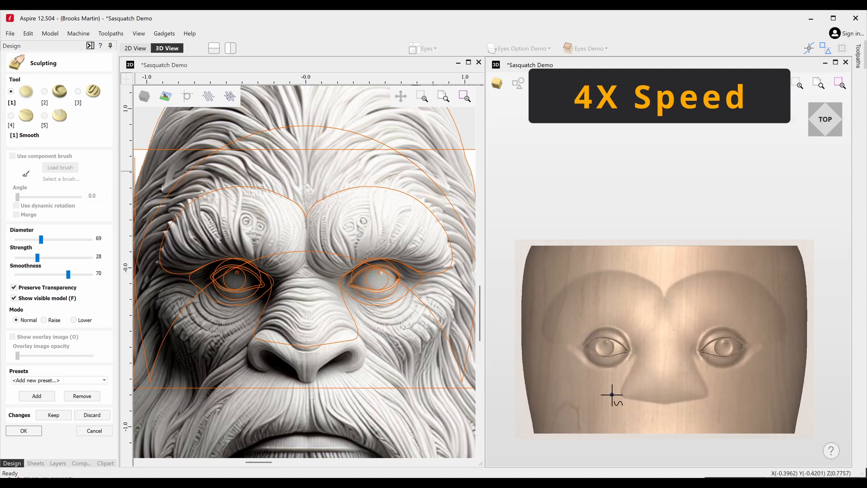
scroll(616, 393, "up", 4)
scroll(619, 391, "up", 4)
key("2")
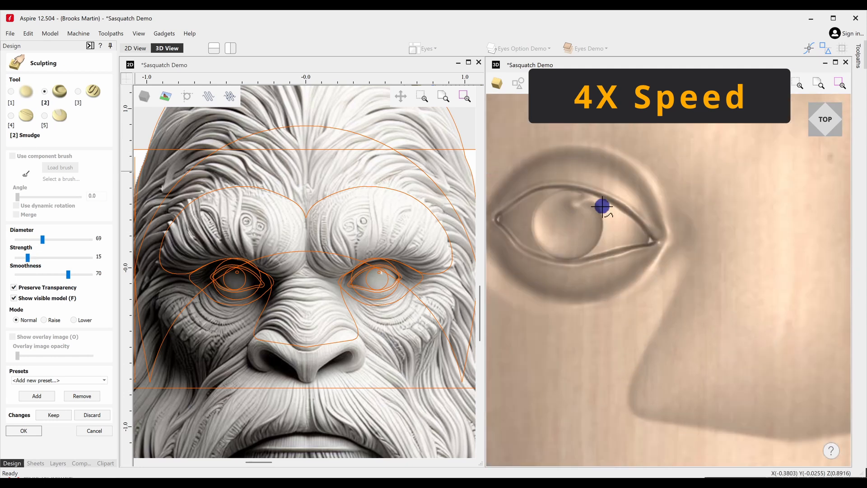
key("1")
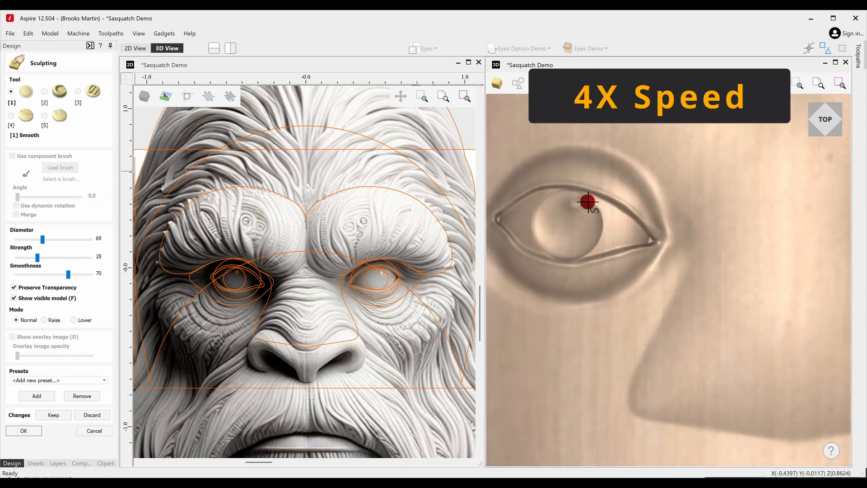
scroll(587, 271, "down", 6)
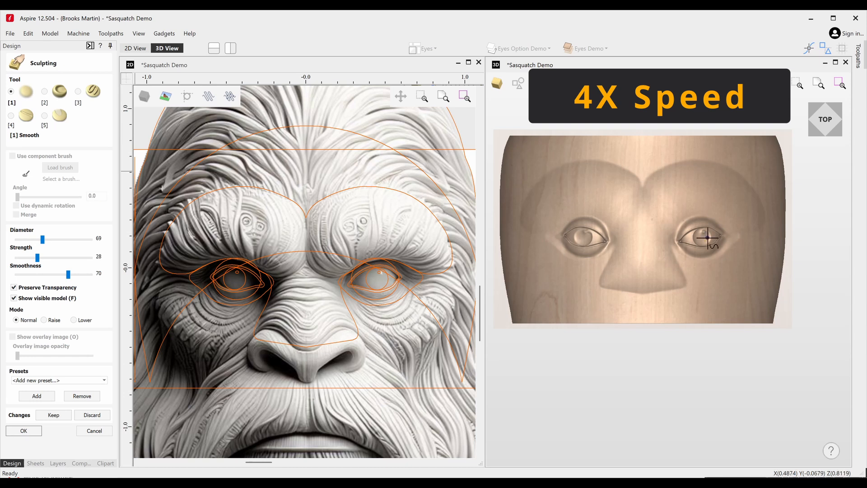
Step: Smudge the highlight spot in the right eye toward the pupil's upper edge at diameter 59, with strength raised to 19
scroll(708, 236, "up", 6)
left_click(45, 91)
left_click(37, 239)
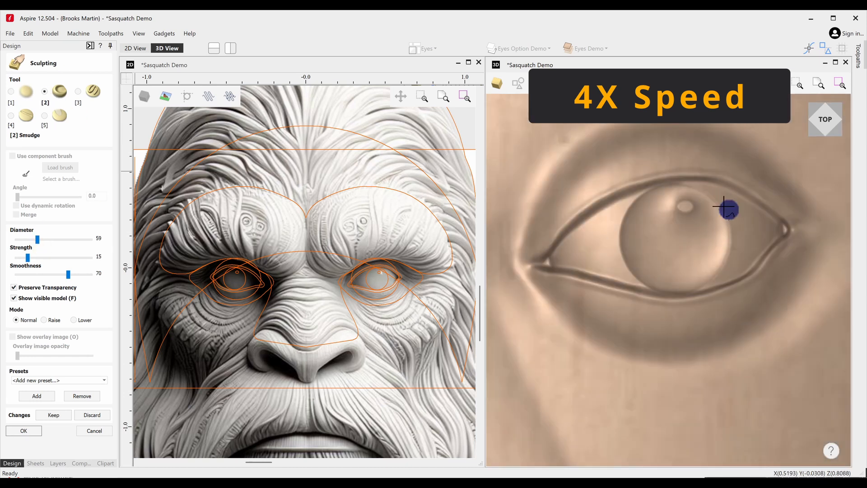
mouse_move(689, 204)
left_mouse_down()
mouse_move(723, 195)
mouse_move(705, 203)
mouse_move(712, 201)
left_mouse_up()
left_click(30, 257)
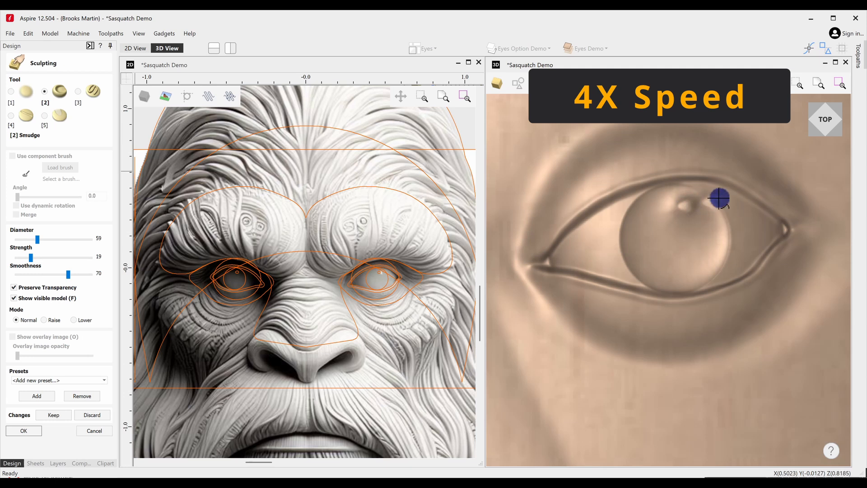
Step: Smooth the upper part of the right pupil and smudge its highlight again at diameter 45
left_click(11, 91)
mouse_move(696, 204)
left_mouse_down()
mouse_move(702, 193)
mouse_move(656, 254)
mouse_move(718, 237)
mouse_move(650, 199)
left_mouse_up()
left_click(45, 91)
left_click_drag(36, 240, 32, 239)
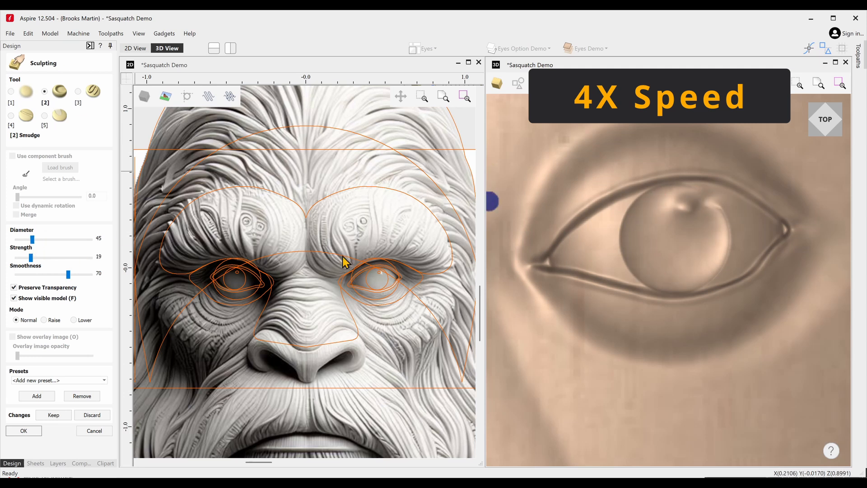
left_click_drag(709, 200, 681, 207)
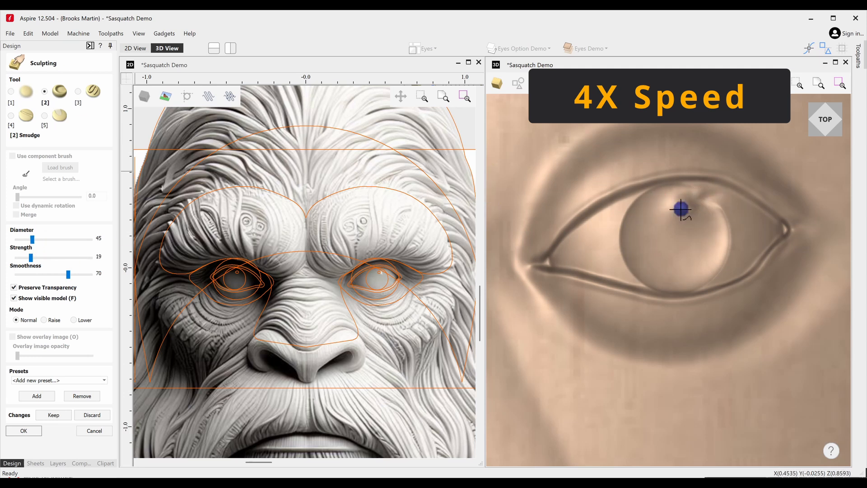
Step: Refine the right eye's highlight by smudging at diameter 25 and smoothing at strength 40 and diameter 53 in Normal mode
left_click(10, 92)
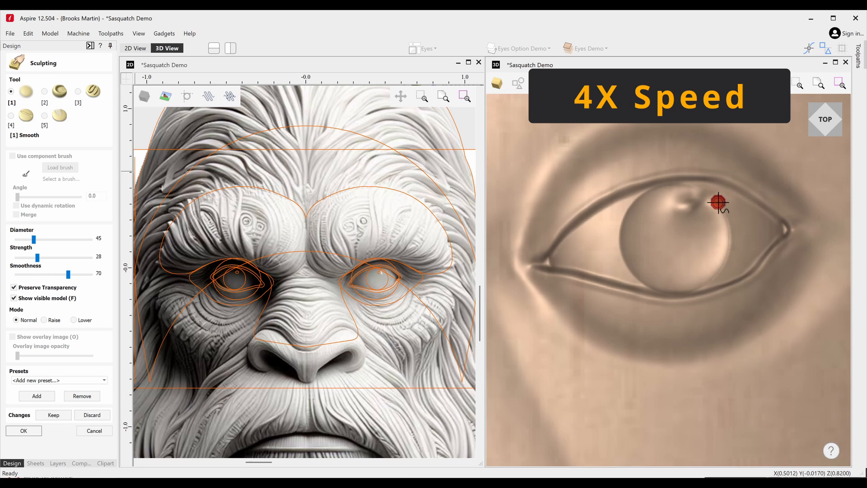
left_click(44, 320)
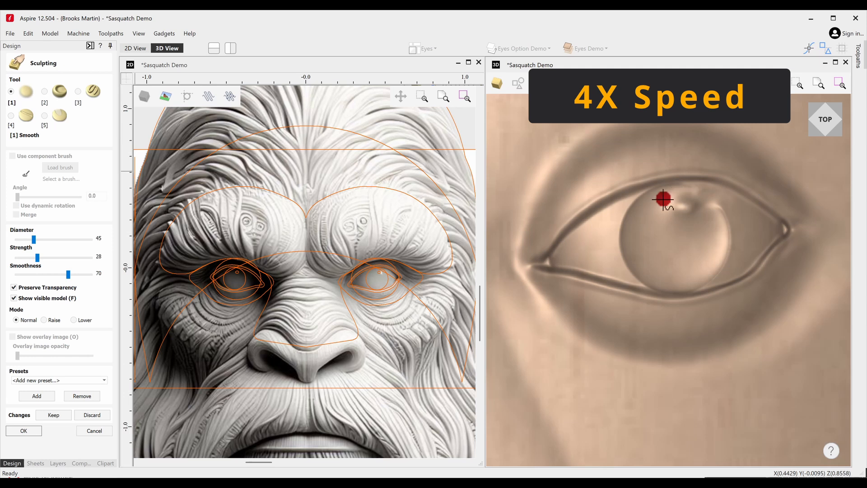
left_click(16, 319)
key("2")
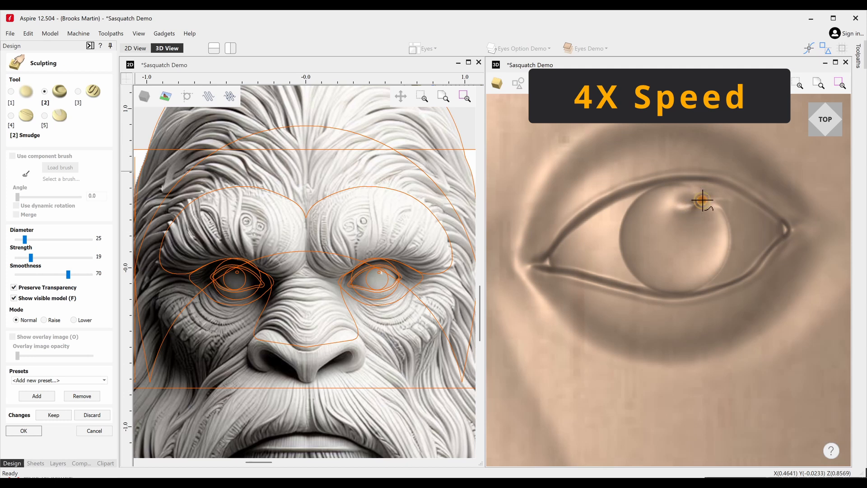
key("1")
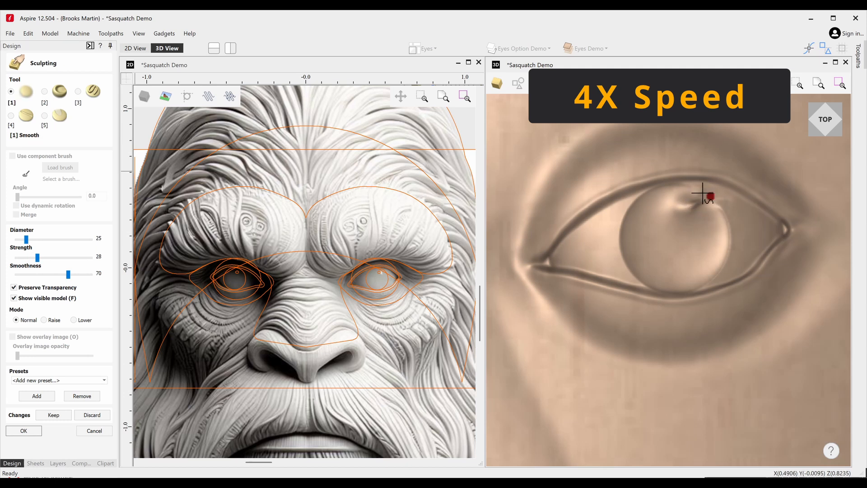
left_click_drag(37, 257, 35, 239)
scroll(682, 307, "down", 5)
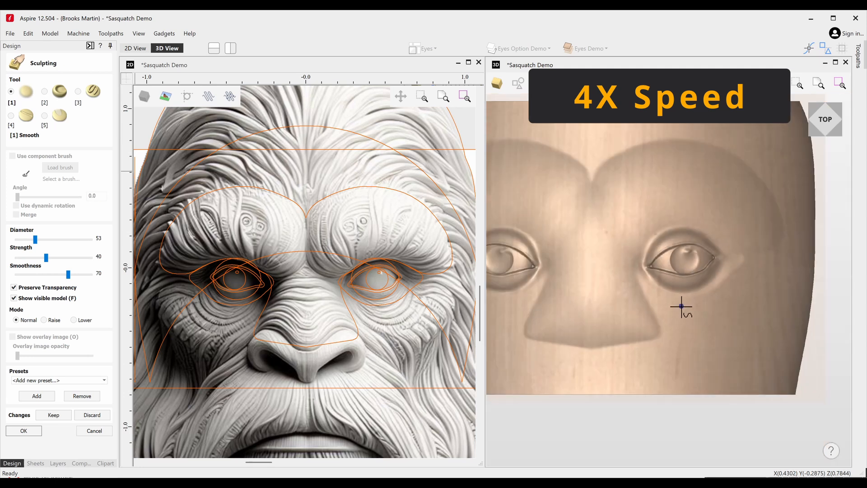
Step: Smooth the left eye's highlight and upper pupil edge in Raise mode at diameter 43 and strength 40
scroll(690, 312, "up", 6)
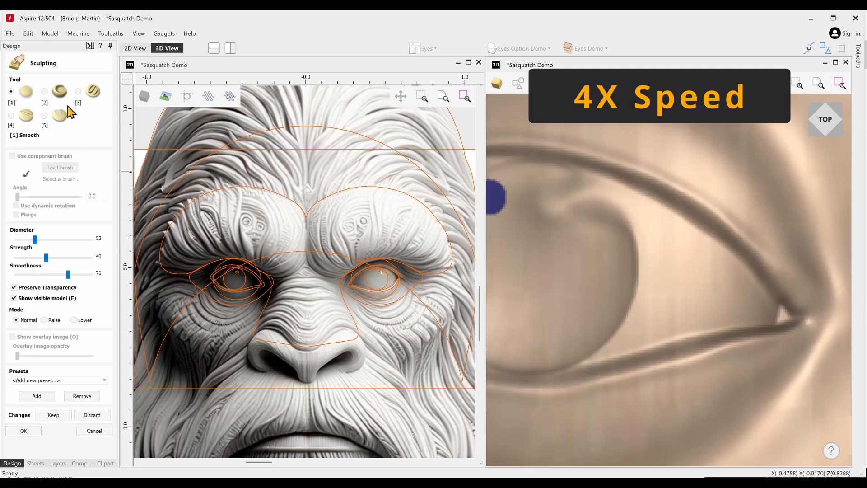
left_click(59, 91)
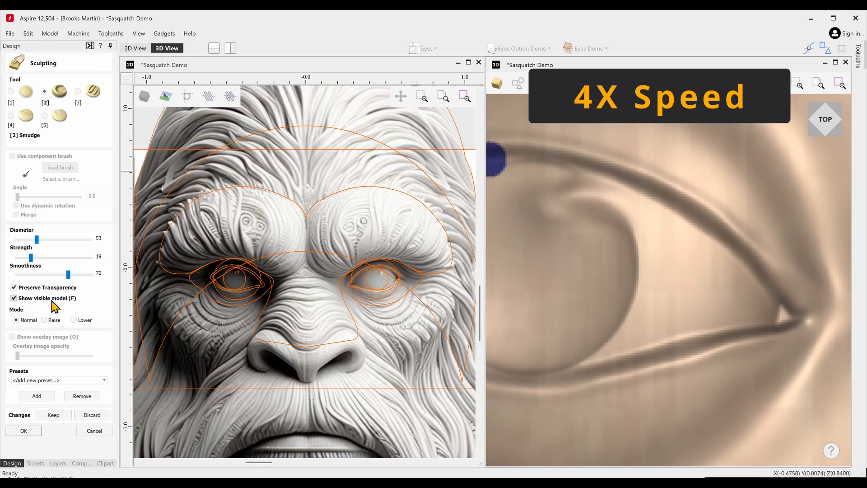
left_click(11, 92)
left_click(44, 319)
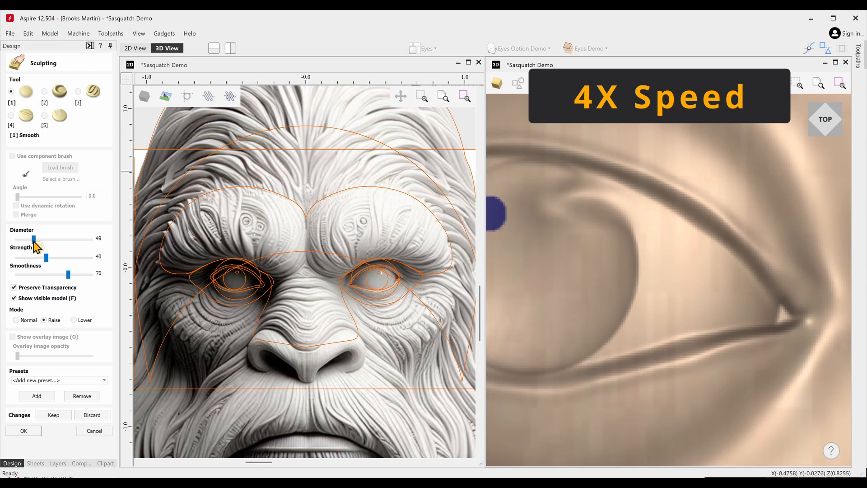
left_click_drag(33, 240, 31, 239)
mouse_move(559, 205)
left_mouse_down()
mouse_move(603, 191)
mouse_move(568, 198)
mouse_move(587, 188)
mouse_move(617, 190)
mouse_move(557, 208)
mouse_move(574, 196)
mouse_move(558, 208)
mouse_move(611, 213)
left_mouse_up()
mouse_move(550, 200)
left_mouse_down()
mouse_move(583, 195)
mouse_move(552, 207)
mouse_move(581, 196)
mouse_move(567, 199)
left_mouse_up()
scroll(560, 214, "down", 6)
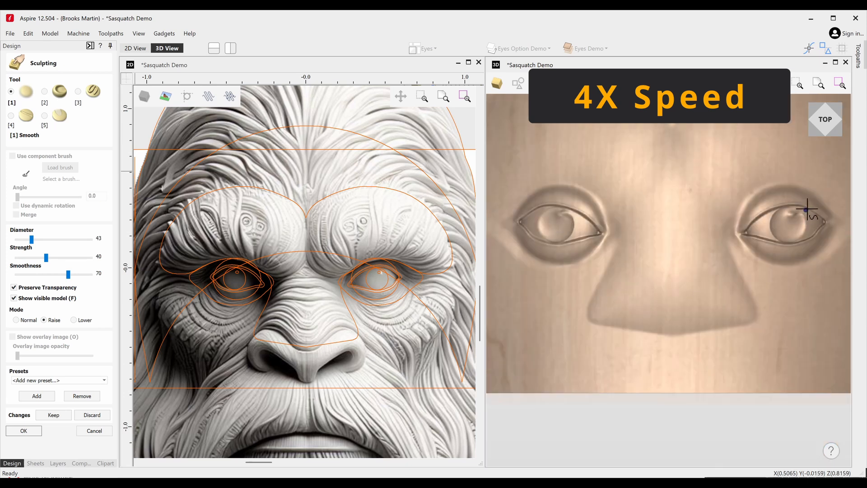
Step: Smooth the right eye's highlight in Raise mode and finish sculpting with the changes applied
scroll(808, 209, "up", 6)
mouse_move(768, 211)
left_mouse_down()
mouse_move(796, 222)
mouse_move(786, 207)
mouse_move(743, 209)
mouse_move(745, 199)
mouse_move(777, 200)
left_mouse_up()
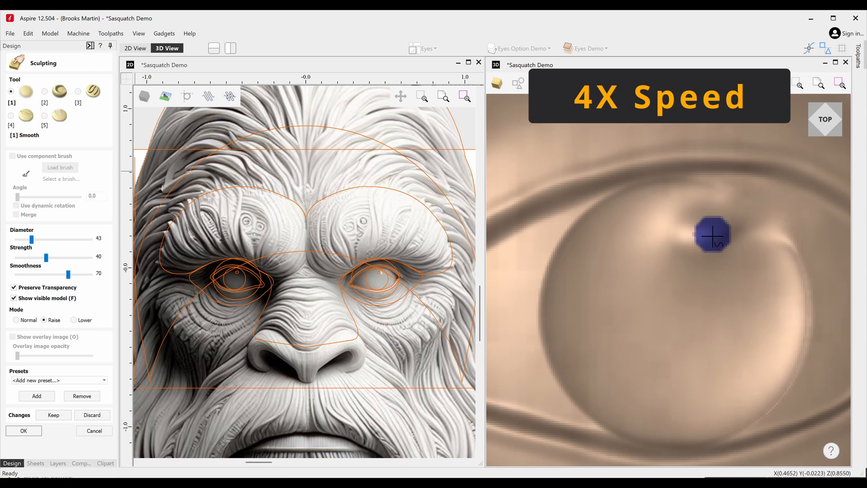
scroll(713, 234, "down", 6)
left_click(24, 430)
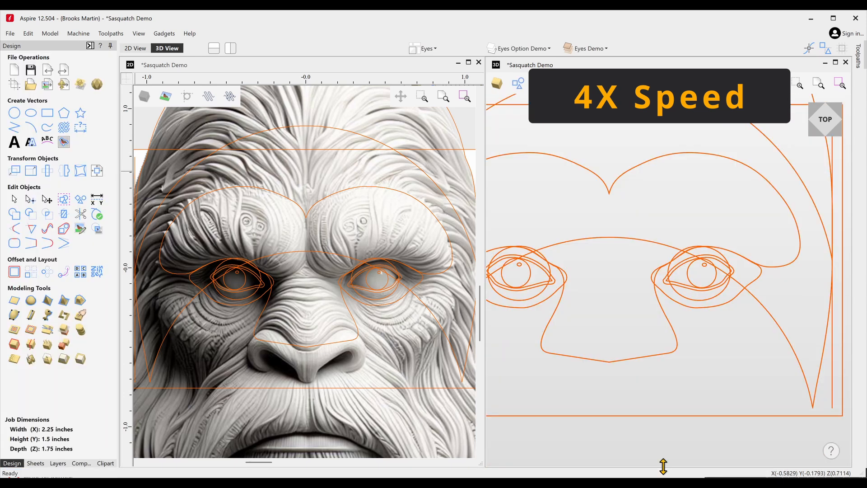
Step: Show Squatch Head 5 together with the eyes composite to inspect the combined face, and hide it again
scroll(606, 384, "down", 3)
middle_click_drag(606, 384, 672, 332)
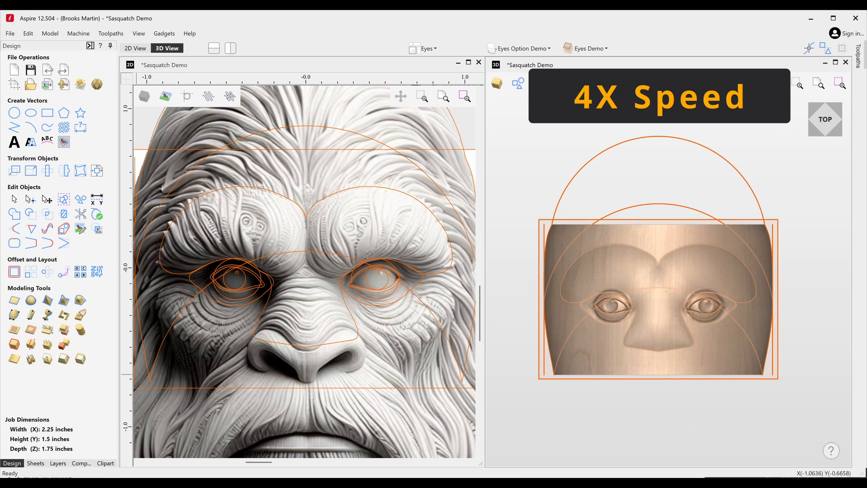
left_click(81, 463)
left_click(22, 179)
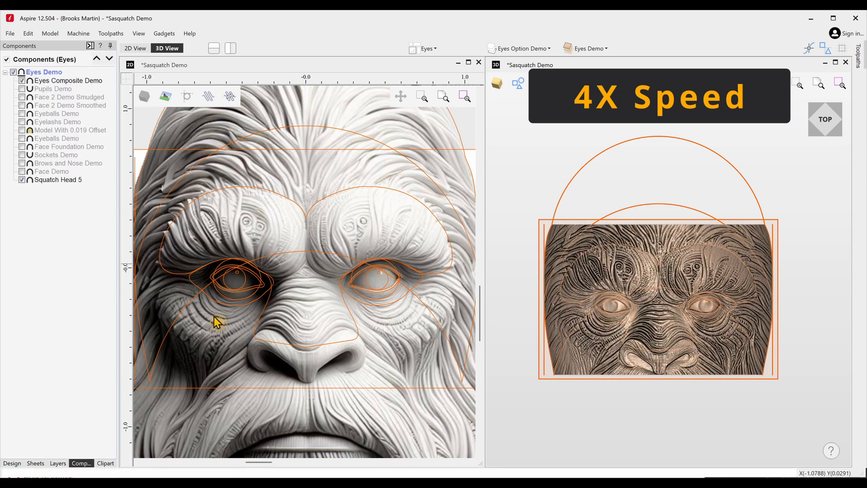
left_click(22, 179)
Step: Export Eyes Composite Demo as 3D clipart and choose the My ClipArt folder within Projects as the destination
right_click(57, 80)
left_click(81, 161)
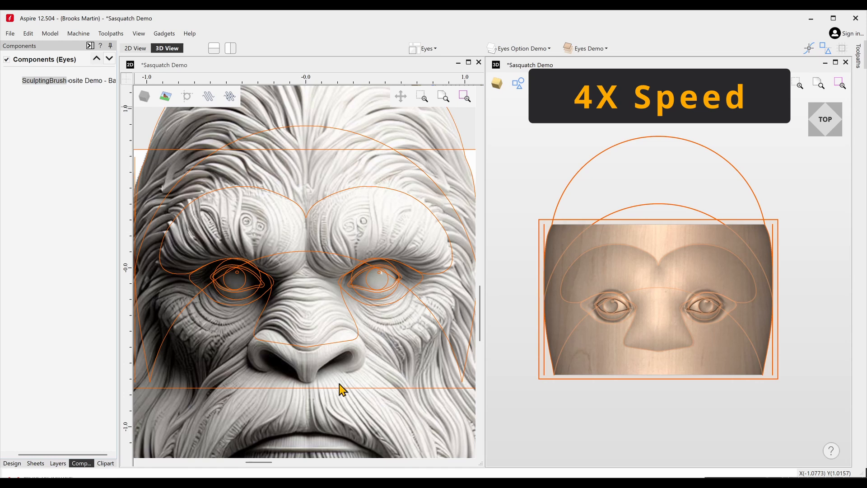
key("Return")
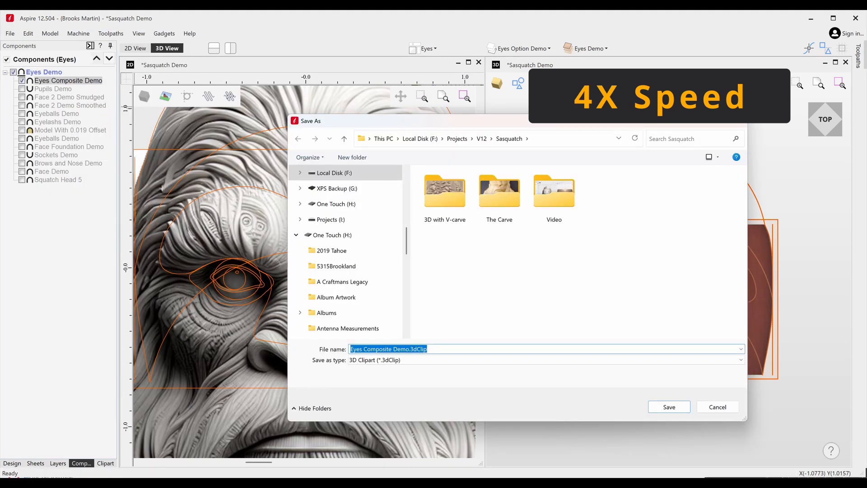
left_click(457, 139)
scroll(470, 318, "down", 16)
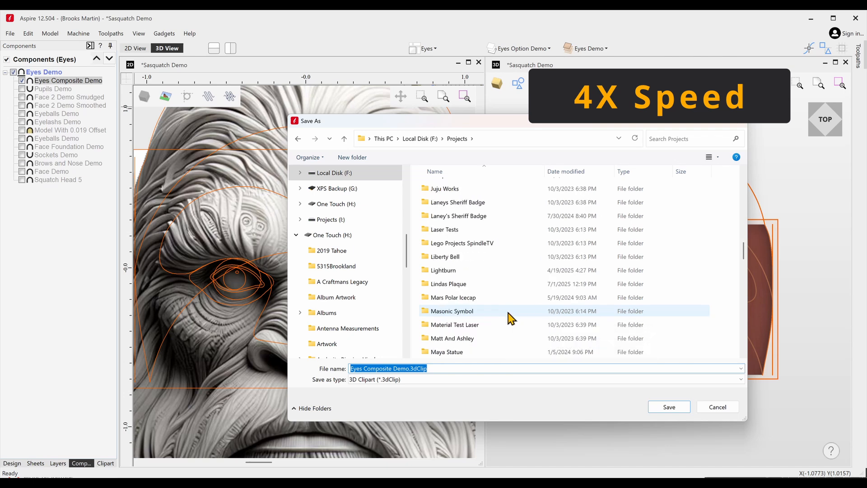
scroll(511, 319, "down", 4)
double_click(454, 298)
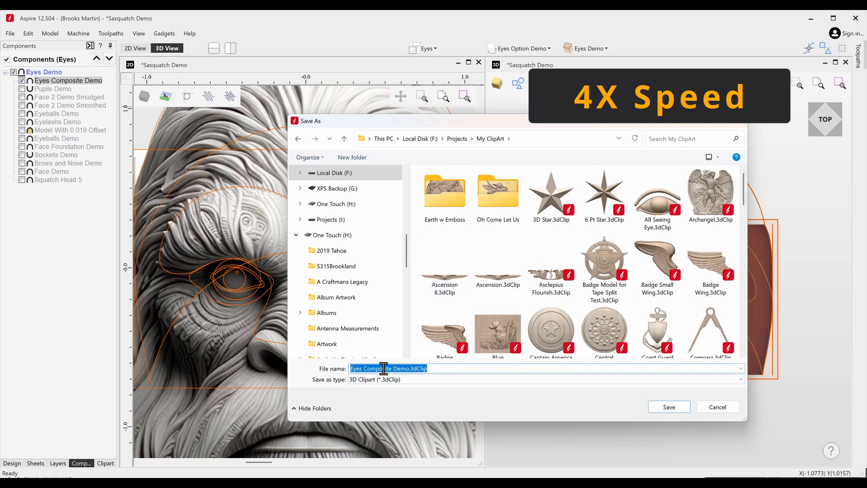
Step: Name the clipart file Eyes Sasquatch Demo.3dClip and save it
double_click(384, 368)
type("Sasquatch")
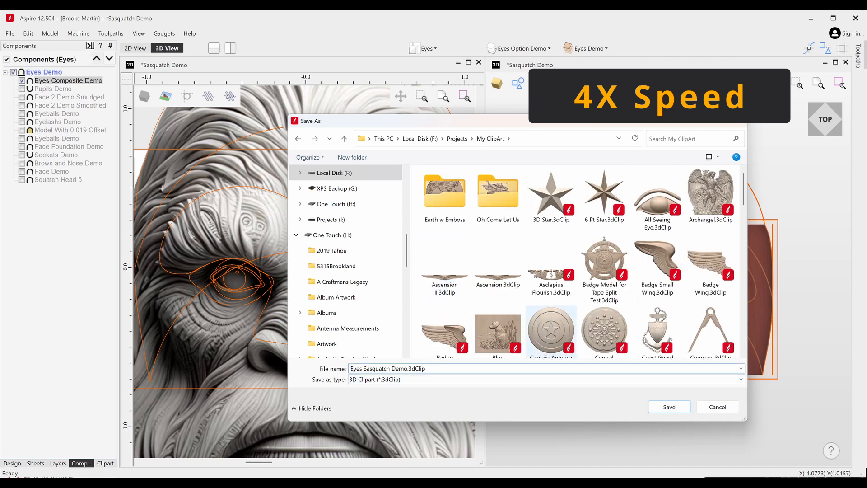
left_click(669, 407)
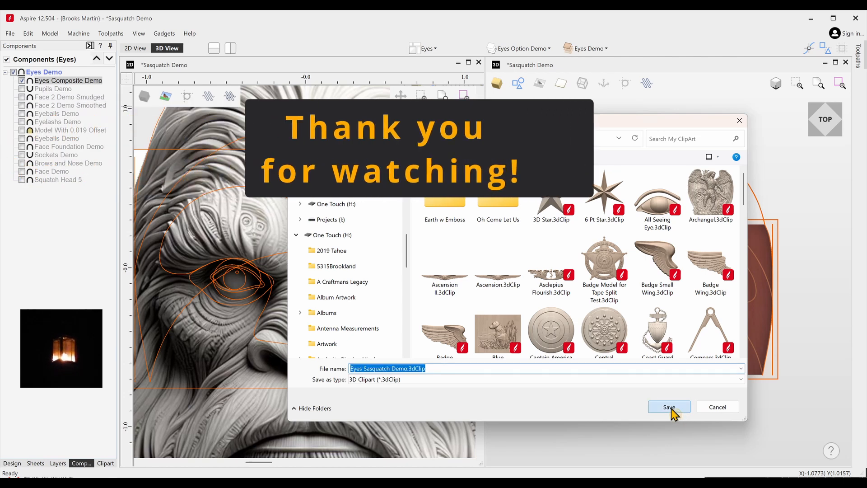
left_click(671, 410)
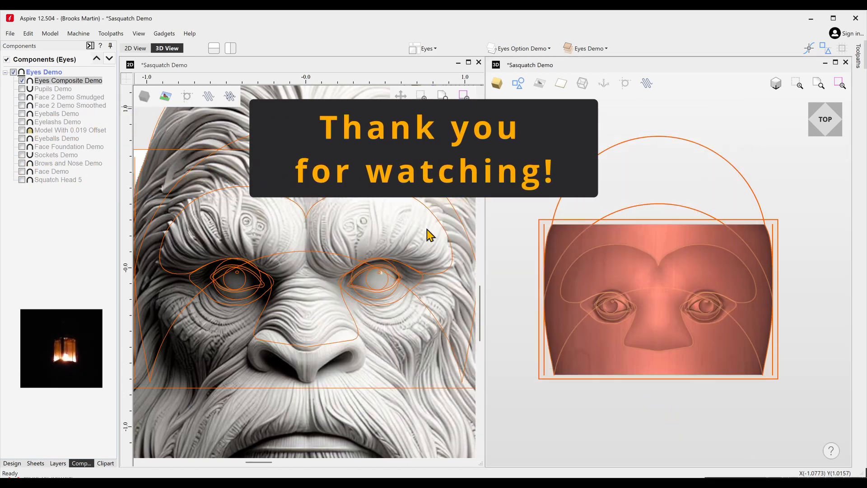